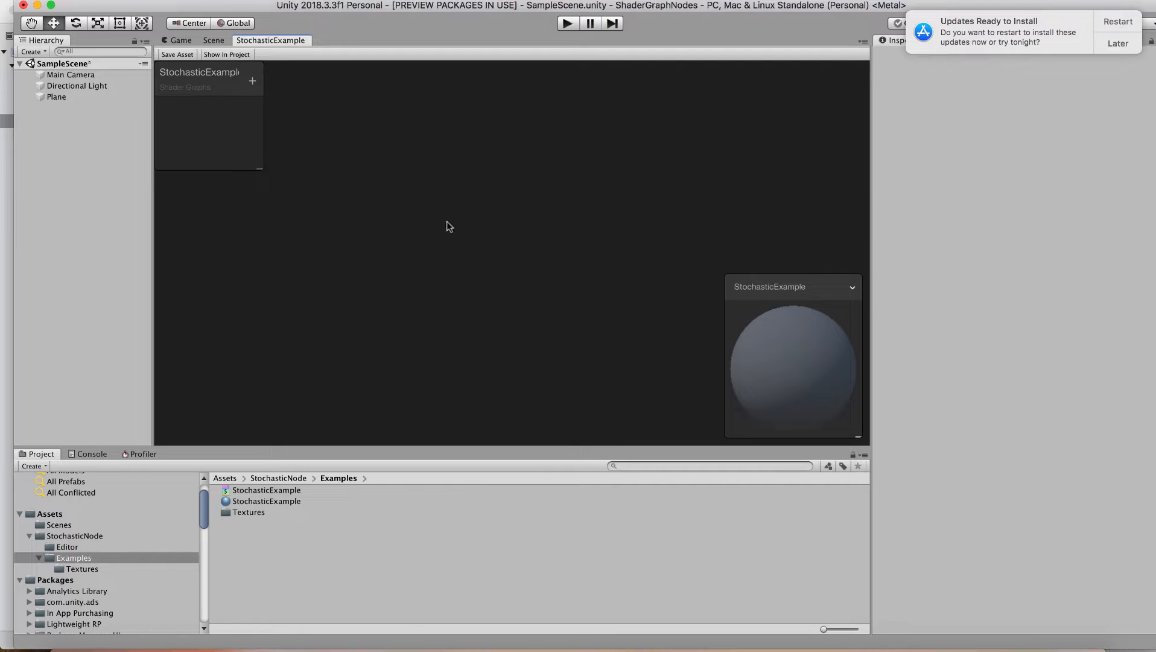
Delete the StochasticExample shader graph and the StochasticExample material from the Examples folder
{"action": "left_click", "coordinate": [265, 492]}
{"action": "left_click", "coordinate": [265, 501], "text": "shift"}
{"action": "right_click", "coordinate": [265, 499]}
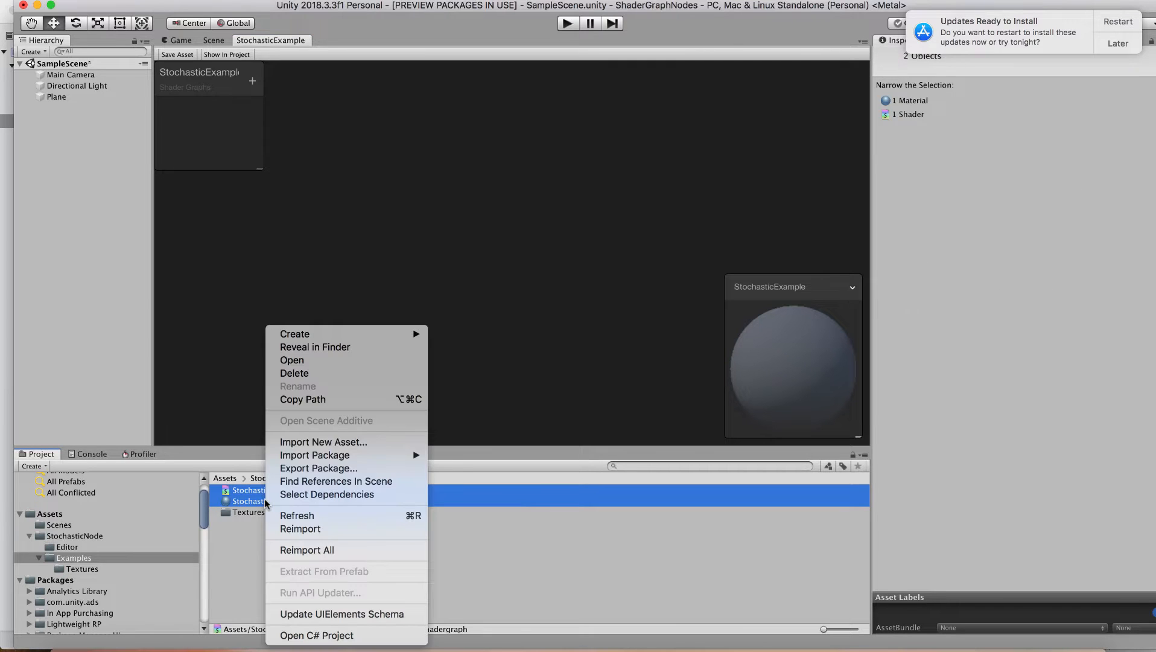
{"action": "left_click", "coordinate": [295, 373]}
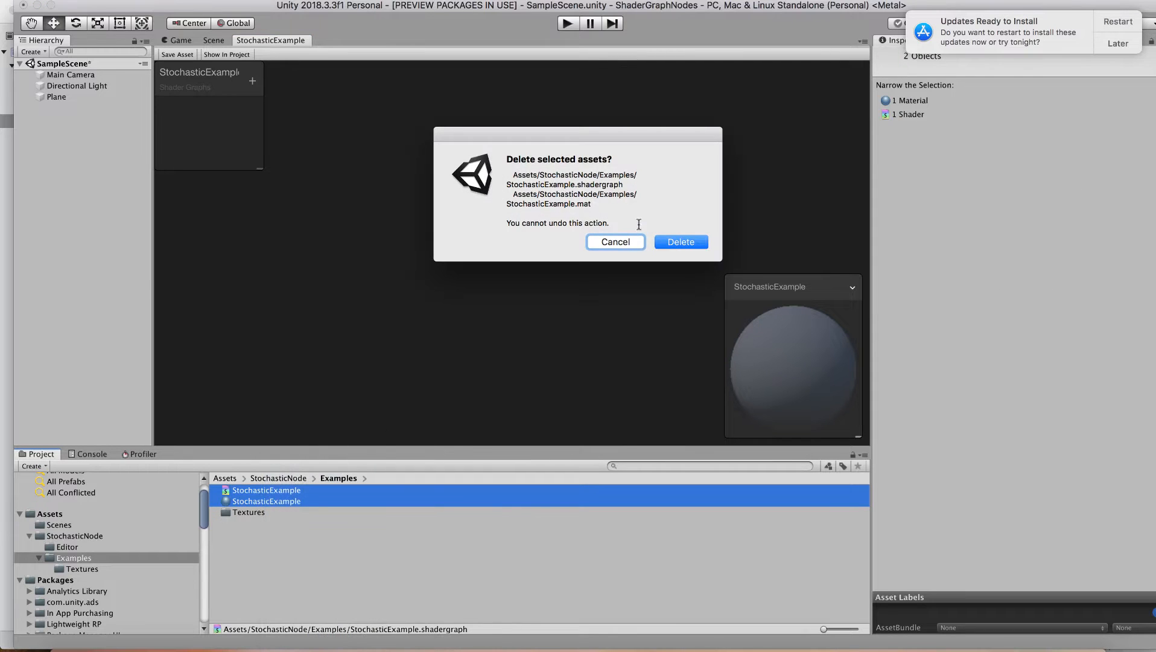
{"action": "left_click", "coordinate": [680, 242]}
Create a new PBR shader graph in the Examples folder and name it StochasticExample
{"action": "right_click", "coordinate": [248, 525]}
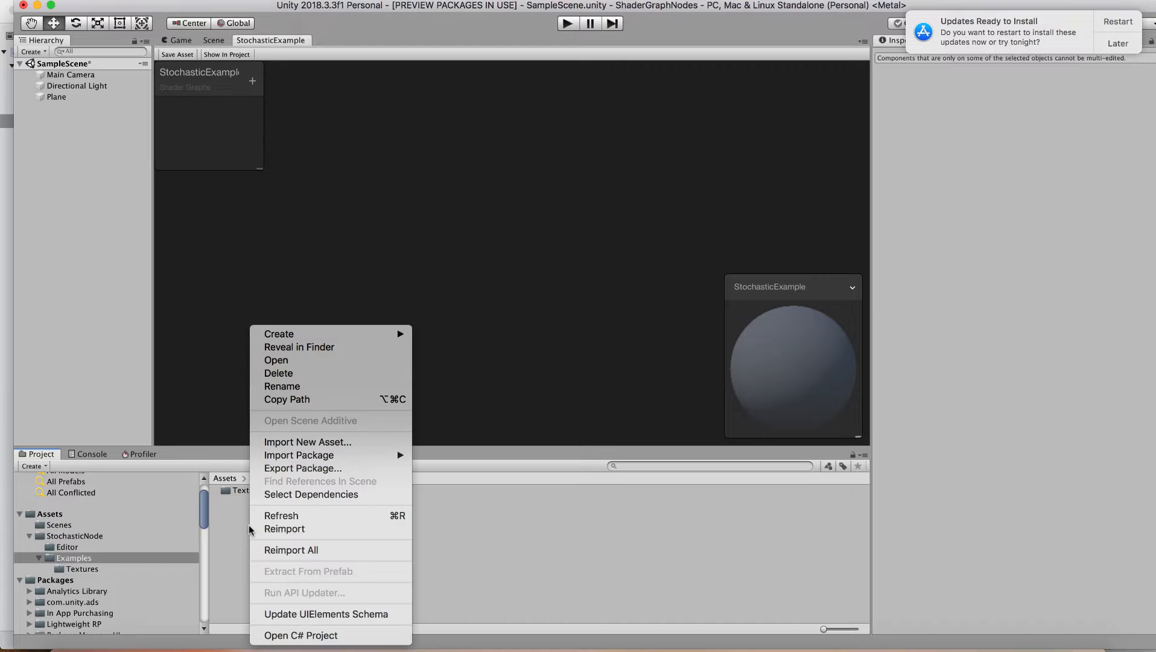
{"action": "mouse_move", "coordinate": [344, 336]}
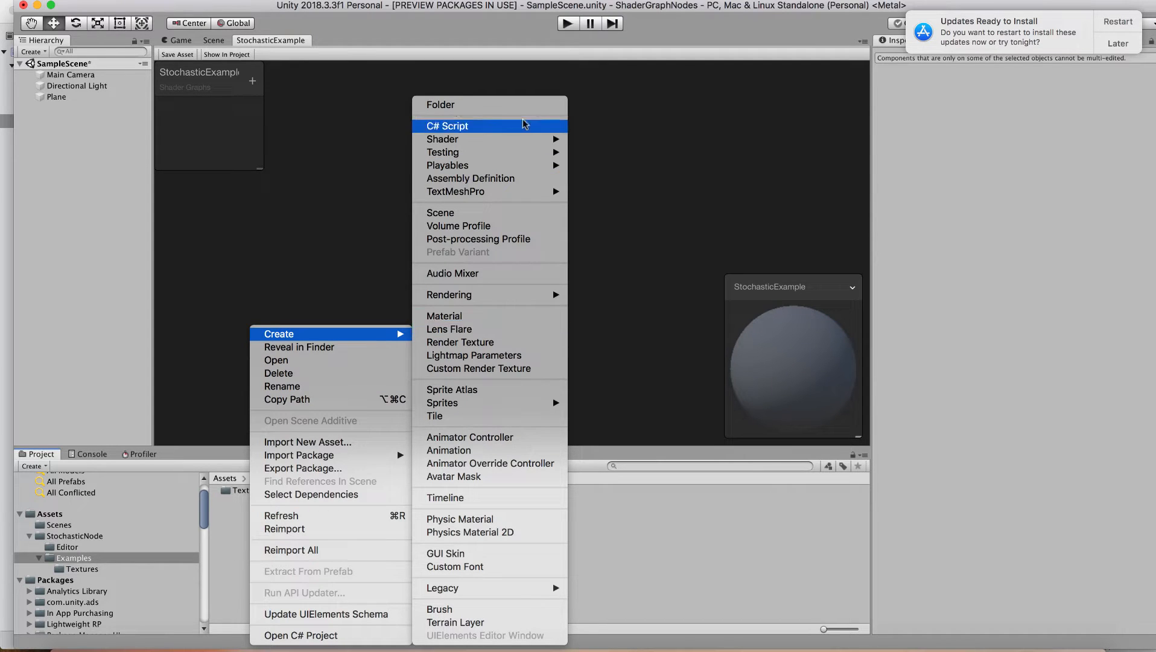
{"action": "mouse_move", "coordinate": [518, 140]}
{"action": "left_click", "coordinate": [613, 201]}
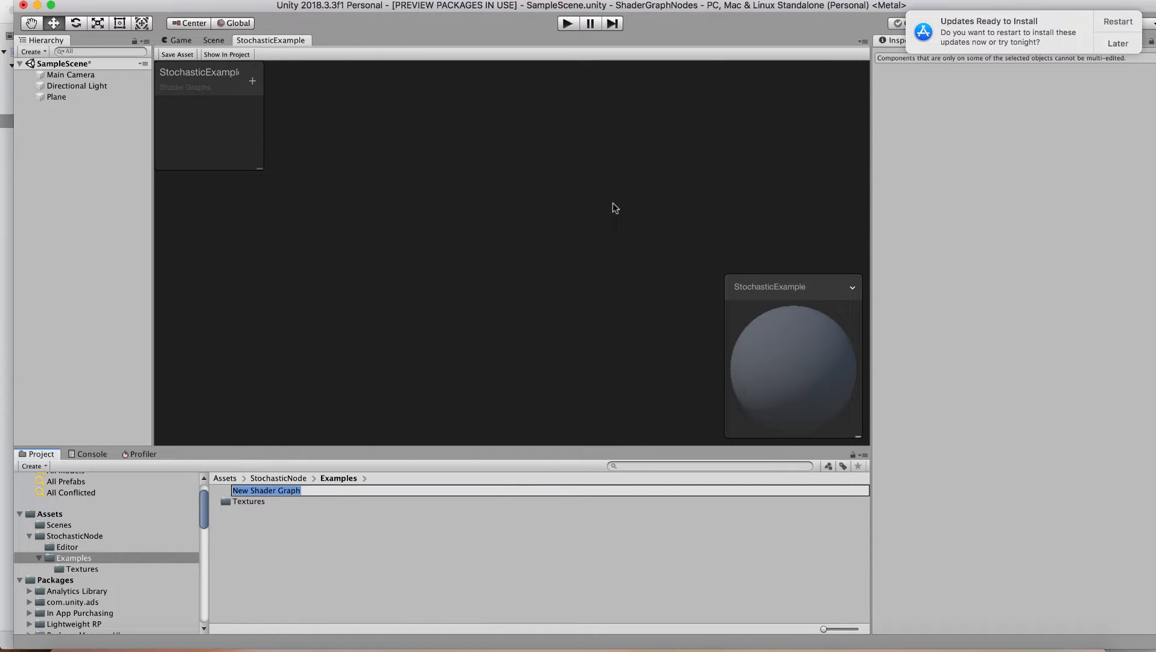
{"action": "type", "text": "StochasticExample"}
{"action": "key", "text": "Return"}
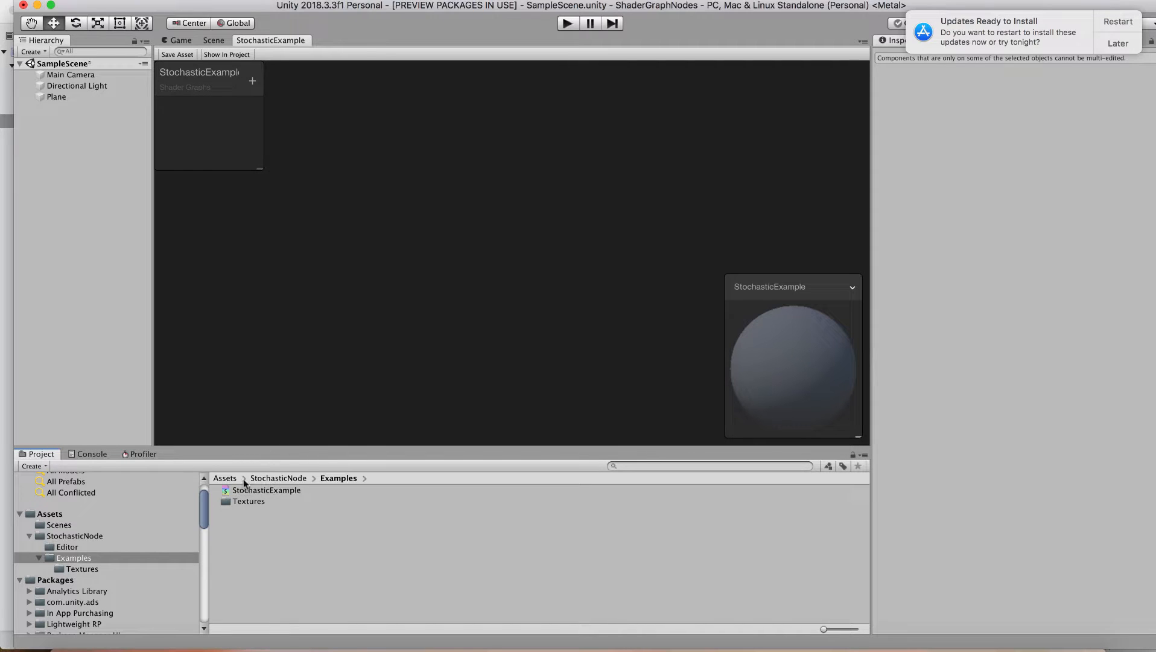
Close the old graph without saving, then open the new StochasticExample graph and dock it beside the Scene view
{"action": "left_click", "coordinate": [244, 492]}
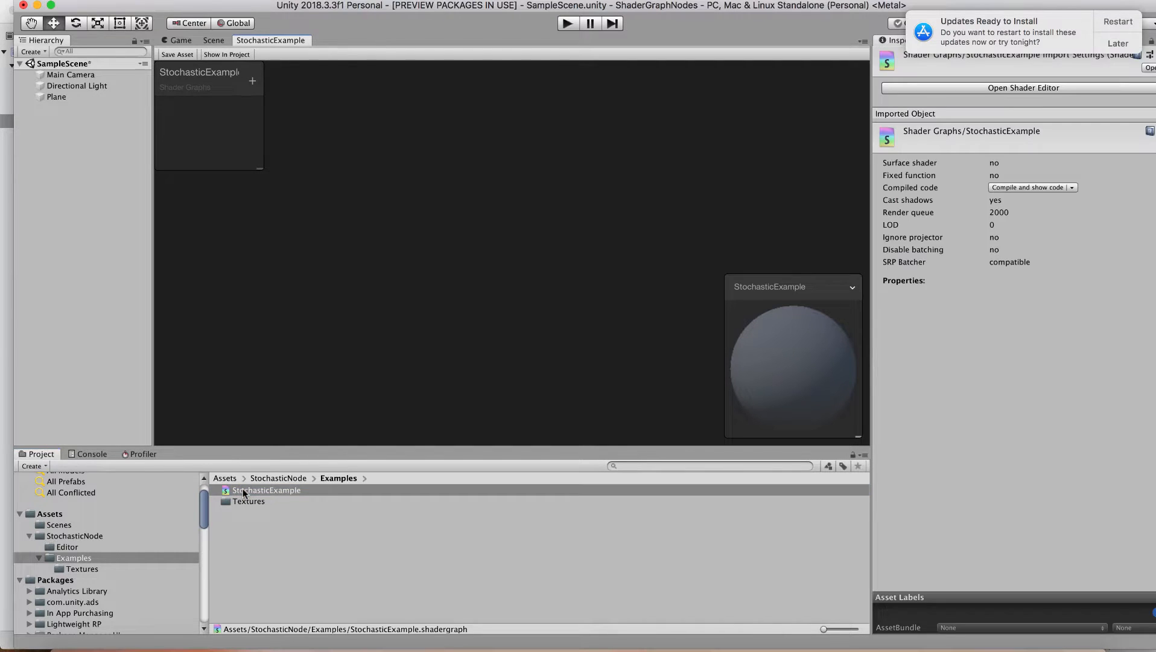
{"action": "right_click", "coordinate": [282, 40]}
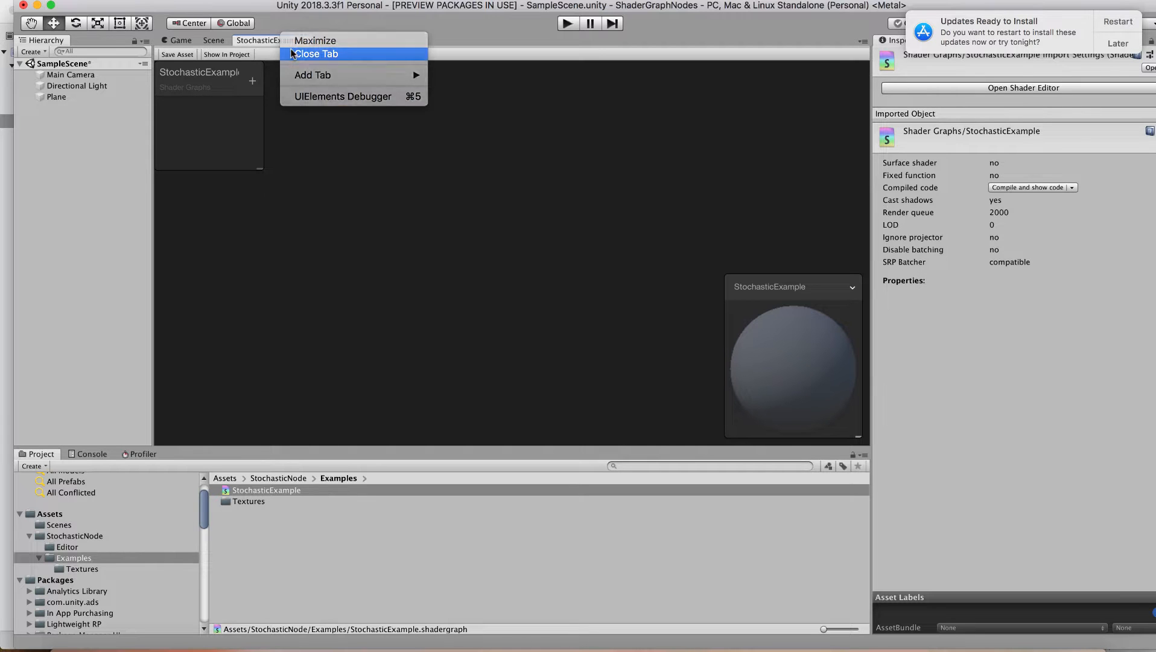
{"action": "left_click", "coordinate": [296, 55]}
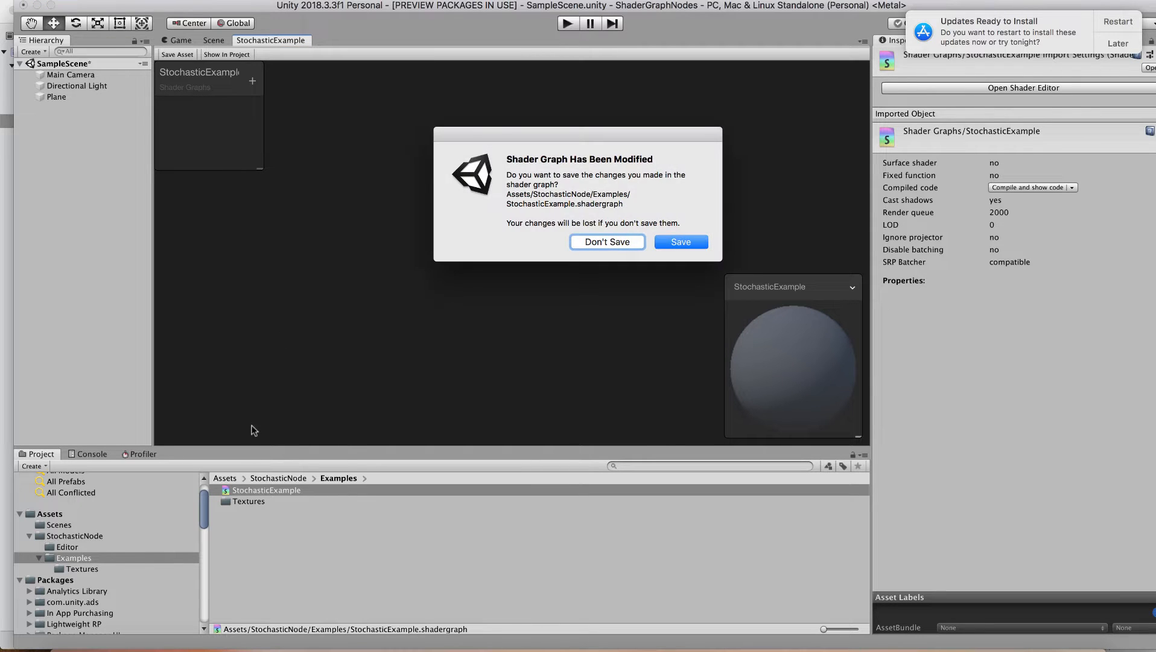
{"action": "left_click", "coordinate": [622, 241]}
{"action": "double_click", "coordinate": [270, 490]}
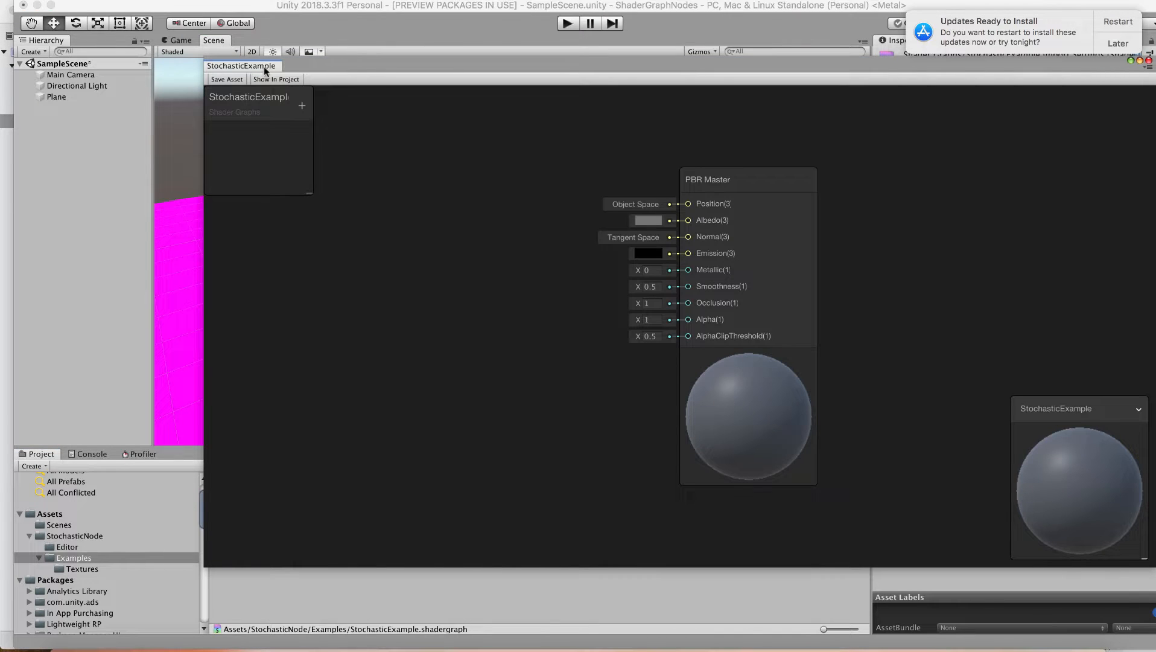
{"action": "left_click_drag", "start_coordinate": [263, 67], "coordinate": [266, 40]}
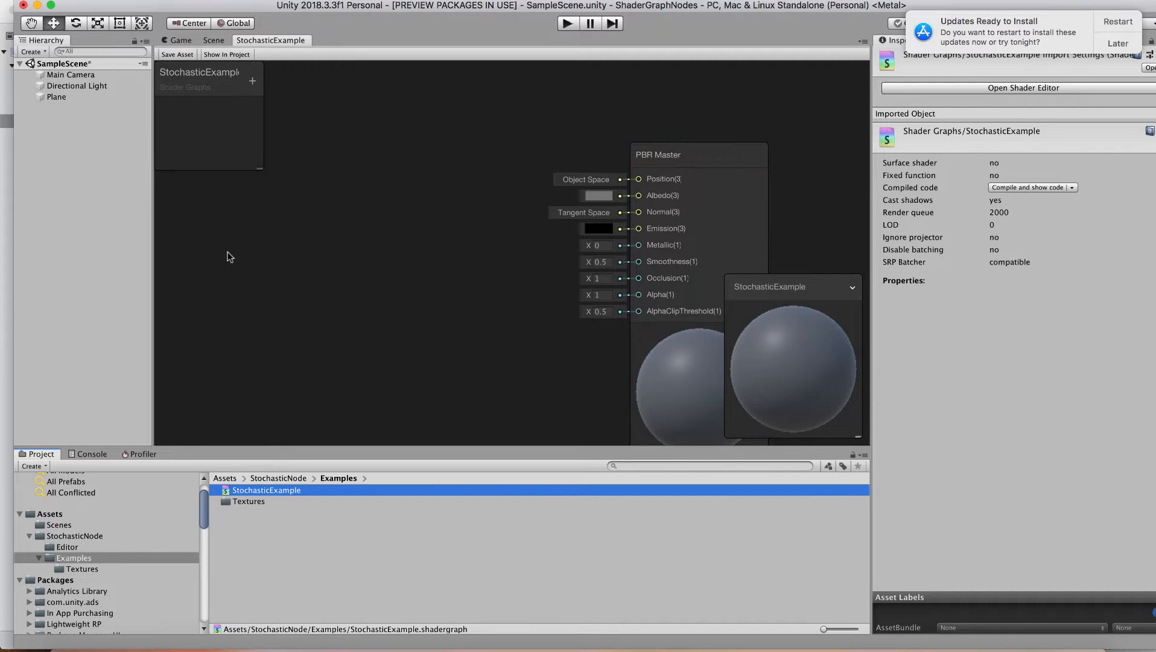
Add a UV node with its preview collapsed and place it just below the blackboard
{"action": "right_click", "coordinate": [385, 145]}
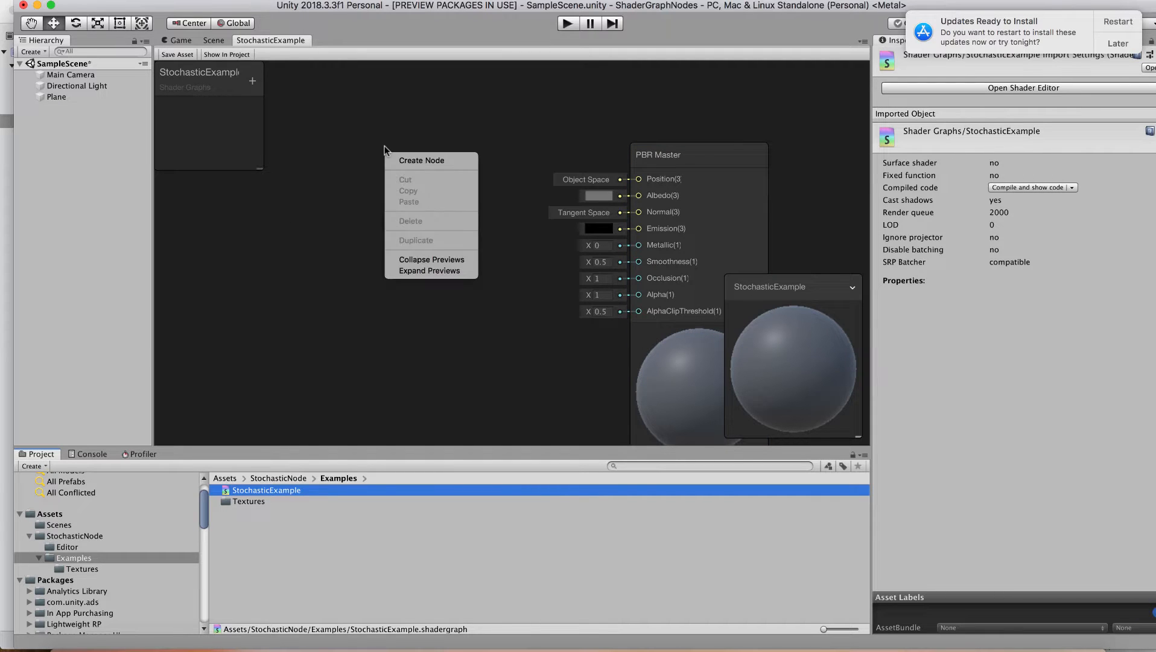
{"action": "left_click", "coordinate": [400, 161]}
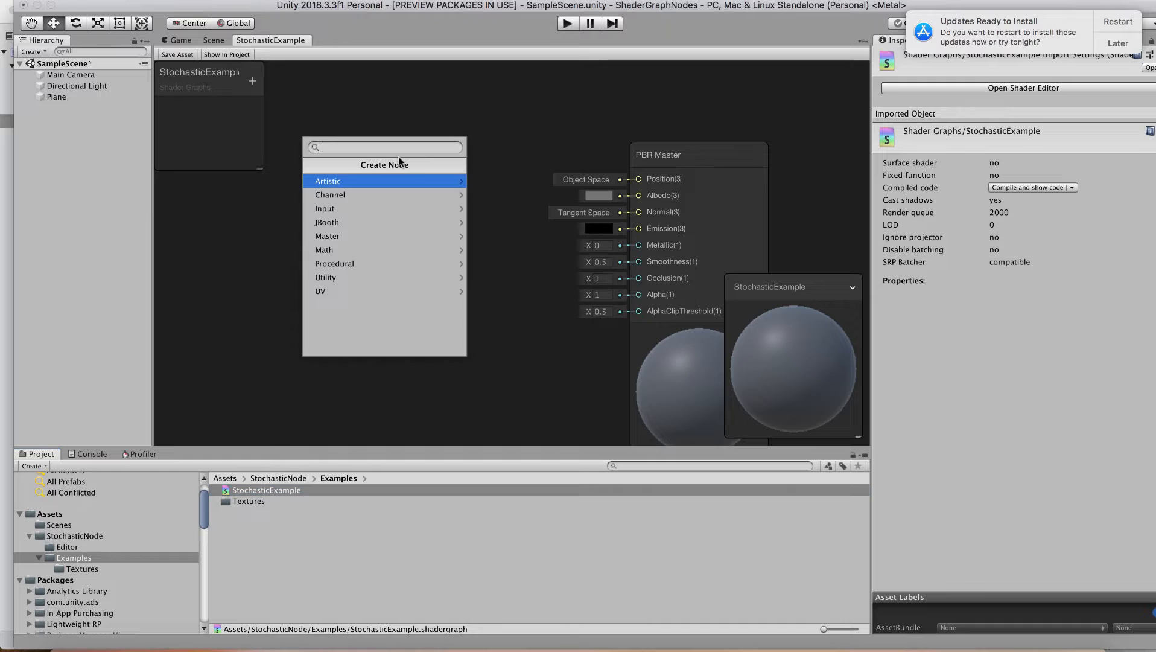
{"action": "type", "text": "uv"}
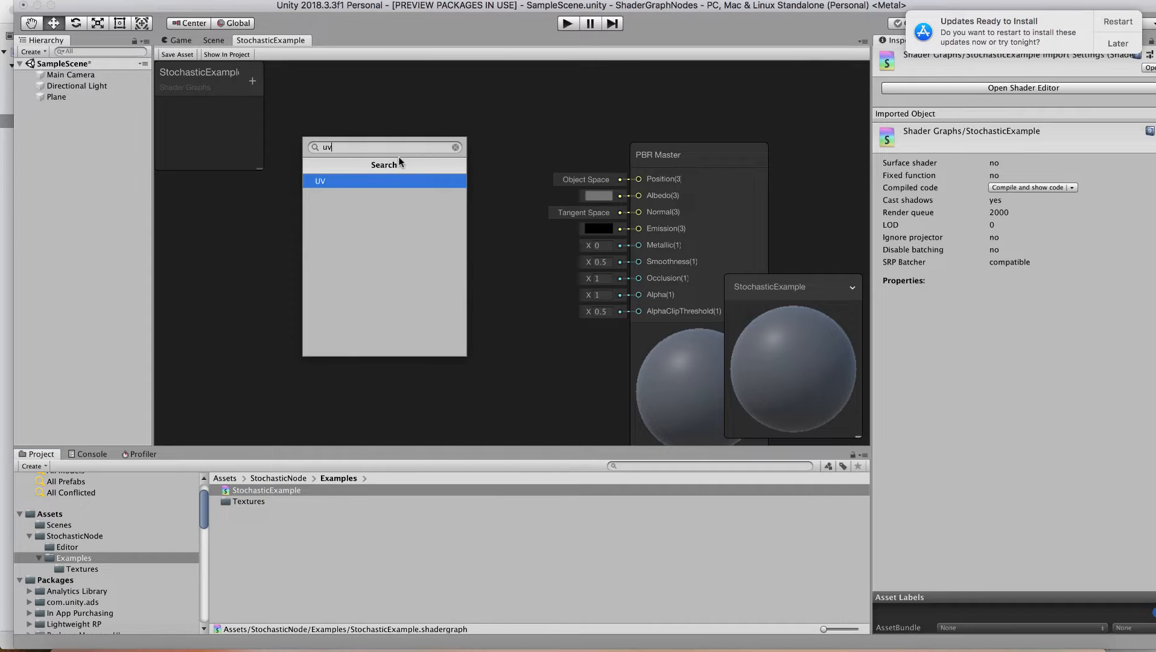
{"action": "key", "text": "Return"}
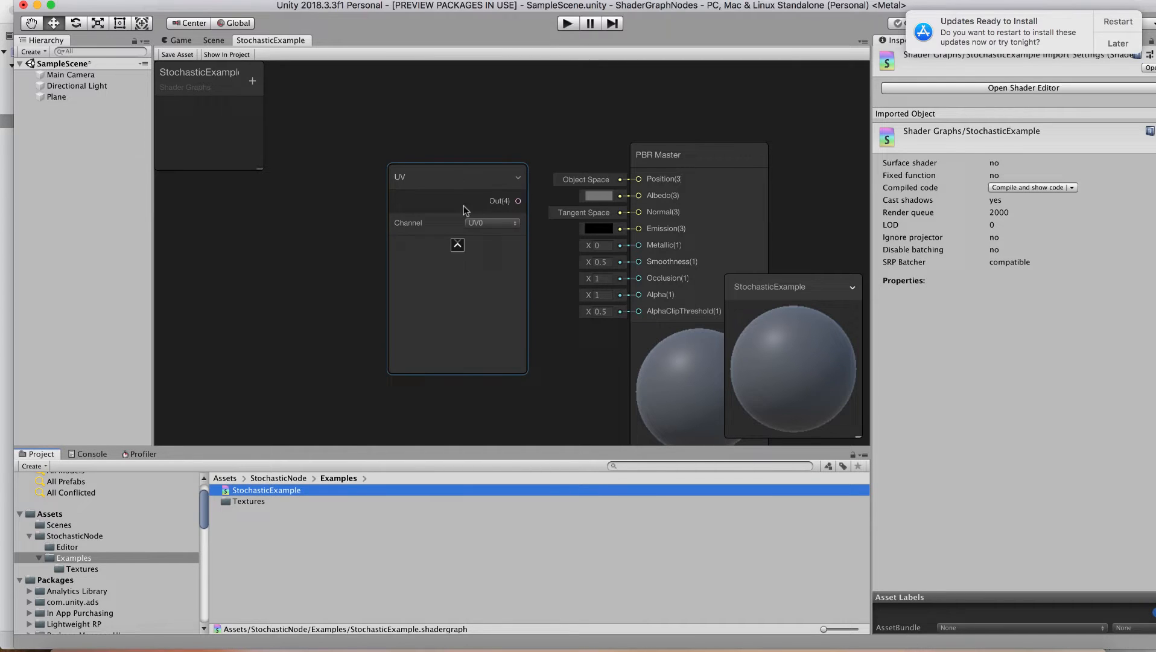
{"action": "left_click", "coordinate": [458, 244]}
{"action": "left_click_drag", "start_coordinate": [453, 180], "coordinate": [240, 183]}
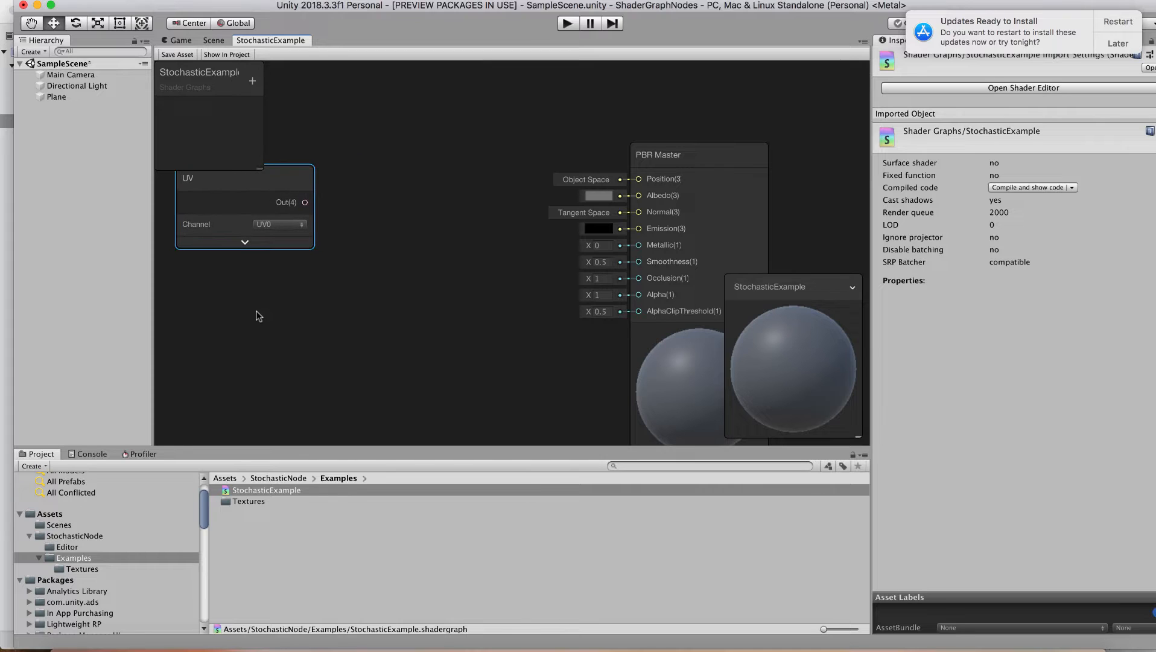
Add a Multiply node with its preview collapsed and connect the UV node's output to its A input
{"action": "right_click", "coordinate": [240, 297]}
{"action": "left_click", "coordinate": [268, 308]}
{"action": "type", "text": "muk"}
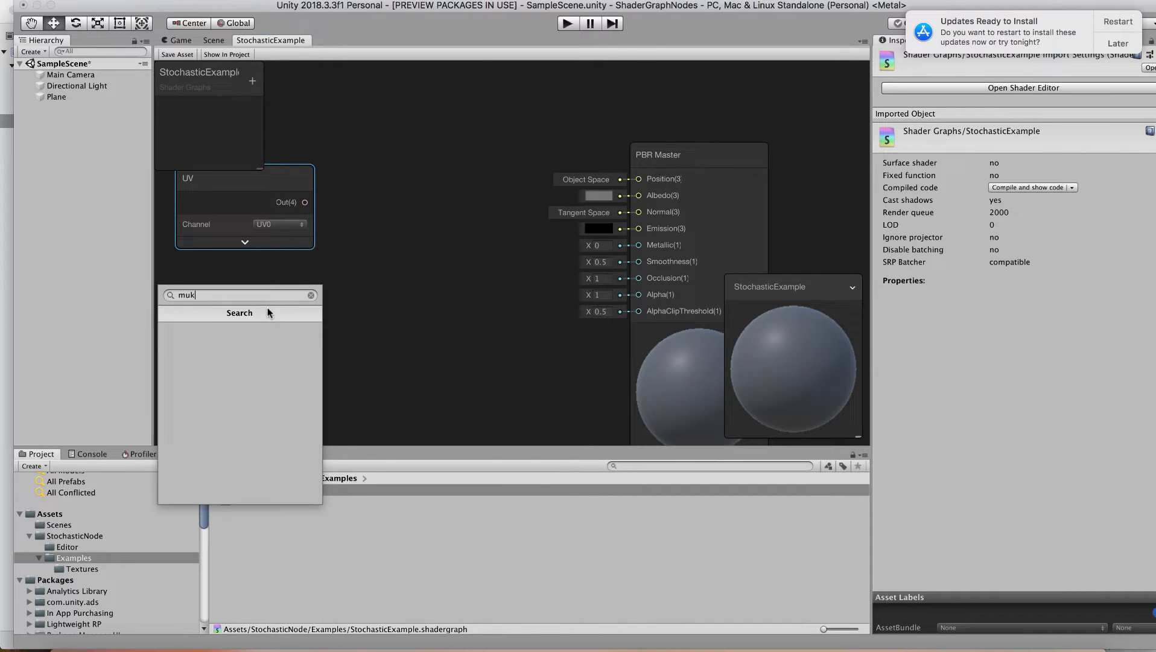
{"action": "key", "text": "BackSpace"}
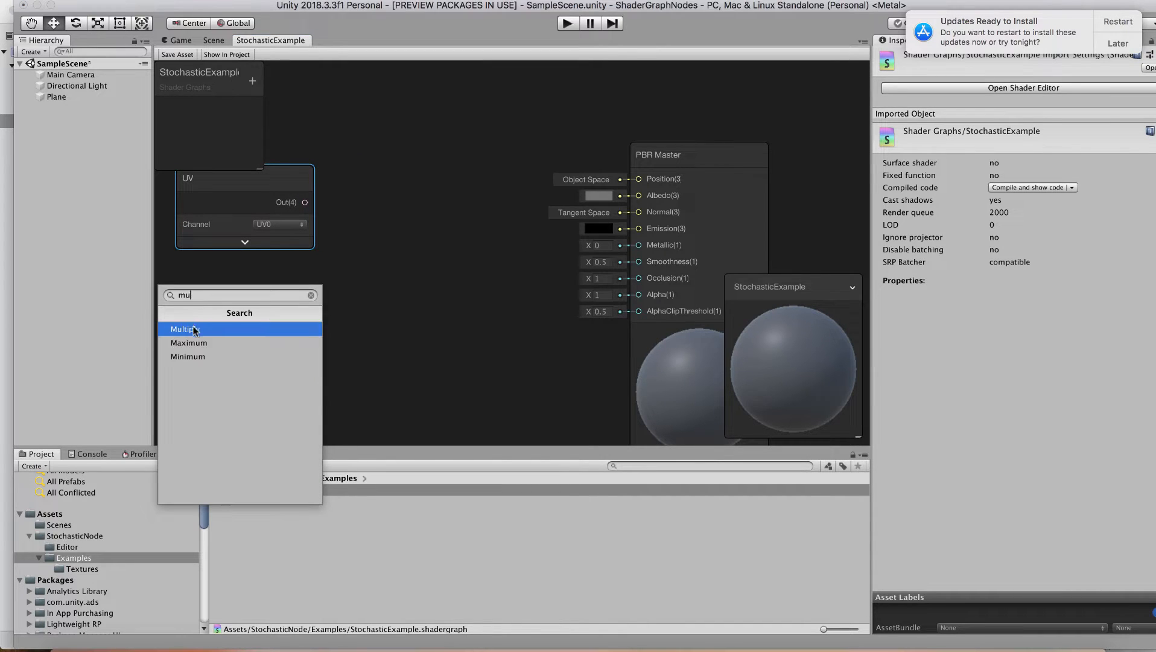
{"action": "left_click", "coordinate": [194, 330]}
{"action": "left_click_drag", "start_coordinate": [284, 313], "coordinate": [371, 172]}
{"action": "left_click", "coordinate": [424, 260]}
{"action": "left_click_drag", "start_coordinate": [304, 202], "coordinate": [365, 192]}
{"action": "left_click_drag", "start_coordinate": [235, 176], "coordinate": [406, 198], "text": "shift"}
{"action": "left_click", "coordinate": [271, 328]}
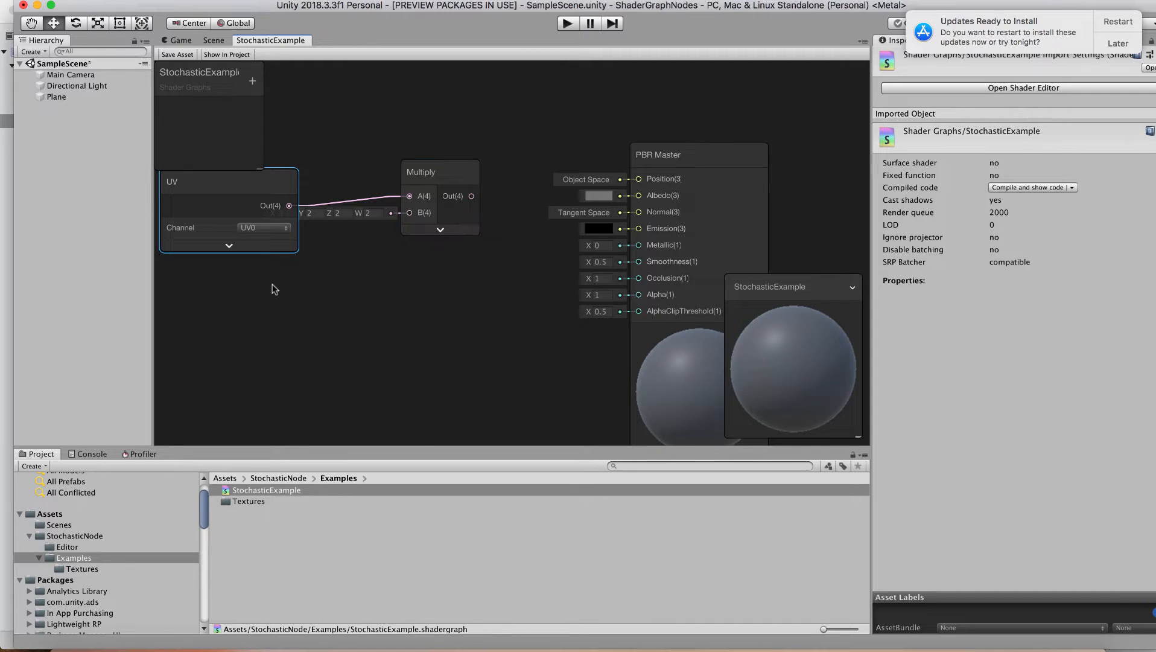
{"action": "left_click", "coordinate": [257, 299]}
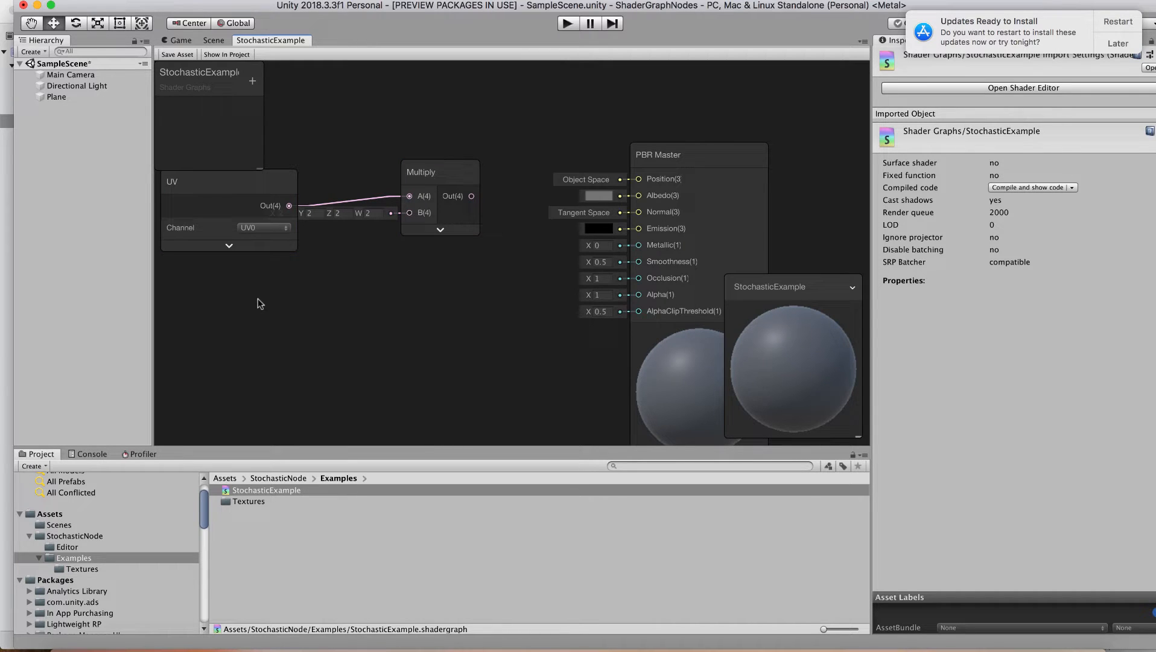
Add a Vector1 property named TextureScale to the graph's blackboard
{"action": "left_click", "coordinate": [252, 82]}
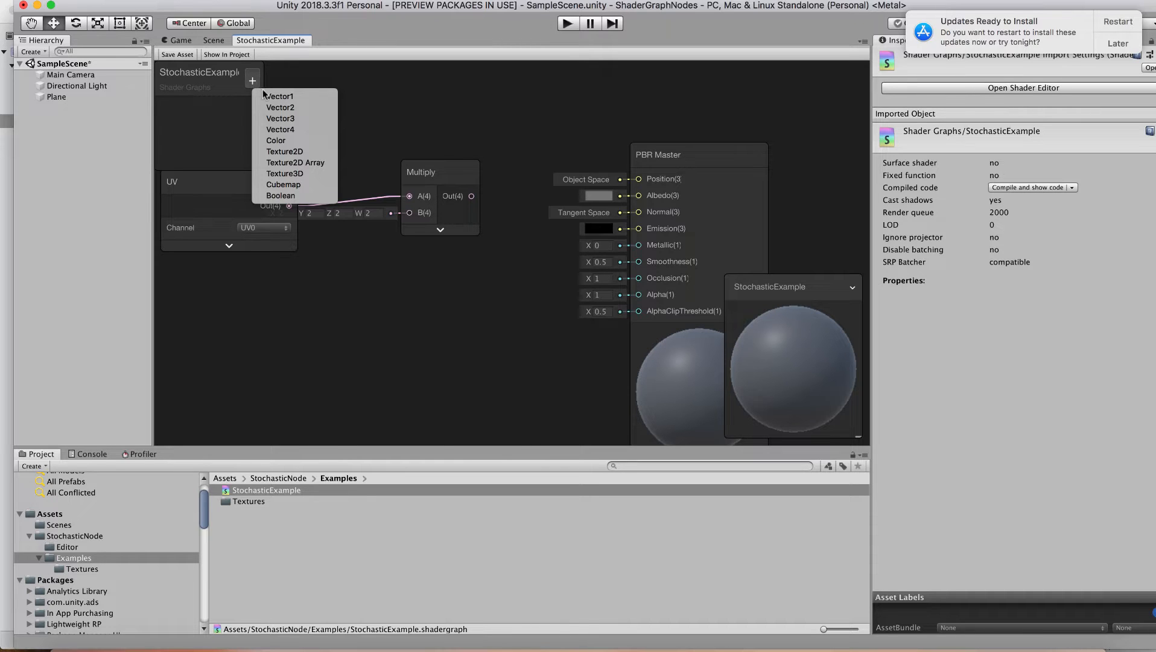
{"action": "left_click", "coordinate": [273, 96]}
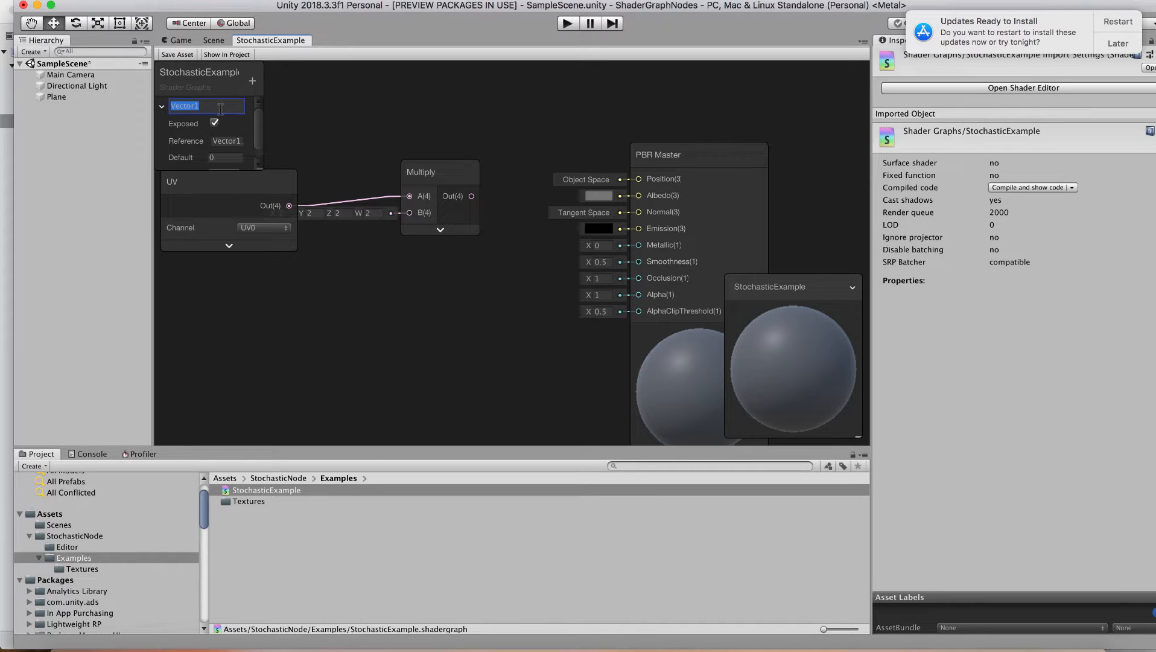
{"action": "type", "text": "TextureScale"}
{"action": "key", "text": "Return"}
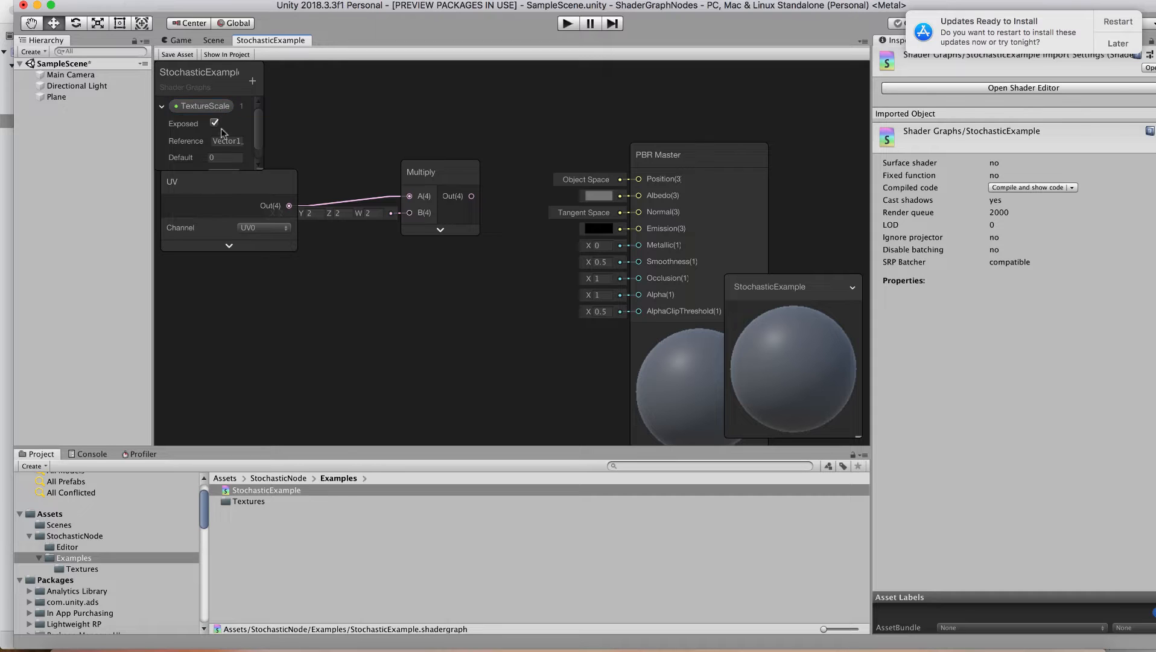
Give the TextureScale property a matching reference name starting with _Texture and set its default to 5
{"action": "left_click", "coordinate": [221, 140]}
{"action": "type", "text": "S"}
{"action": "type", "text": "extureS"}
{"action": "left_click_drag", "start_coordinate": [260, 145], "coordinate": [259, 153]}
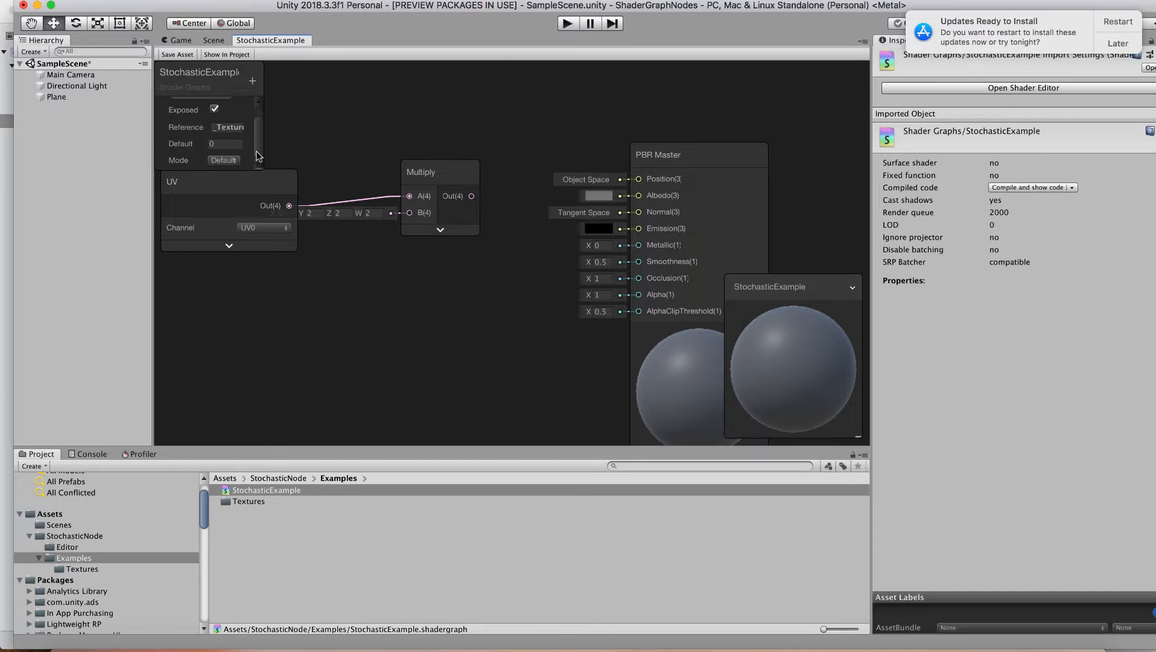
{"action": "left_click", "coordinate": [227, 144]}
Place the TextureScale property in the graph, connect it to Multiply's B input, and space Multiply and PBR Master farther apart
{"action": "left_click", "coordinate": [217, 99]}
{"action": "left_click_drag", "start_coordinate": [318, 146], "coordinate": [410, 214]}
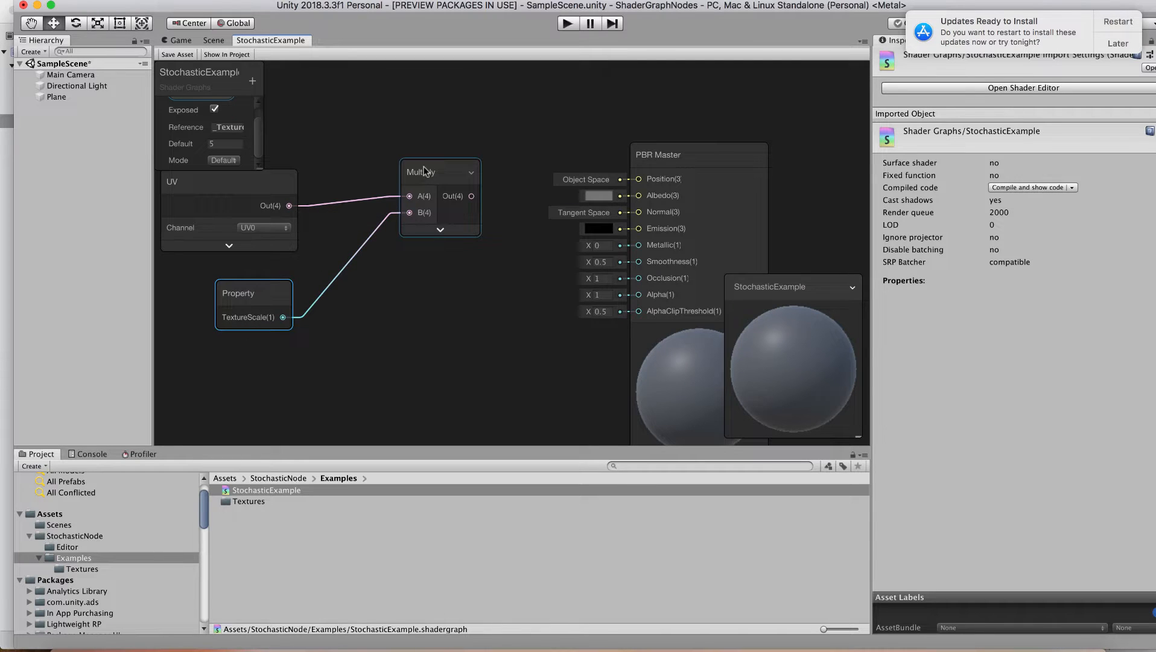
{"action": "left_click_drag", "start_coordinate": [424, 166], "coordinate": [363, 170]}
{"action": "left_click_drag", "start_coordinate": [705, 164], "coordinate": [771, 153]}
{"action": "left_click", "coordinate": [447, 208]}
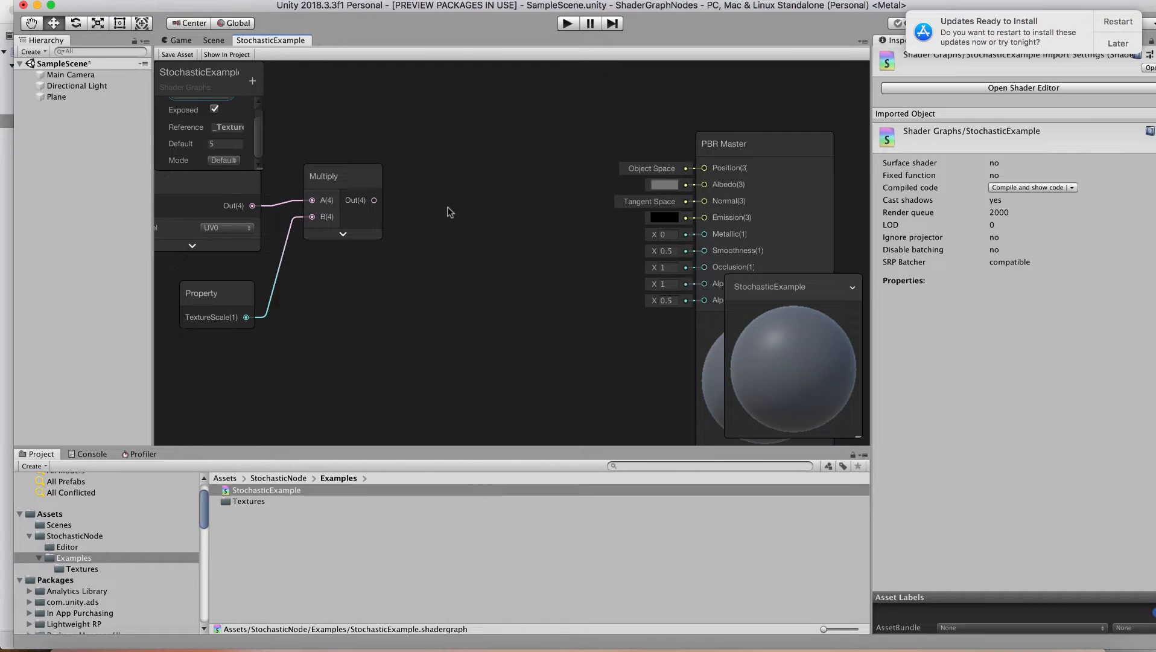
Add a Sample Texture 2D node and connect the Multiply output to its UV input
{"action": "right_click", "coordinate": [448, 211]}
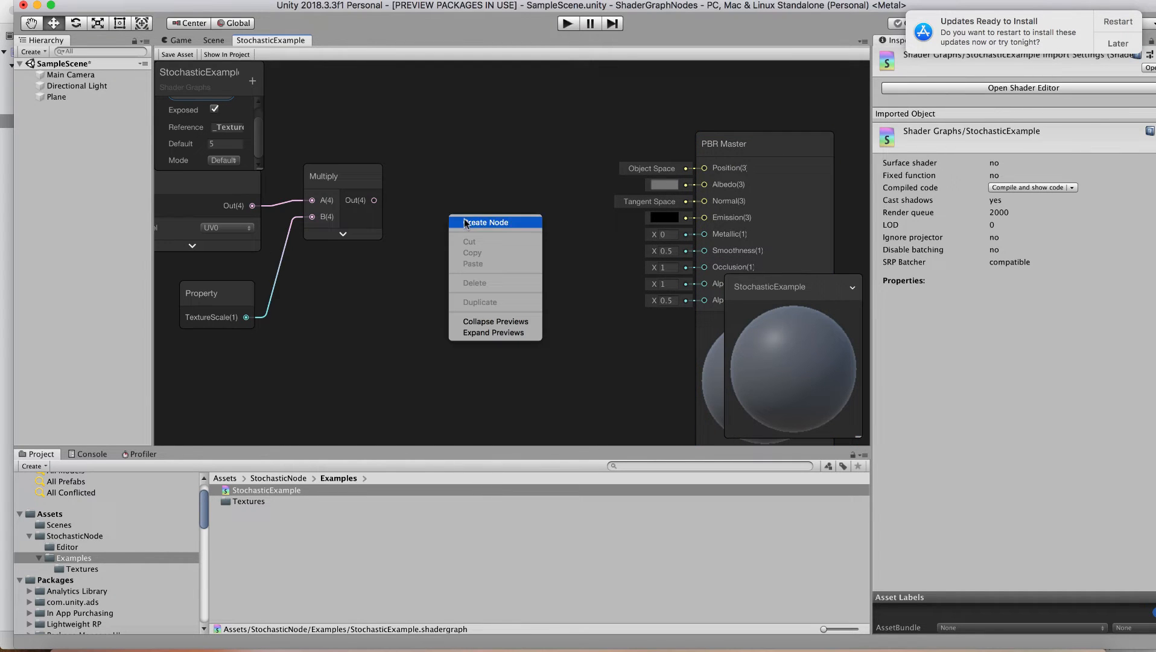
{"action": "left_click", "coordinate": [466, 224]}
{"action": "type", "text": "sampl"}
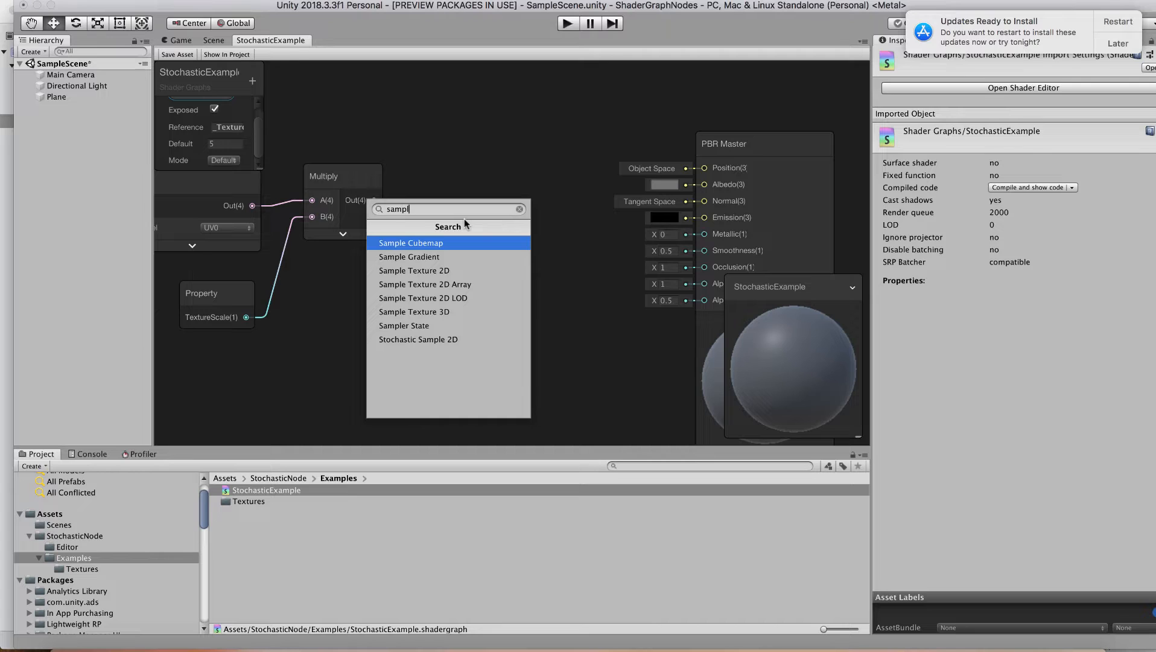
{"action": "left_click", "coordinate": [463, 271]}
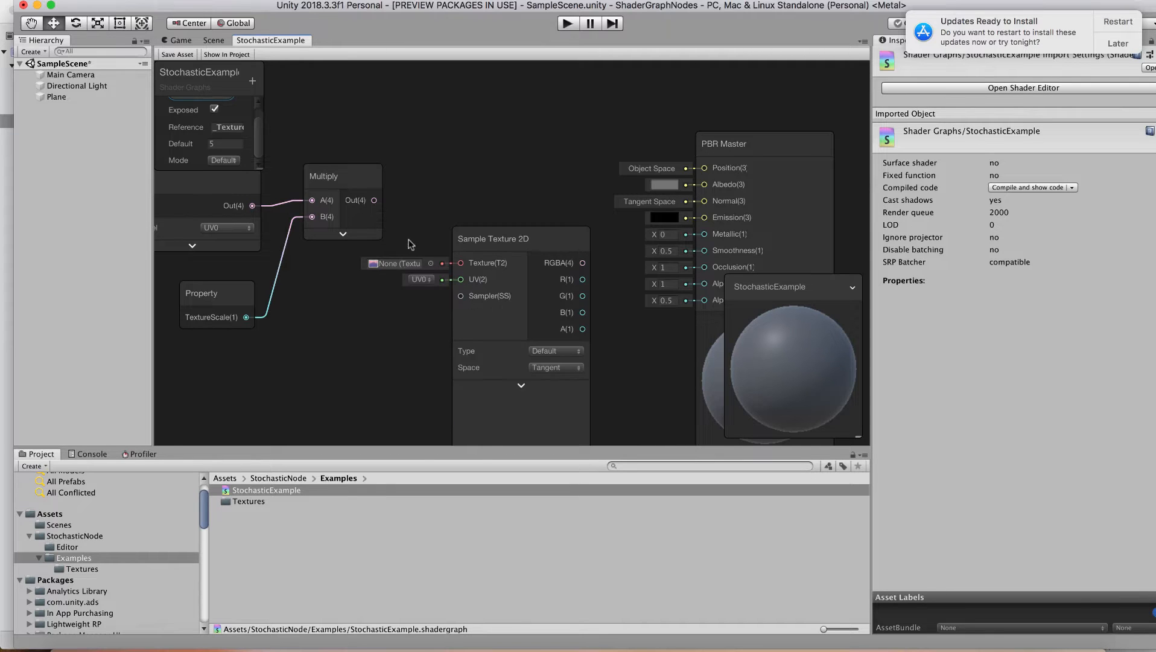
{"action": "left_click_drag", "start_coordinate": [375, 201], "coordinate": [457, 283]}
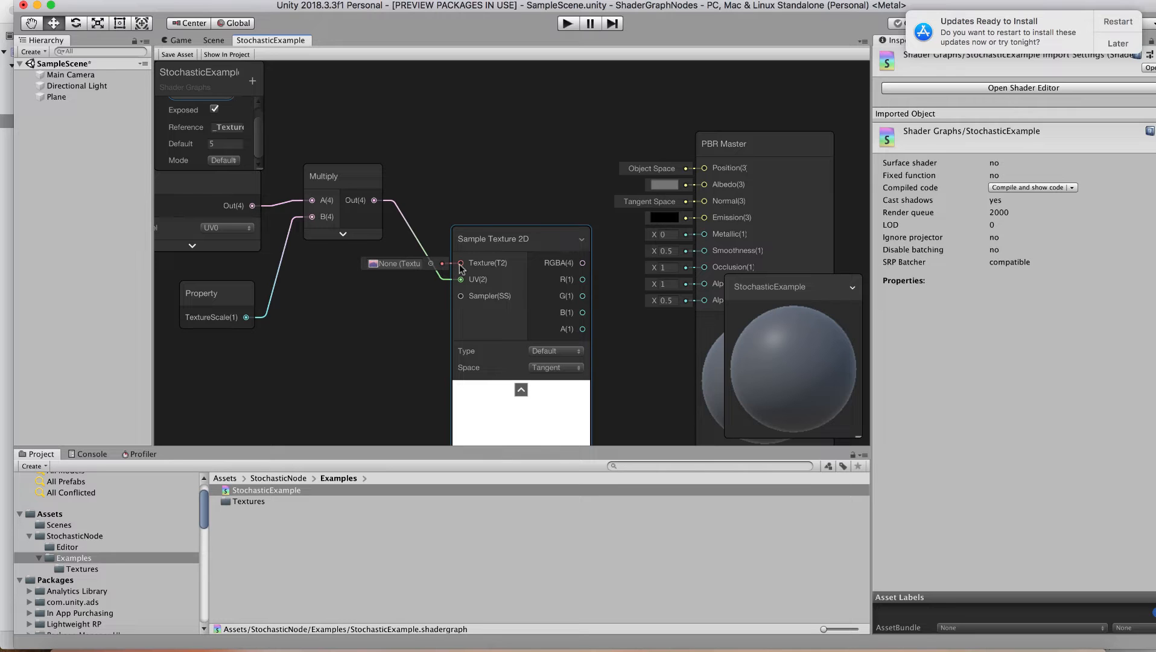
Assign the brown shore_sand texture to the Sample Texture 2D node and connect its RGBA output to PBR Master's Albedo
{"action": "left_click", "coordinate": [431, 264]}
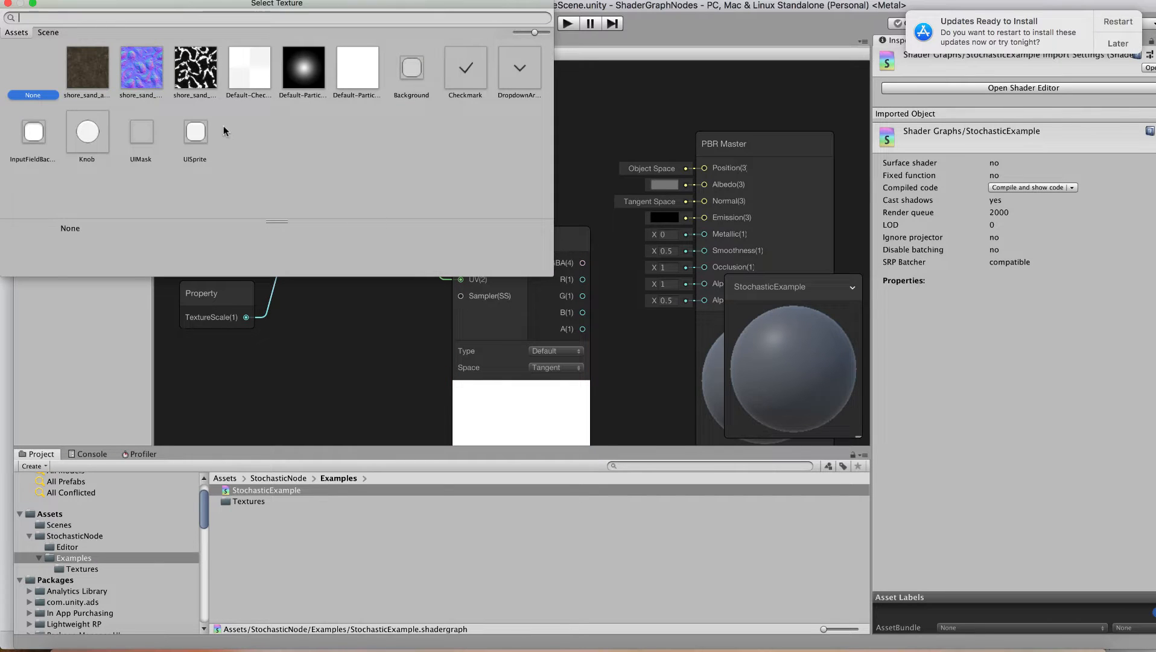
{"action": "double_click", "coordinate": [83, 67]}
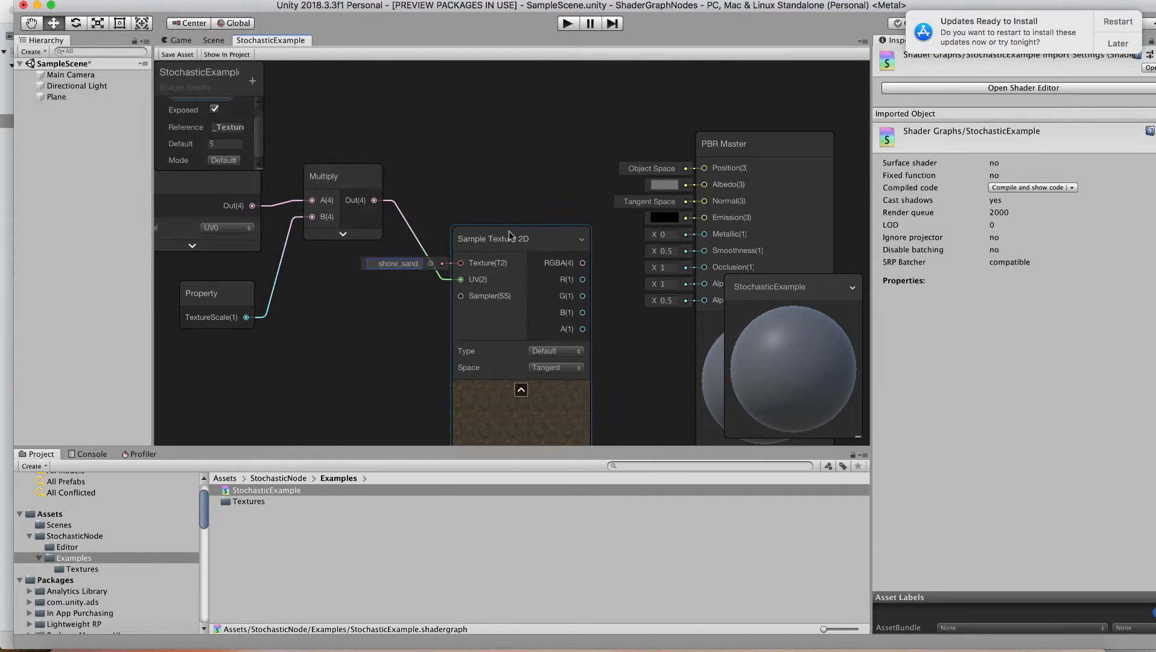
{"action": "left_click_drag", "start_coordinate": [495, 171], "coordinate": [493, 158]}
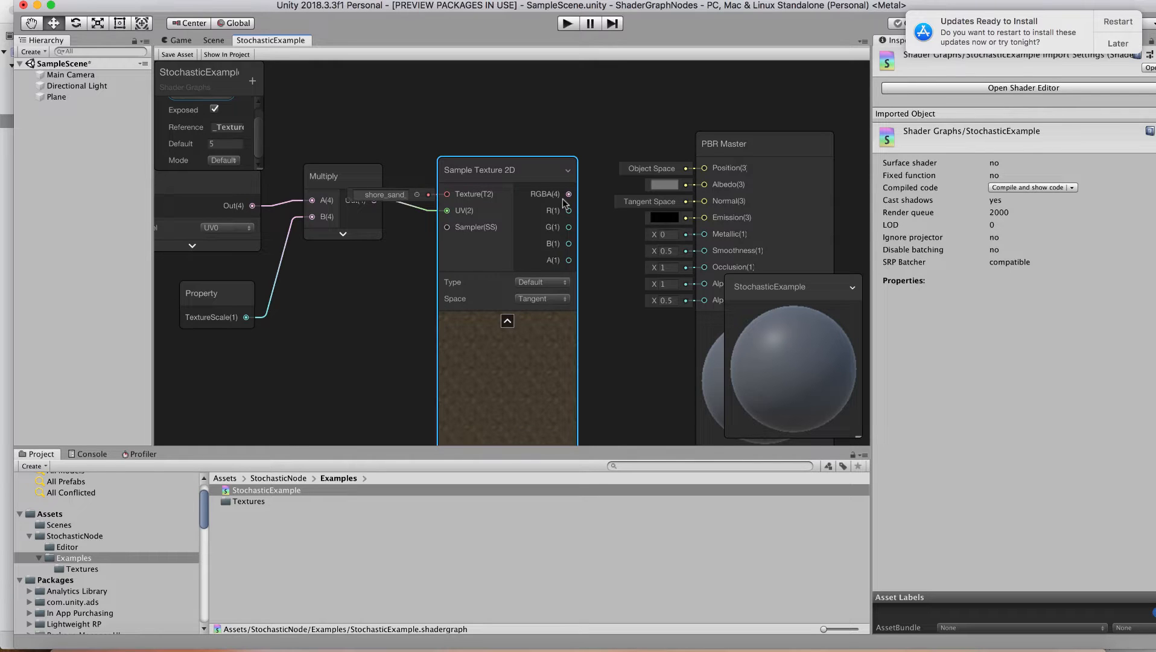
{"action": "left_click_drag", "start_coordinate": [569, 194], "coordinate": [703, 188]}
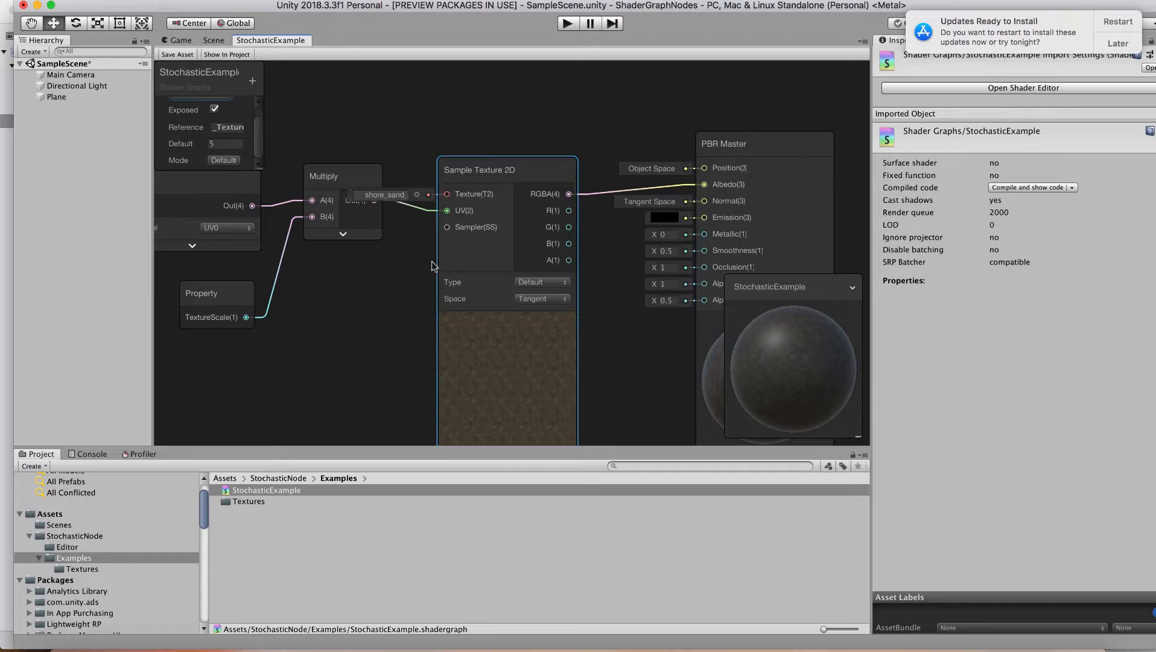
{"action": "left_click_drag", "start_coordinate": [766, 145], "coordinate": [854, 147]}
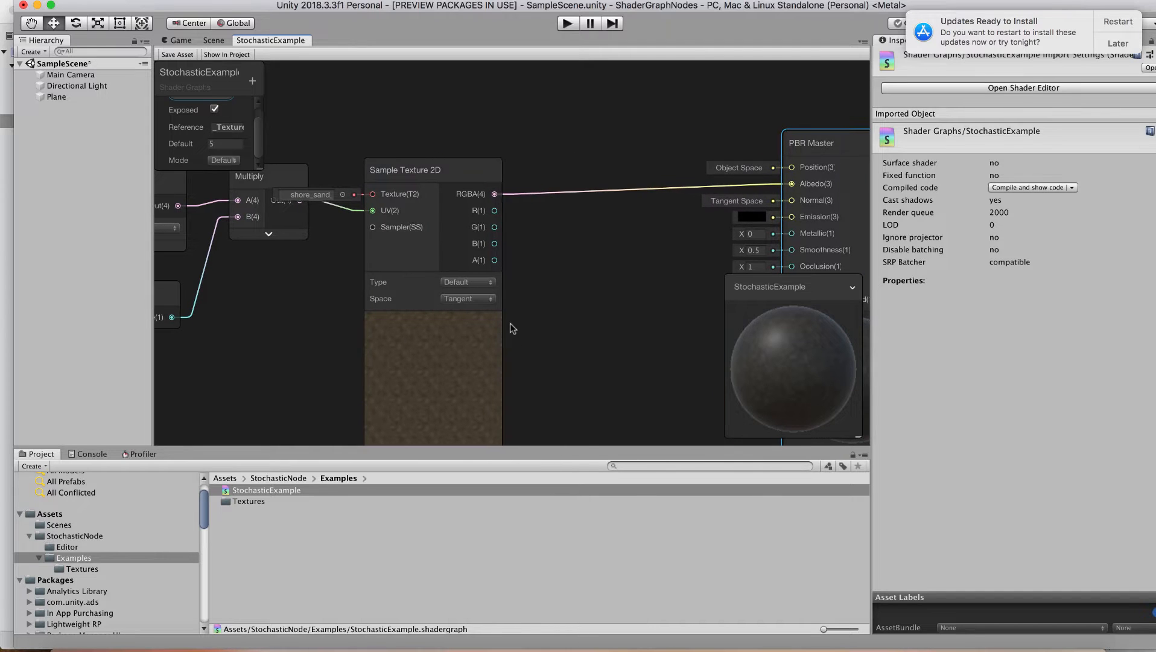
Add a second Sample Texture 2D node below the brown sand texture sampler
{"action": "scroll", "coordinate": [520, 347], "scroll_direction": "down", "scroll_amount": 5}
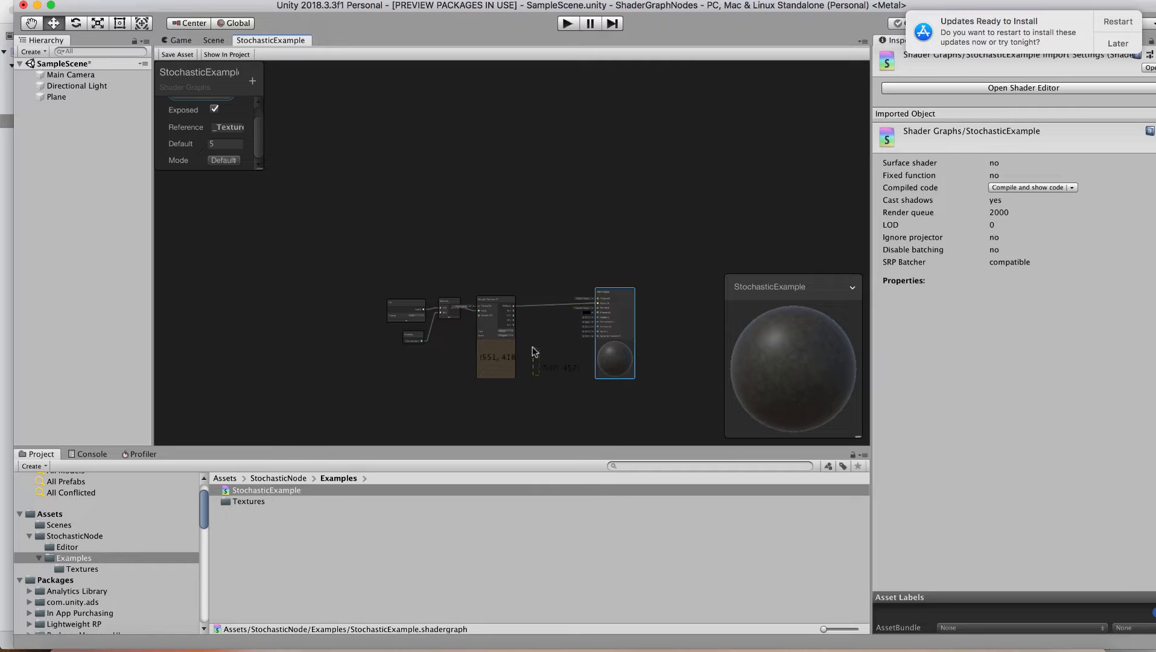
{"action": "left_click_drag", "start_coordinate": [539, 382], "coordinate": [477, 258], "text": "alt"}
{"action": "scroll", "coordinate": [477, 258], "scroll_direction": "up", "scroll_amount": 5}
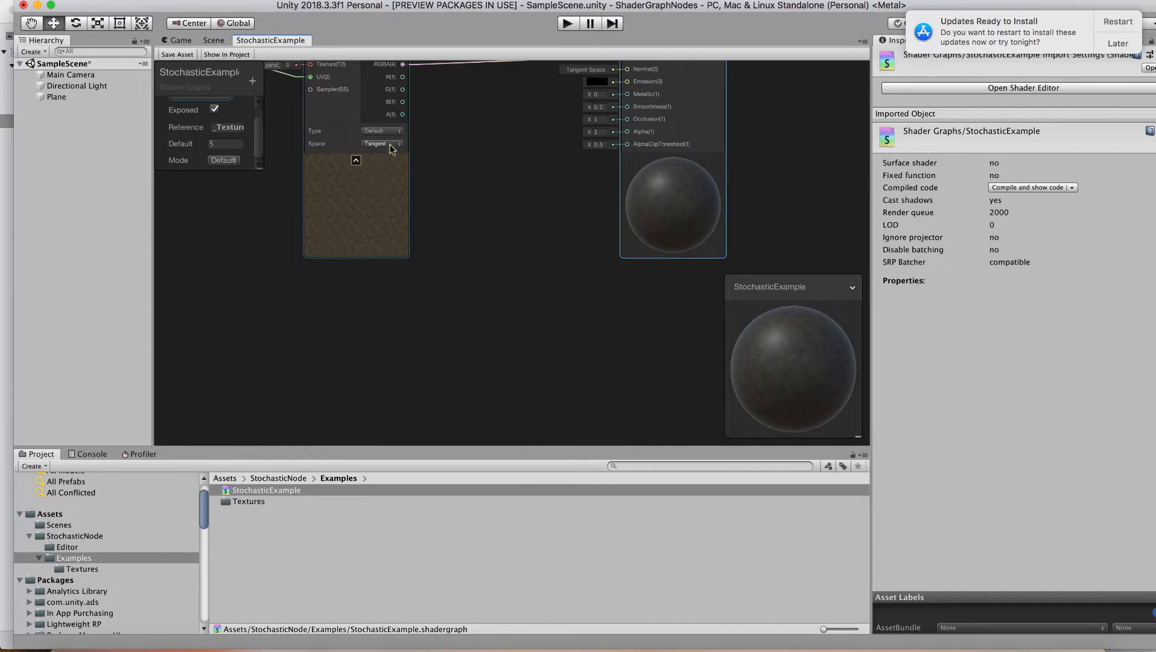
{"action": "right_click", "coordinate": [432, 247]}
{"action": "left_click", "coordinate": [467, 258]}
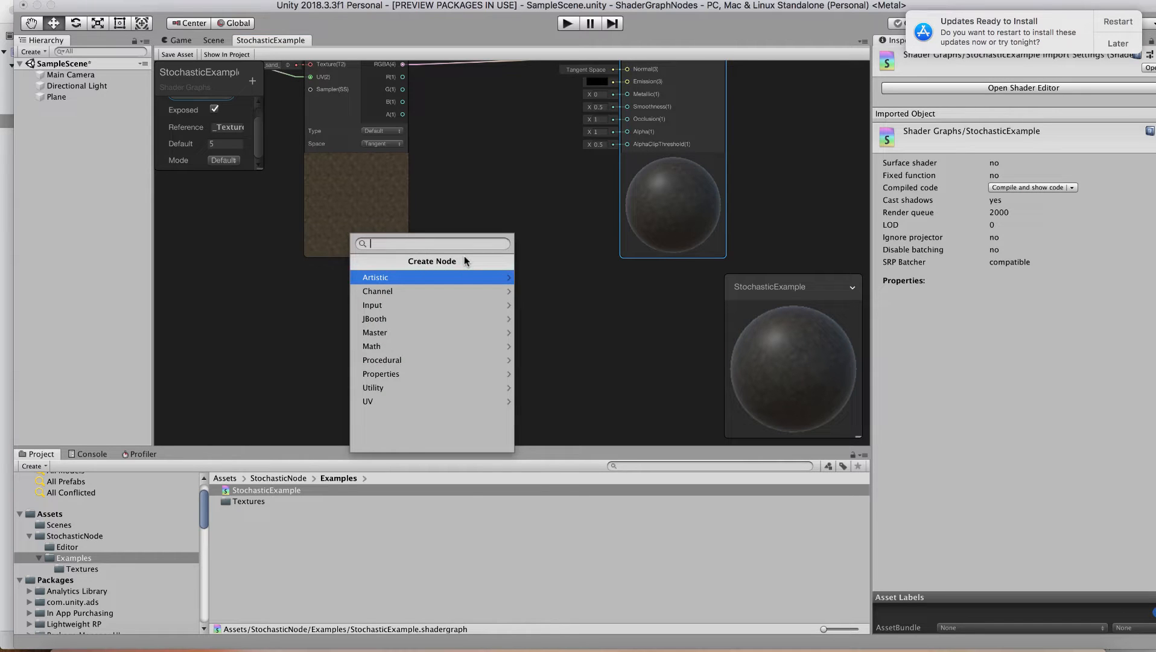
{"action": "type", "text": "Texture"}
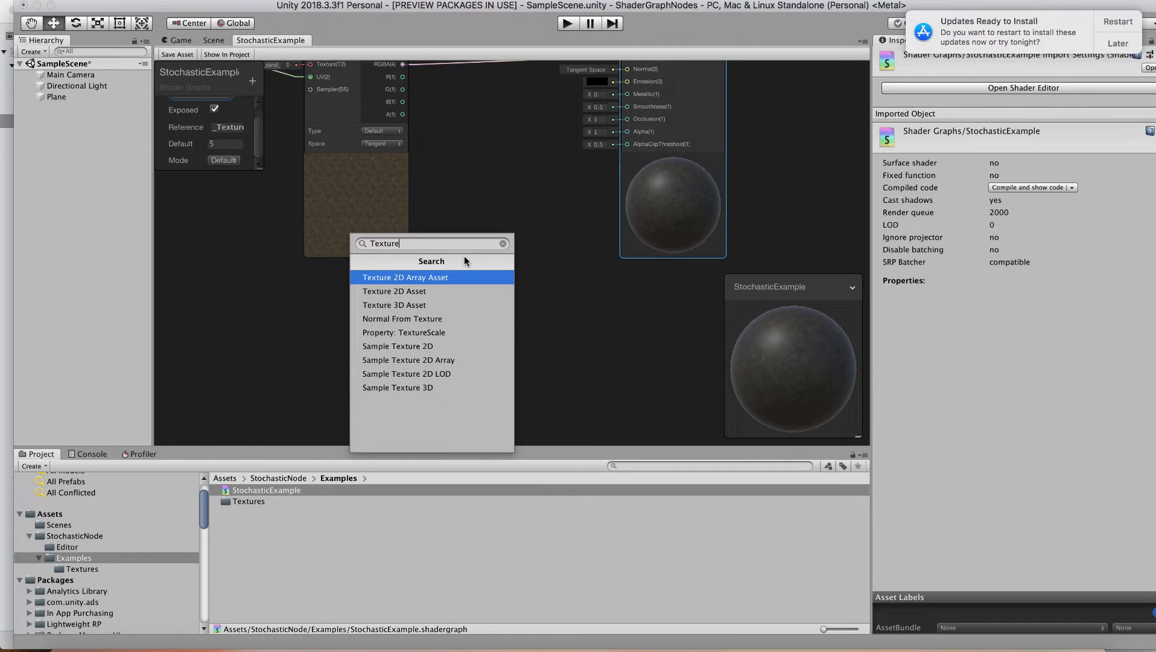
{"action": "left_click", "coordinate": [465, 344]}
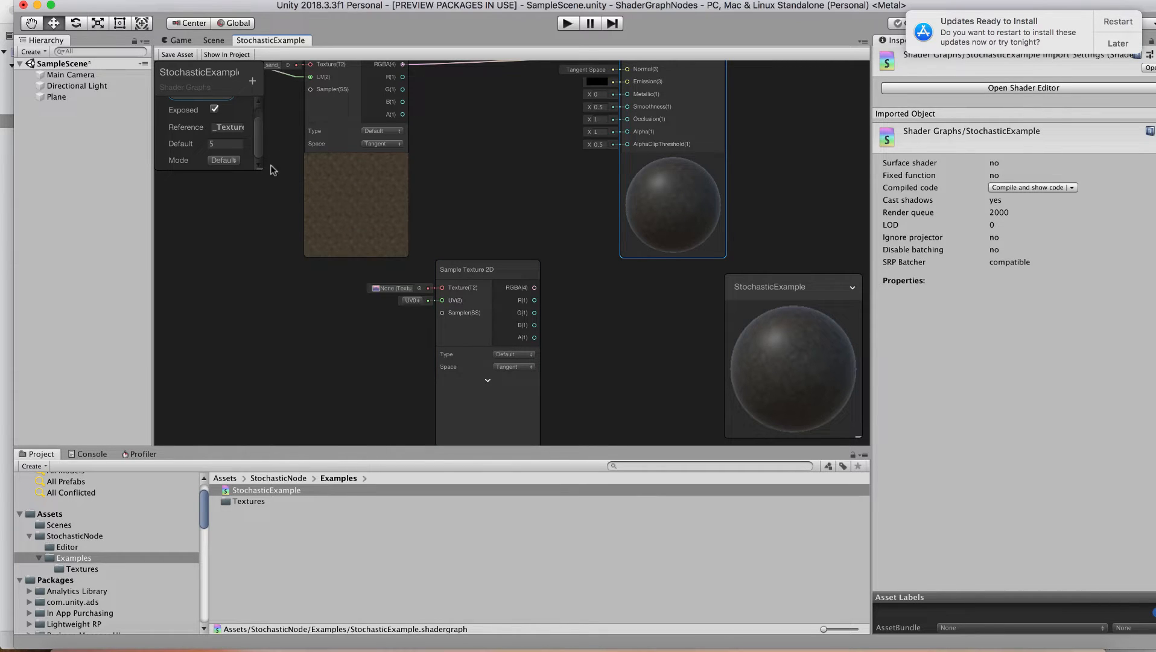
Connect the Multiply output to the new sampler's UV input and assign the shore_sand_norm texture to it
{"action": "right_click", "coordinate": [237, 216]}
{"action": "left_click", "coordinate": [183, 204]}
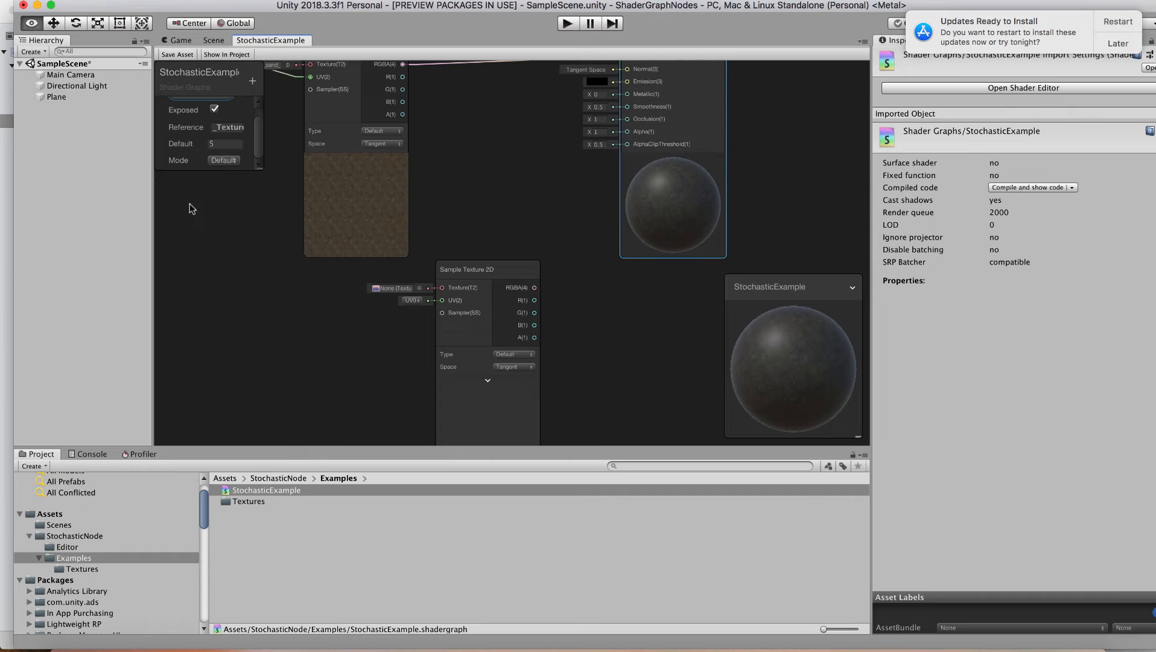
{"action": "left_click_drag", "start_coordinate": [220, 205], "coordinate": [278, 244], "text": "alt"}
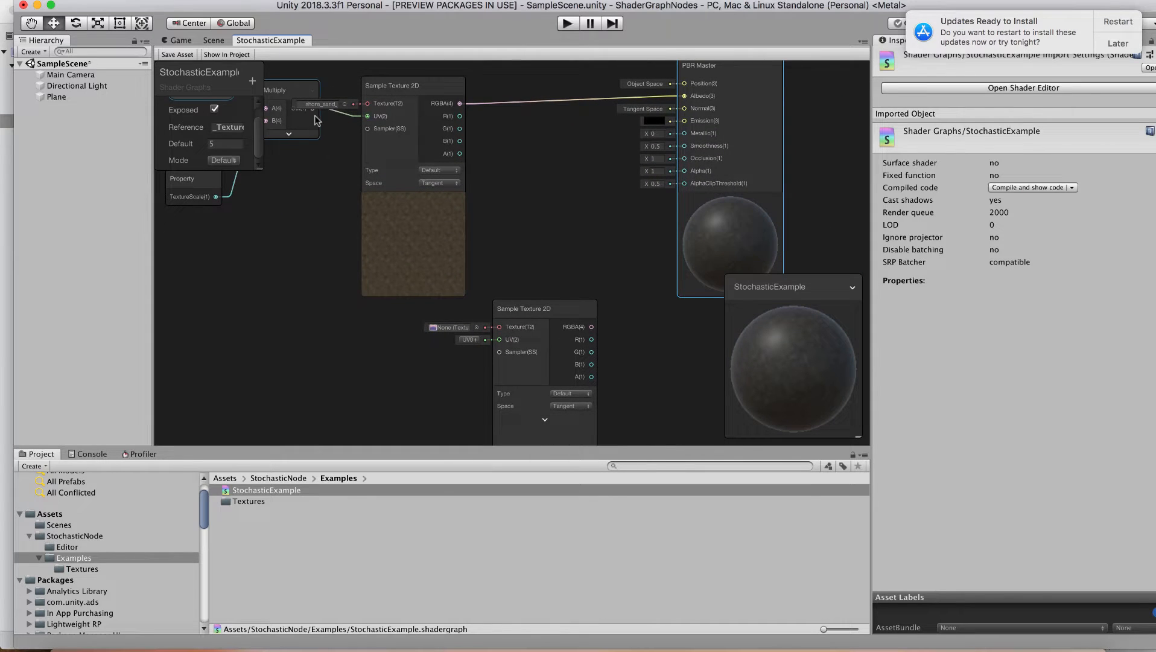
{"action": "left_click_drag", "start_coordinate": [314, 110], "coordinate": [499, 348]}
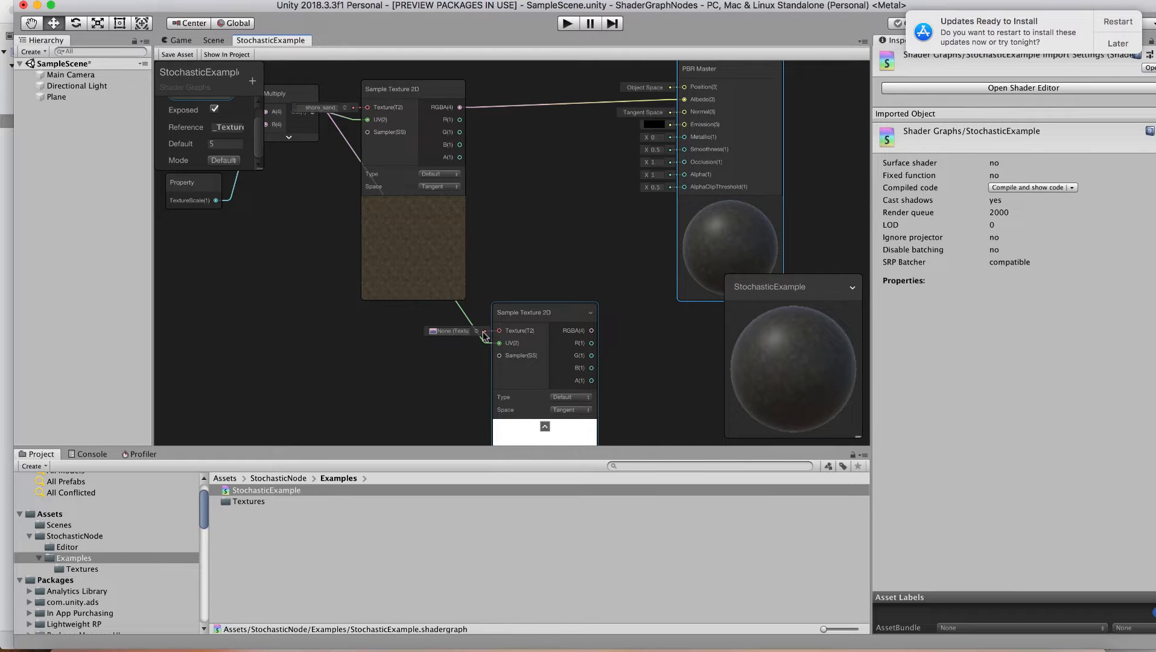
{"action": "left_click", "coordinate": [476, 331]}
{"action": "left_click", "coordinate": [142, 70]}
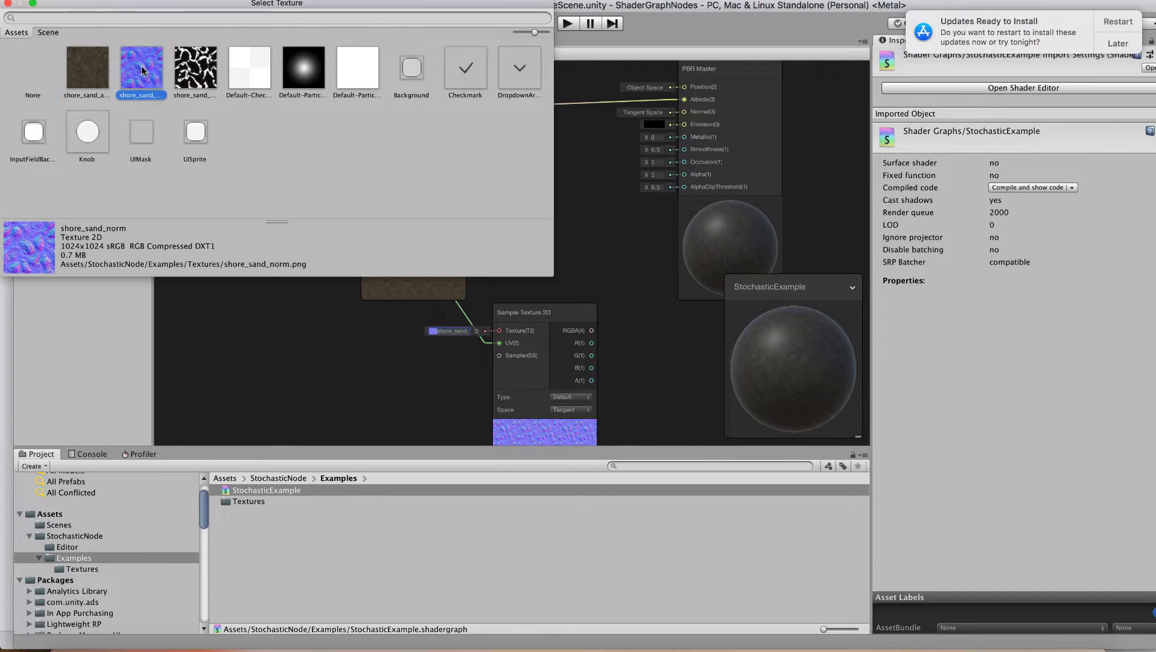
{"action": "double_click", "coordinate": [142, 70]}
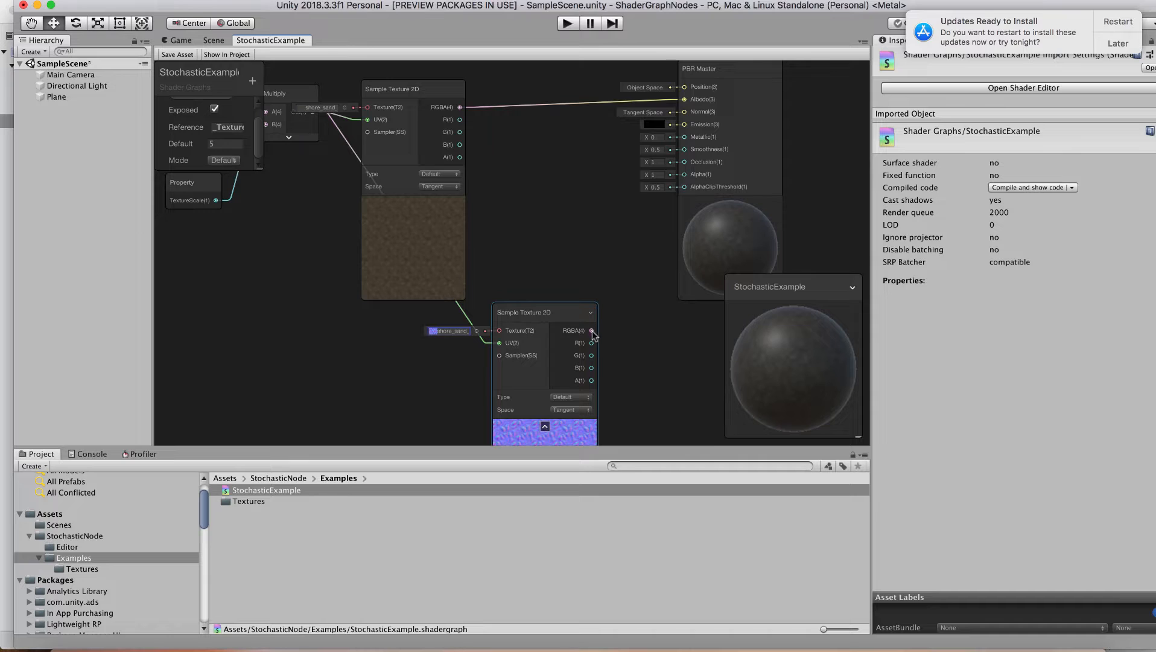
Connect the normal map sampler's RGBA output to PBR Master's Normal input and set the sampler's Type to Normal
{"action": "left_click_drag", "start_coordinate": [592, 331], "coordinate": [684, 163]}
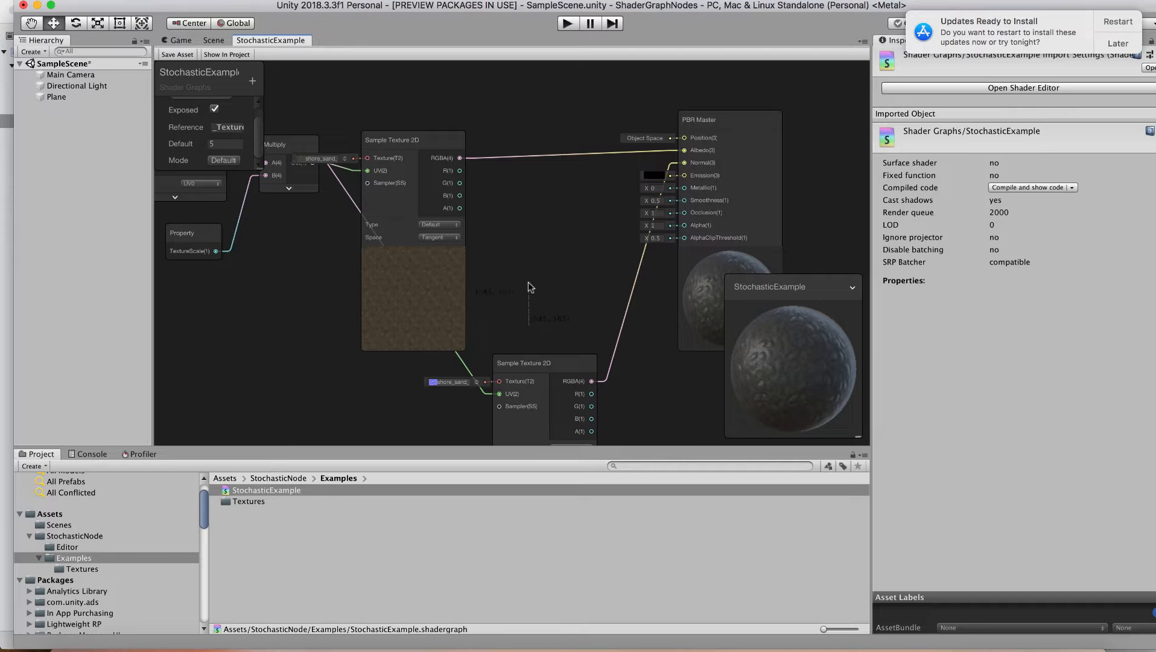
{"action": "middle_click_drag", "start_coordinate": [531, 321], "coordinate": [510, 159]}
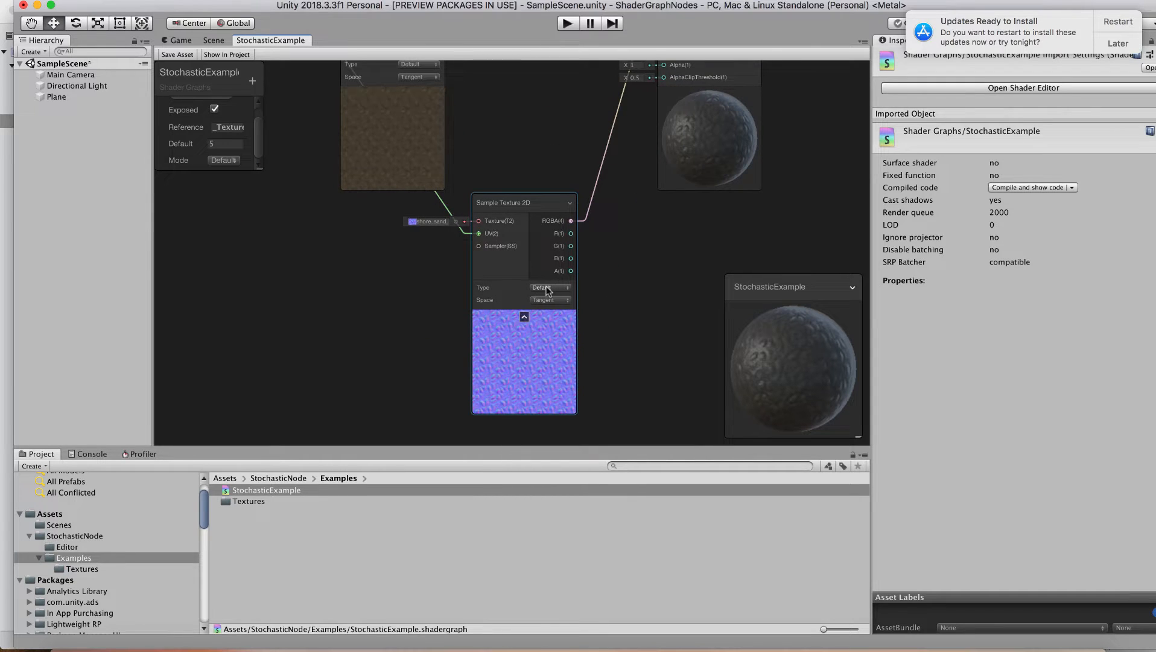
{"action": "left_click", "coordinate": [548, 288]}
{"action": "left_click", "coordinate": [557, 317]}
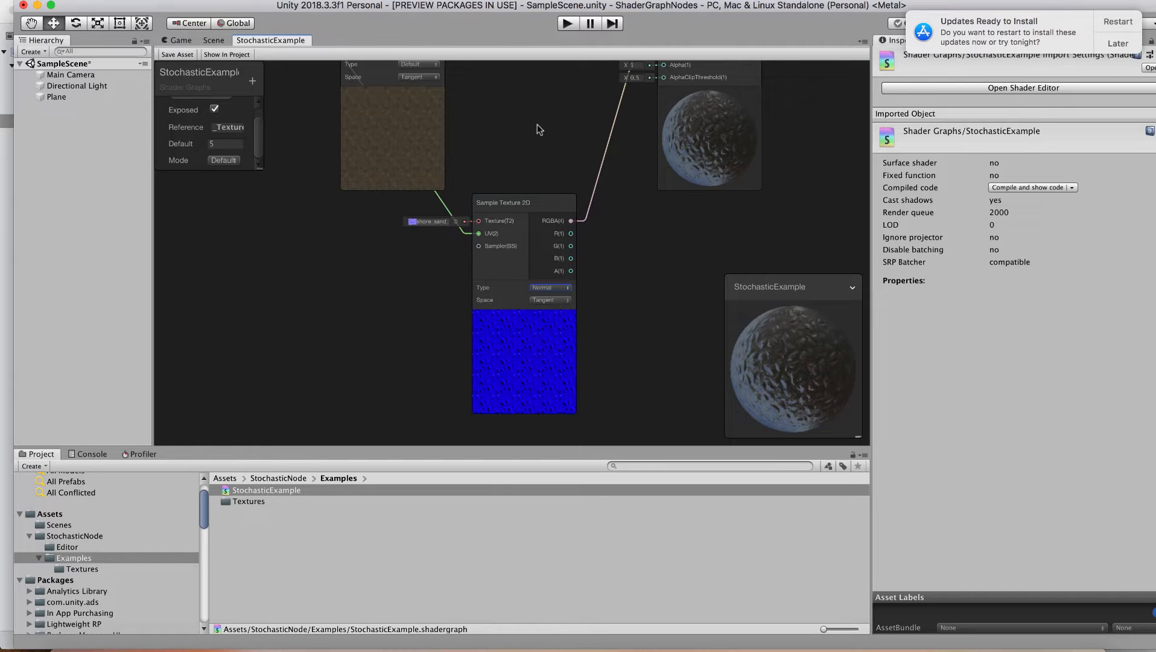
Shift the normal map sampler aside and place a third Sample Texture 2D node beside it
{"action": "left_click_drag", "start_coordinate": [518, 208], "coordinate": [438, 220]}
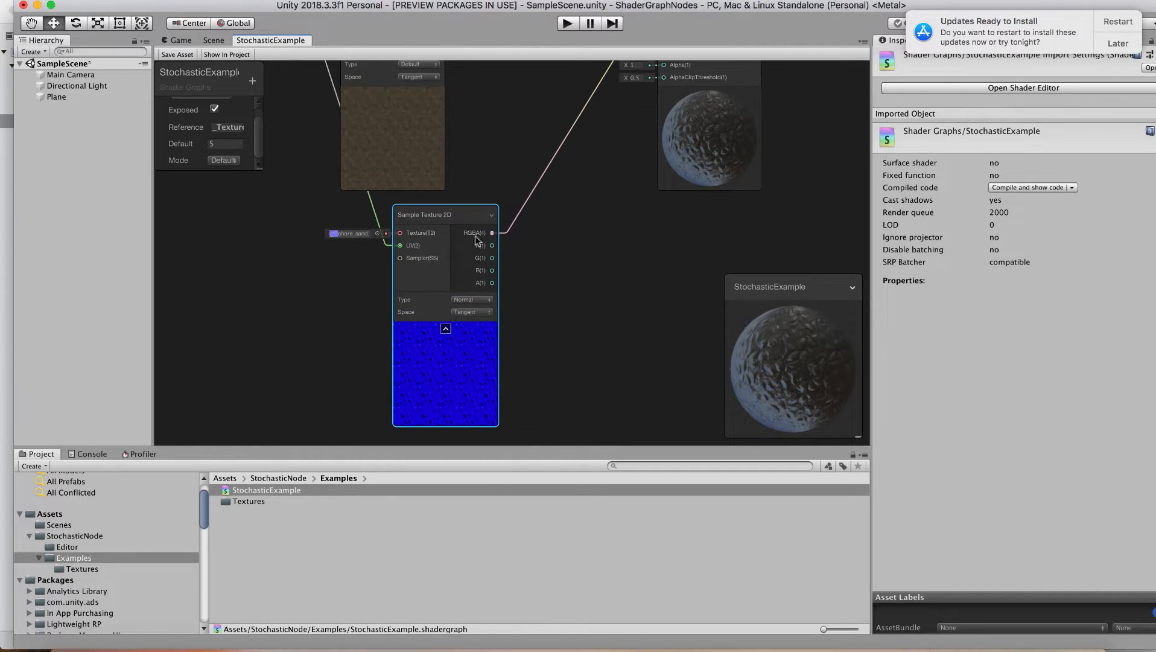
{"action": "right_click", "coordinate": [558, 294]}
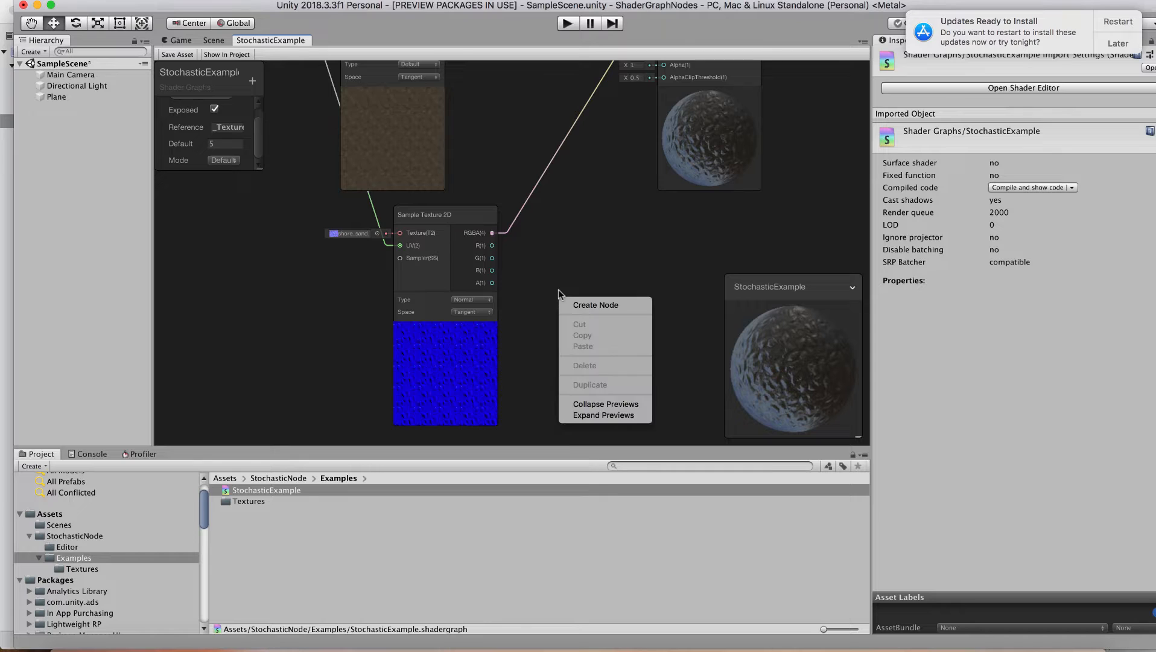
{"action": "left_click", "coordinate": [573, 305]}
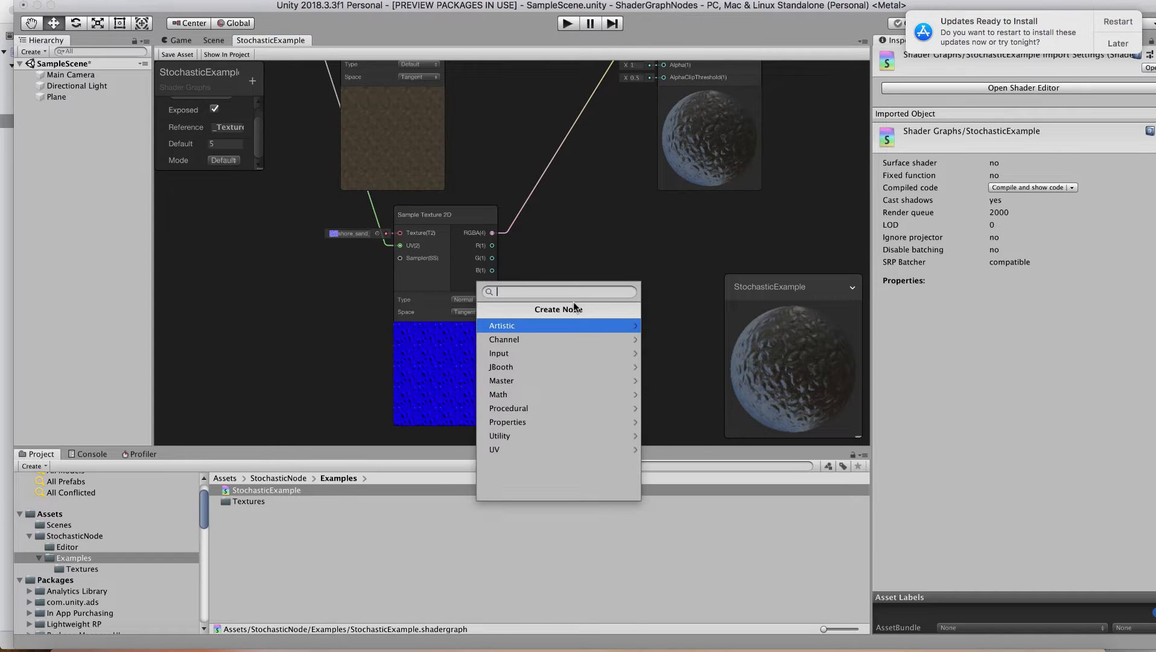
{"action": "type", "text": "sample"}
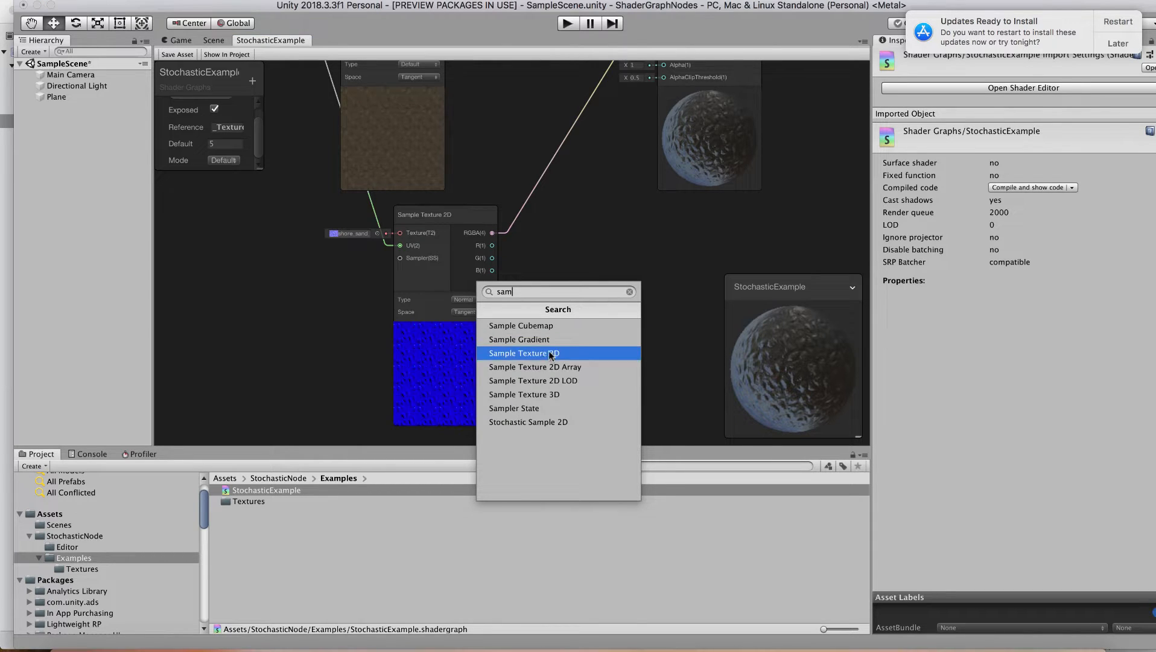
{"action": "left_click", "coordinate": [542, 353]}
{"action": "left_click_drag", "start_coordinate": [588, 320], "coordinate": [568, 229]}
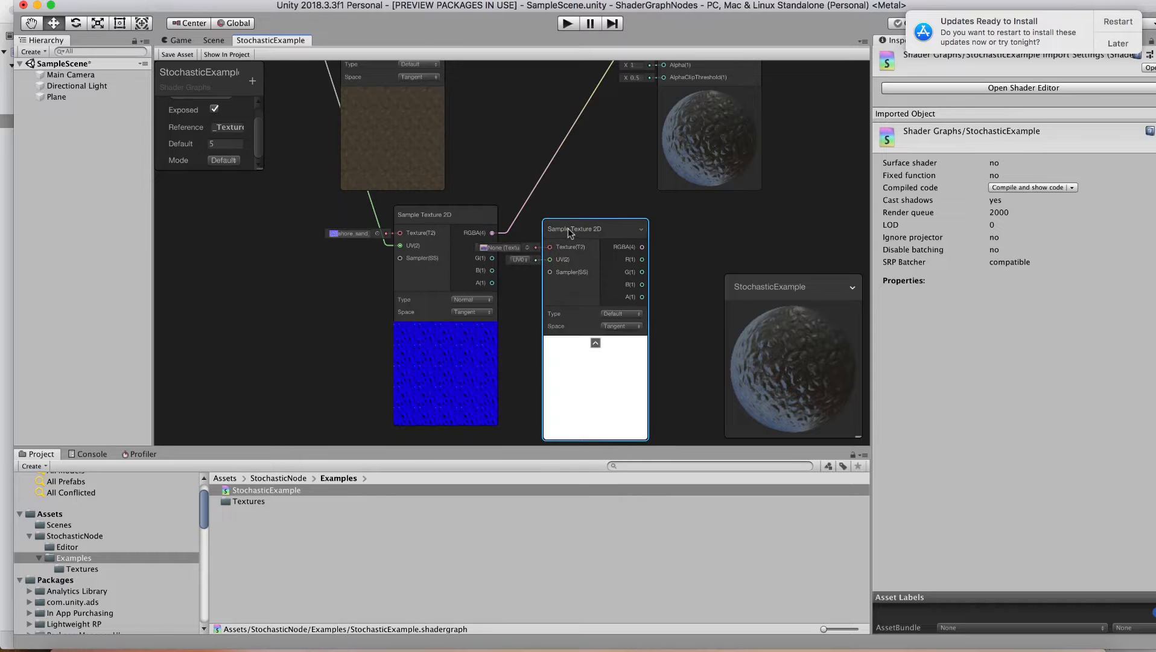
Connect the Multiply output to the third sampler's UV input and assign the black-and-white shore_sand texture to it
{"action": "left_click_drag", "start_coordinate": [304, 186], "coordinate": [423, 293], "text": "alt"}
{"action": "left_click_drag", "start_coordinate": [391, 99], "coordinate": [669, 336]}
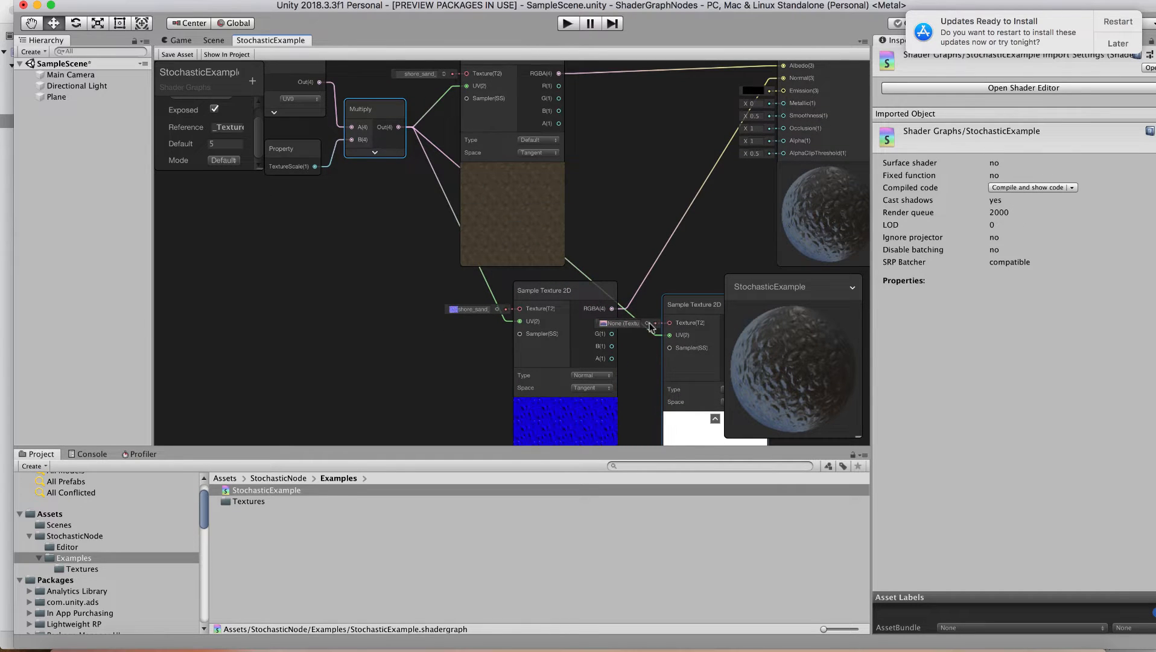
{"action": "left_click", "coordinate": [647, 323]}
{"action": "double_click", "coordinate": [195, 68]}
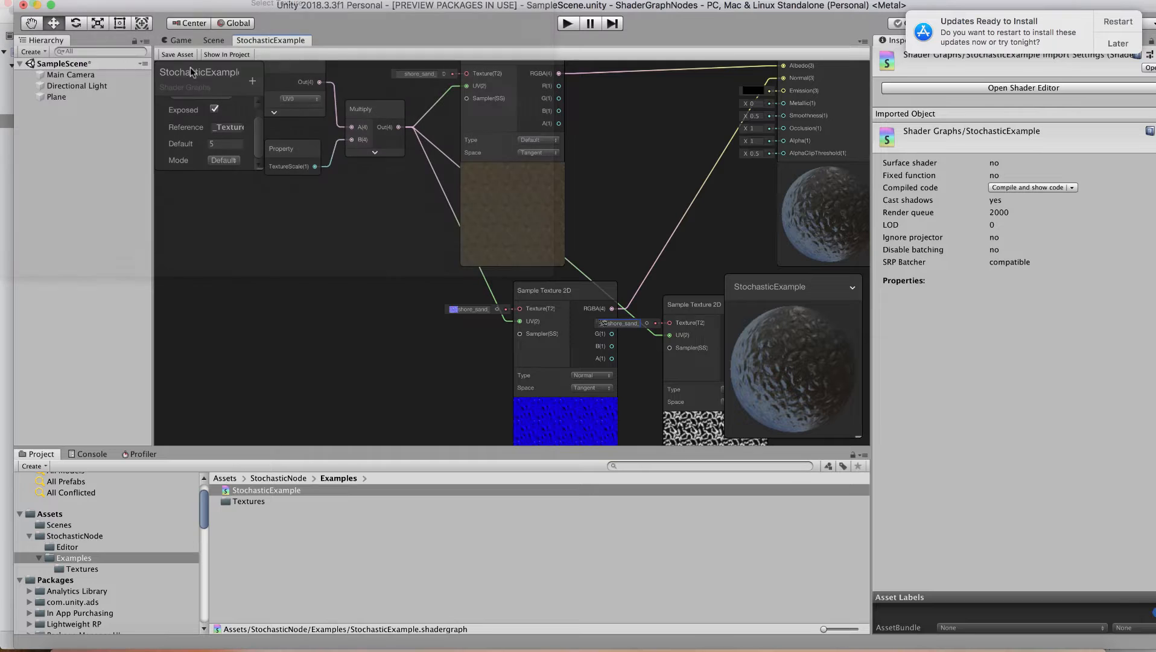
Reposition PBR Master and connect the third sampler's G output to Smoothness and its A output to Occlusion
{"action": "middle_click_drag", "start_coordinate": [710, 247], "coordinate": [484, 235]}
{"action": "left_click_drag", "start_coordinate": [611, 131], "coordinate": [724, 175]}
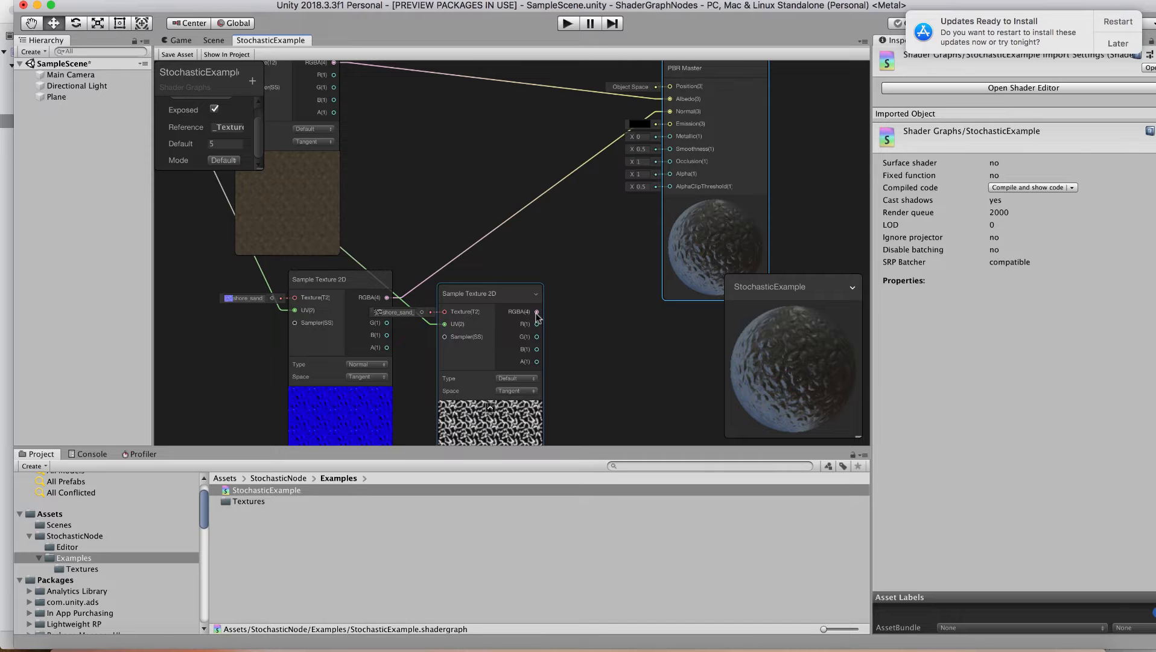
{"action": "left_click_drag", "start_coordinate": [641, 179], "coordinate": [668, 149]}
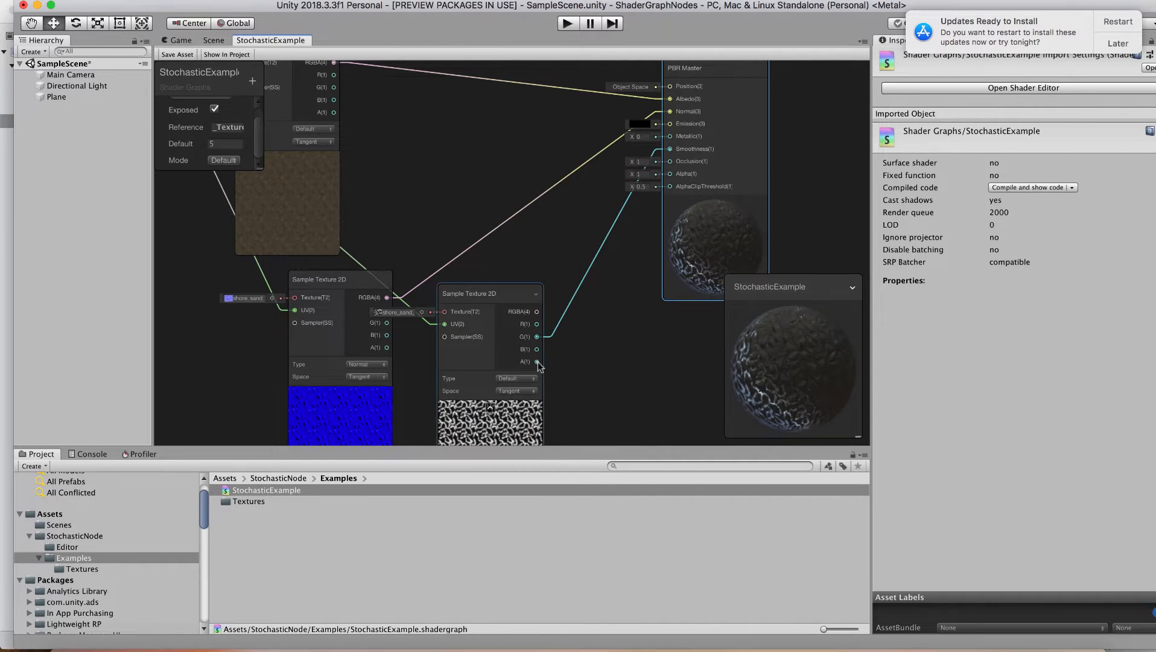
{"action": "left_click_drag", "start_coordinate": [536, 362], "coordinate": [670, 161]}
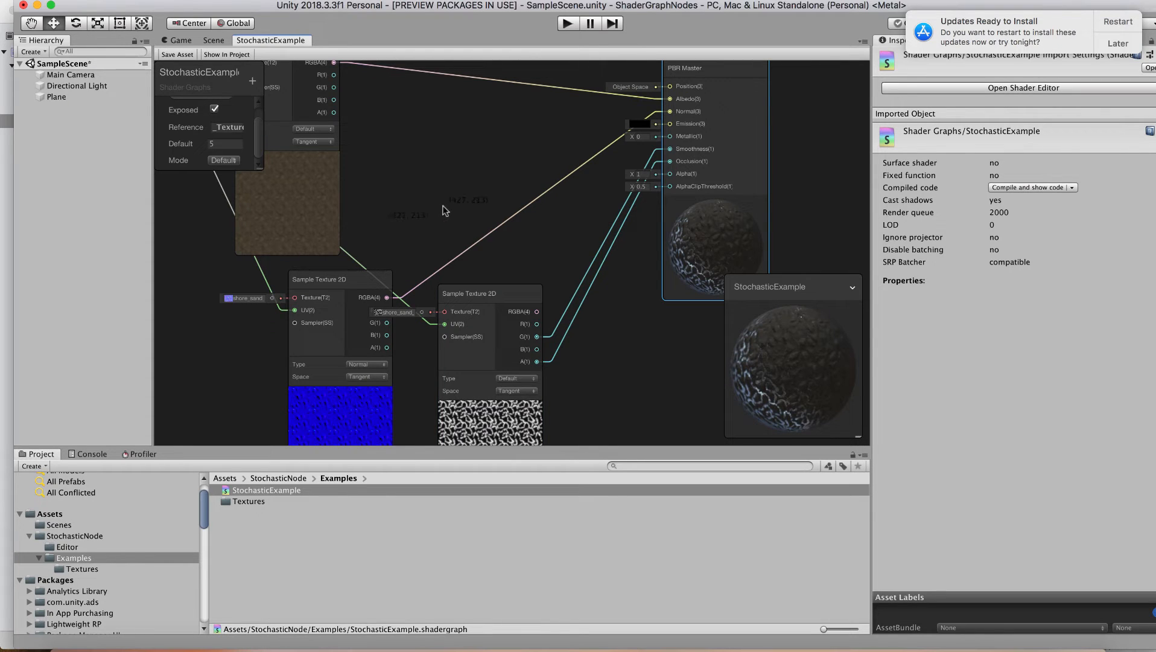
{"action": "middle_click_drag", "start_coordinate": [465, 186], "coordinate": [554, 196]}
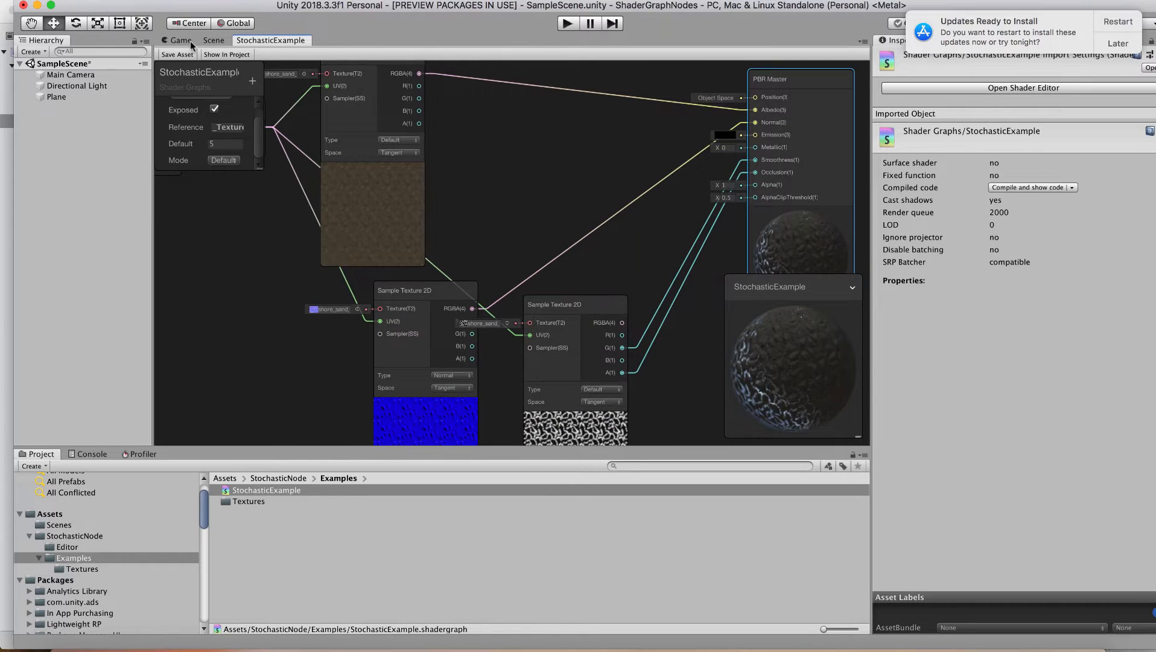
Switch to the Scene view and create a material from the StochasticExample shader graph in the Examples folder
{"action": "left_click", "coordinate": [183, 41]}
{"action": "left_click", "coordinate": [213, 42]}
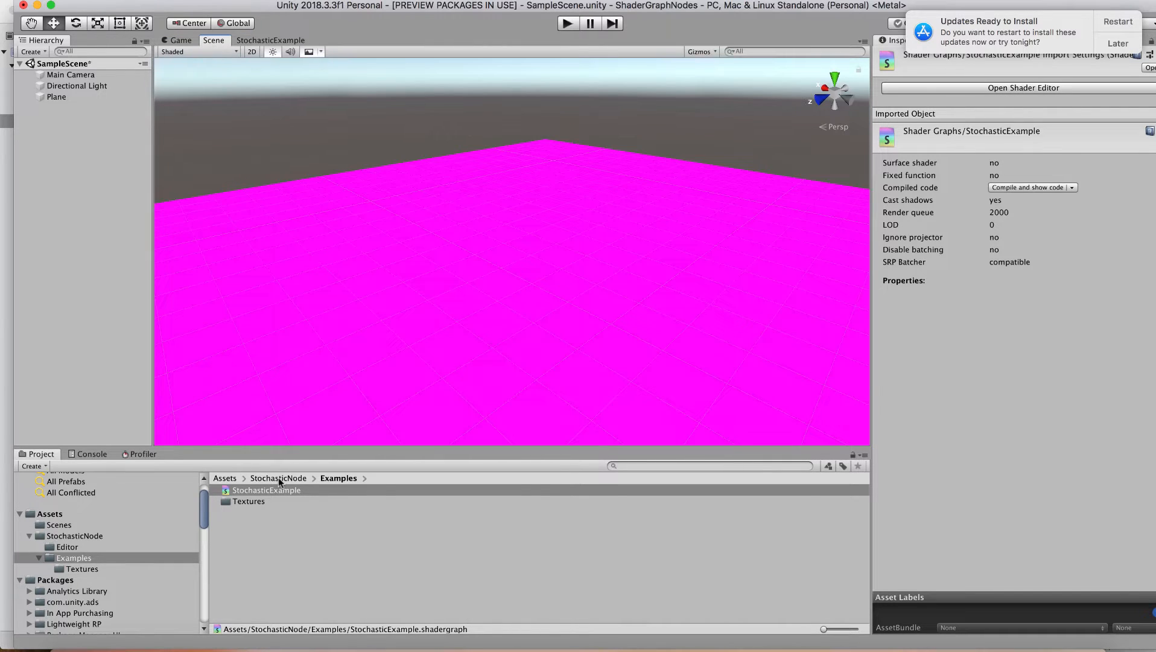
{"action": "right_click", "coordinate": [269, 492]}
{"action": "mouse_move", "coordinate": [324, 335]}
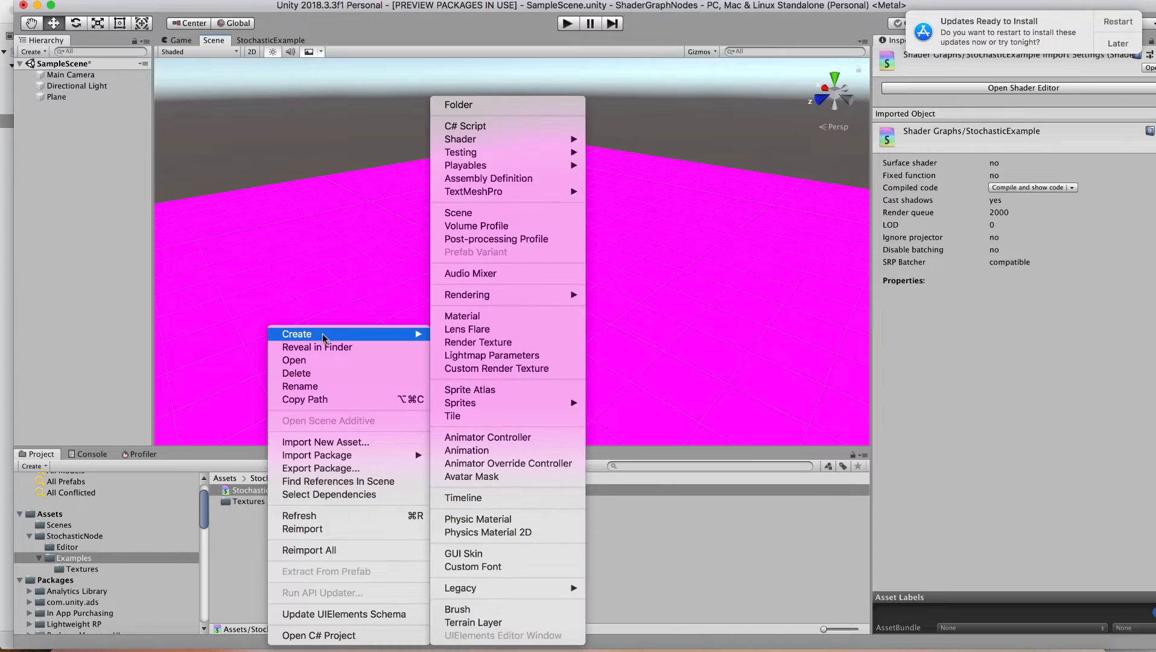
{"action": "left_click", "coordinate": [460, 317]}
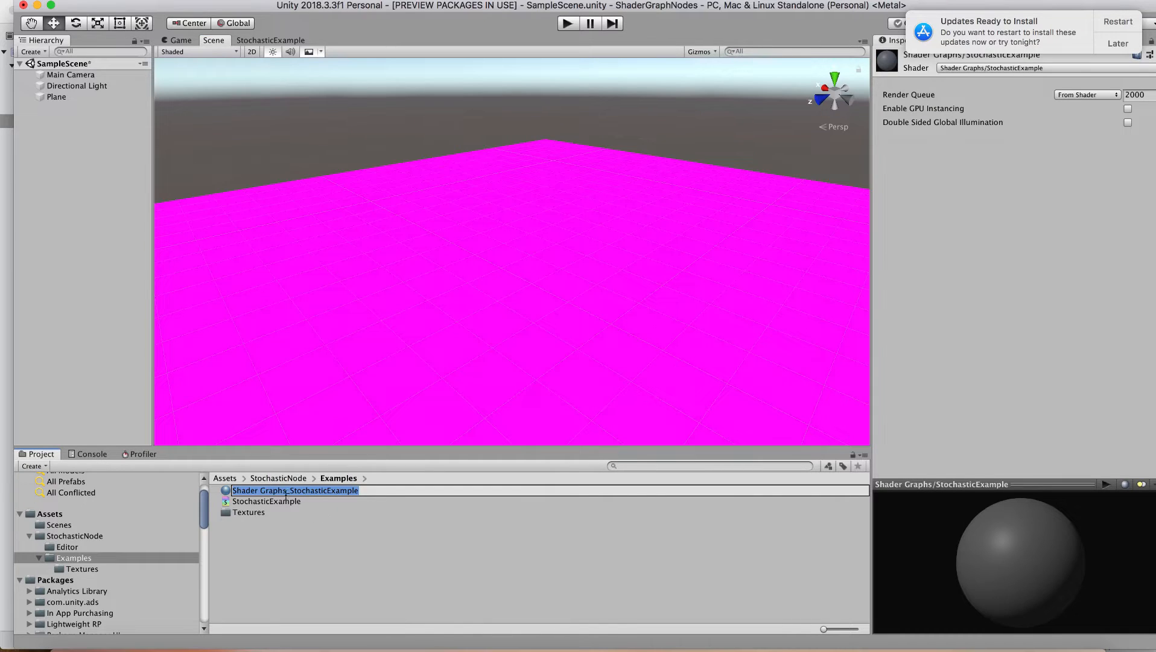
Name the new material StochasticExample
{"action": "double_click", "coordinate": [291, 490]}
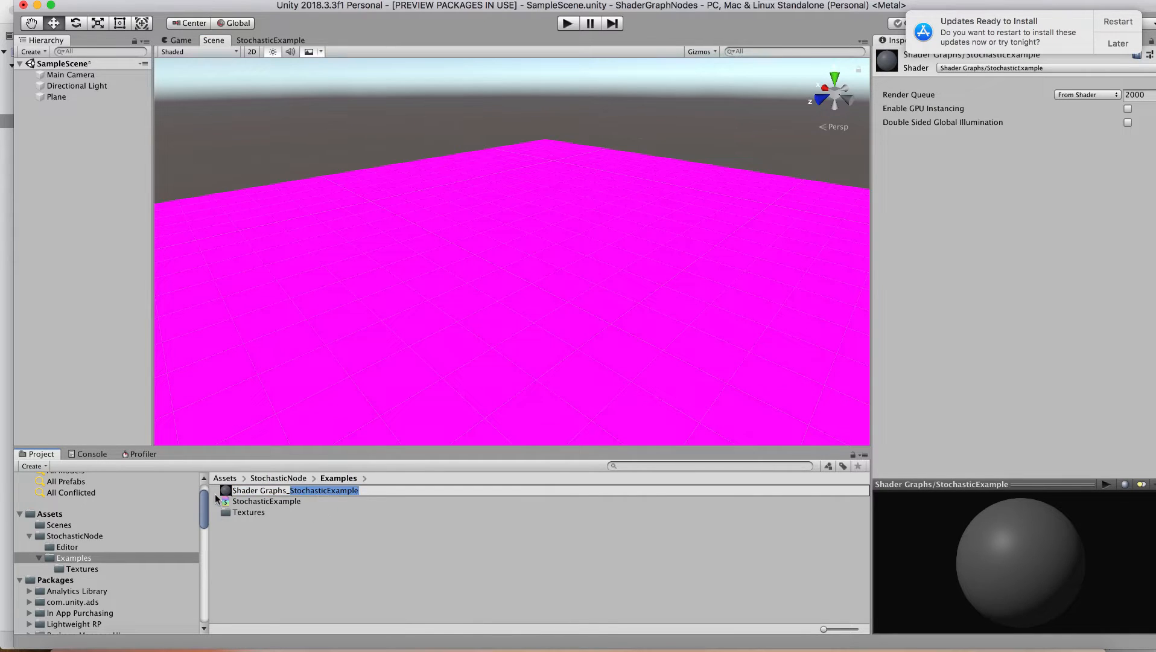
{"action": "type", "text": "S"}
{"action": "key", "text": "BackSpace"}
{"action": "key", "text": "BackSpace"}
{"action": "key", "text": "BackSpace"}
{"action": "key", "text": "BackSpace"}
{"action": "key", "text": "BackSpace"}
{"action": "key", "text": "BackSpace"}
{"action": "key", "text": "BackSpace"}
{"action": "key", "text": "BackSpace"}
{"action": "key", "text": "BackSpace"}
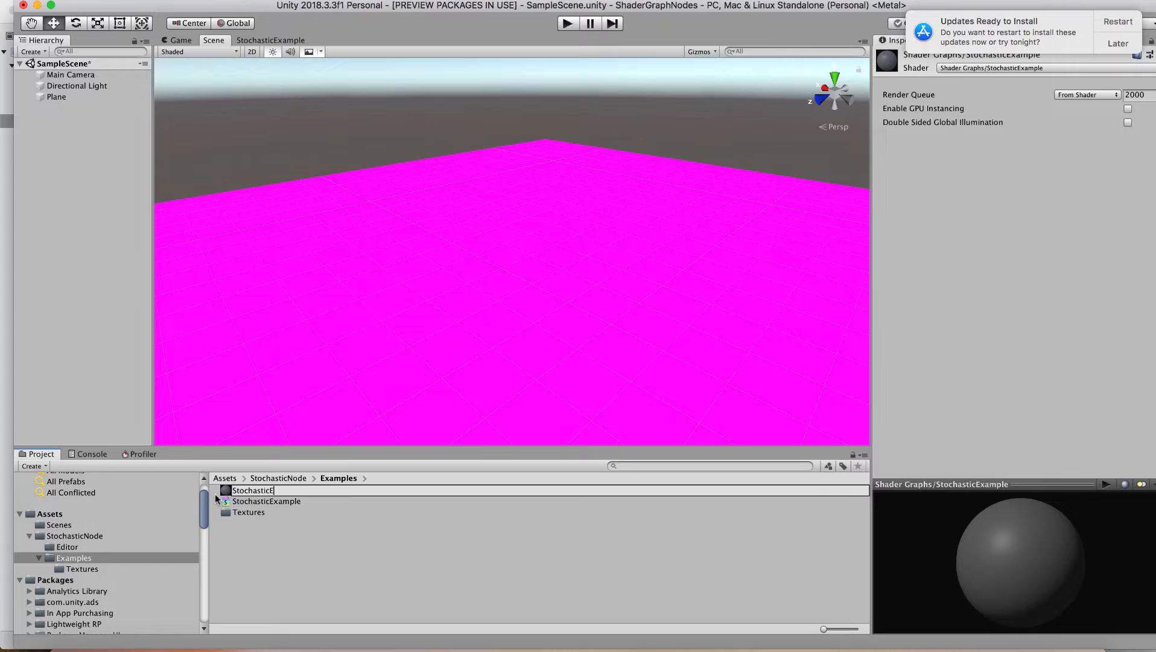
{"action": "type", "text": "tochasticExample"}
{"action": "key", "text": "Return"}
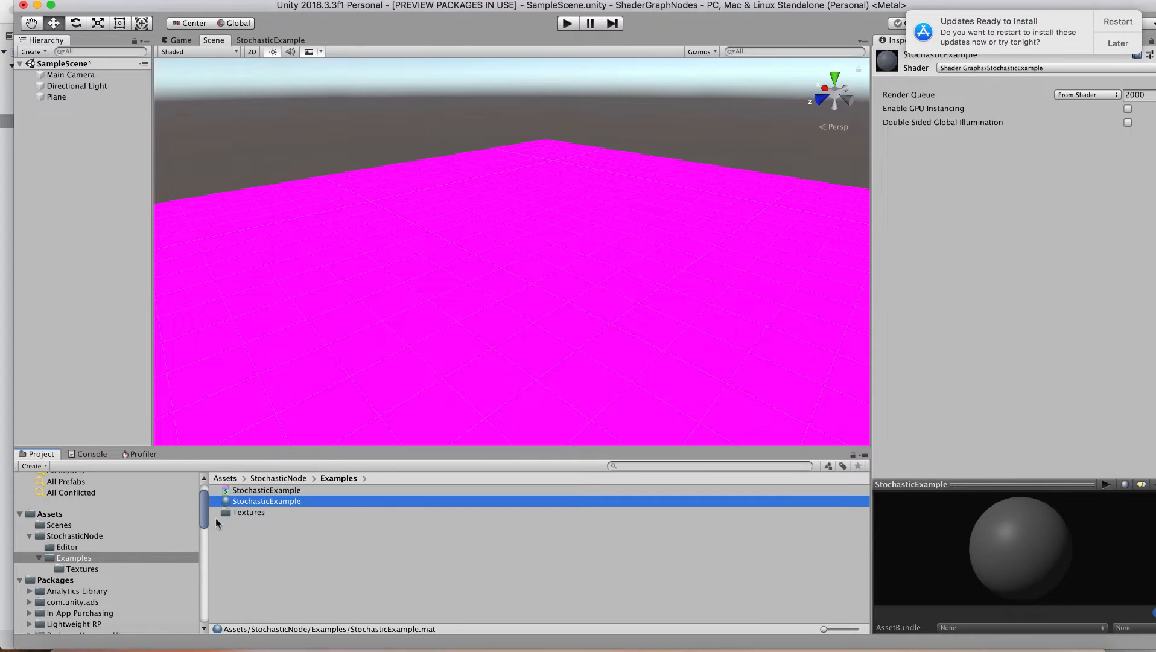
Apply the StochasticExample material to the plane in the scene and expand the material's settings on the Plane object
{"action": "left_click_drag", "start_coordinate": [251, 506], "coordinate": [362, 324]}
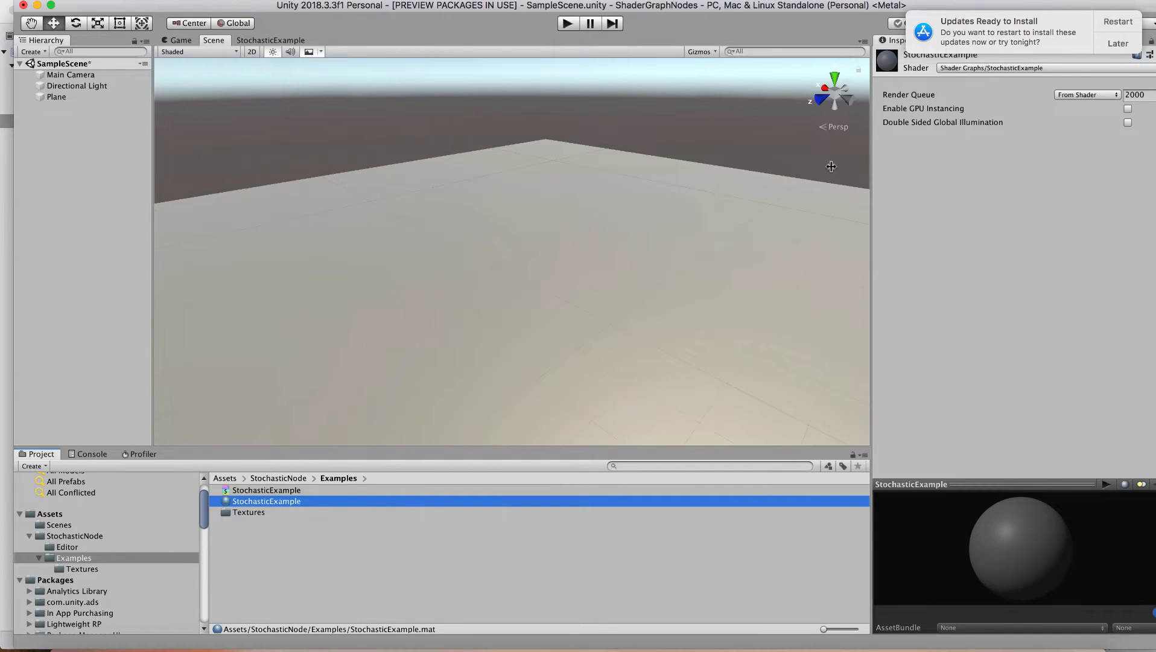
{"action": "left_click", "coordinate": [67, 97]}
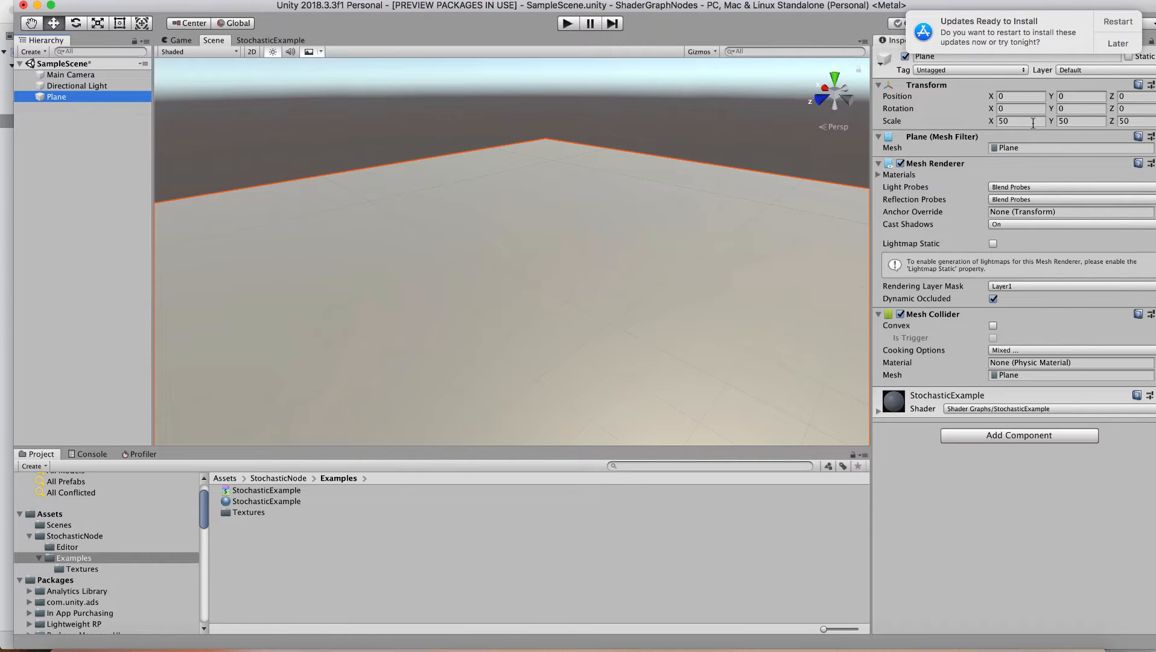
{"action": "left_click", "coordinate": [879, 411]}
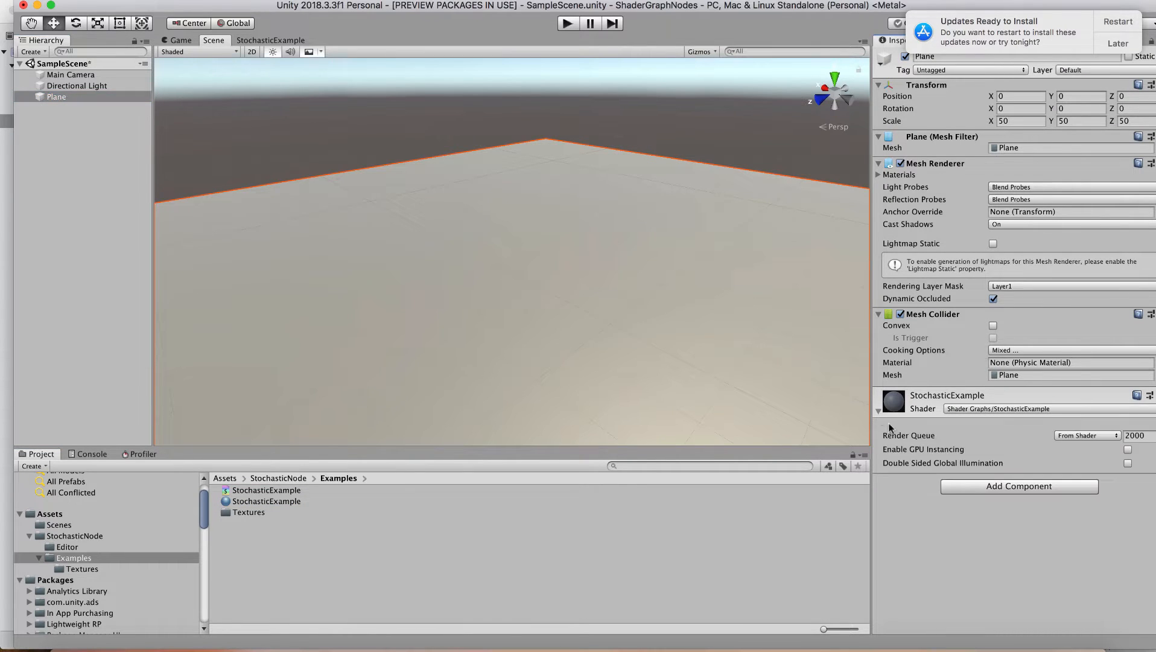
Return to the StochasticExample shader graph and save the asset
{"action": "left_click", "coordinate": [259, 490]}
{"action": "left_click", "coordinate": [264, 40]}
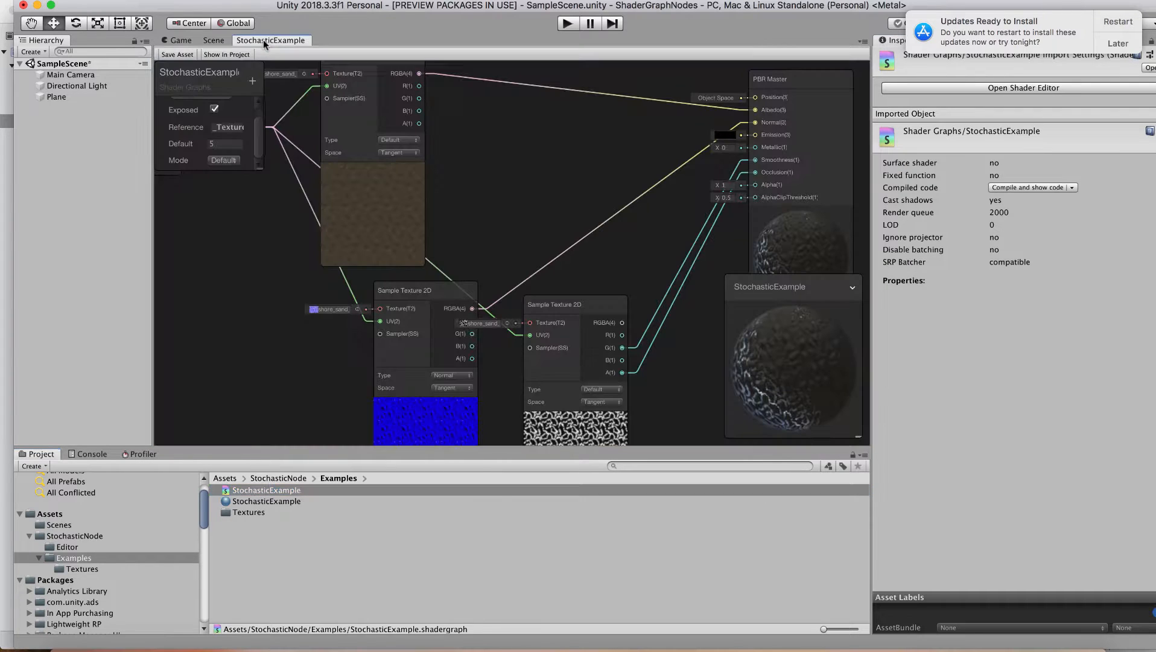
{"action": "left_click", "coordinate": [174, 55]}
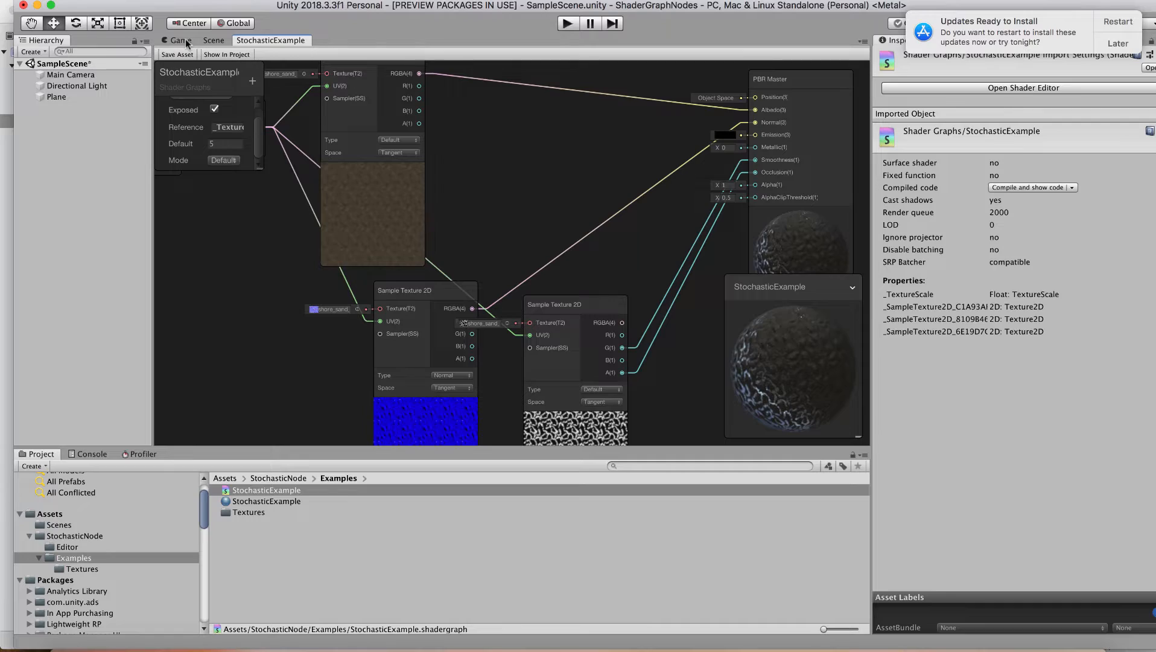
Switch to the Scene view and examine the shore sand texture's tiling across the plane from several angles
{"action": "left_click", "coordinate": [181, 39]}
{"action": "left_click", "coordinate": [208, 41]}
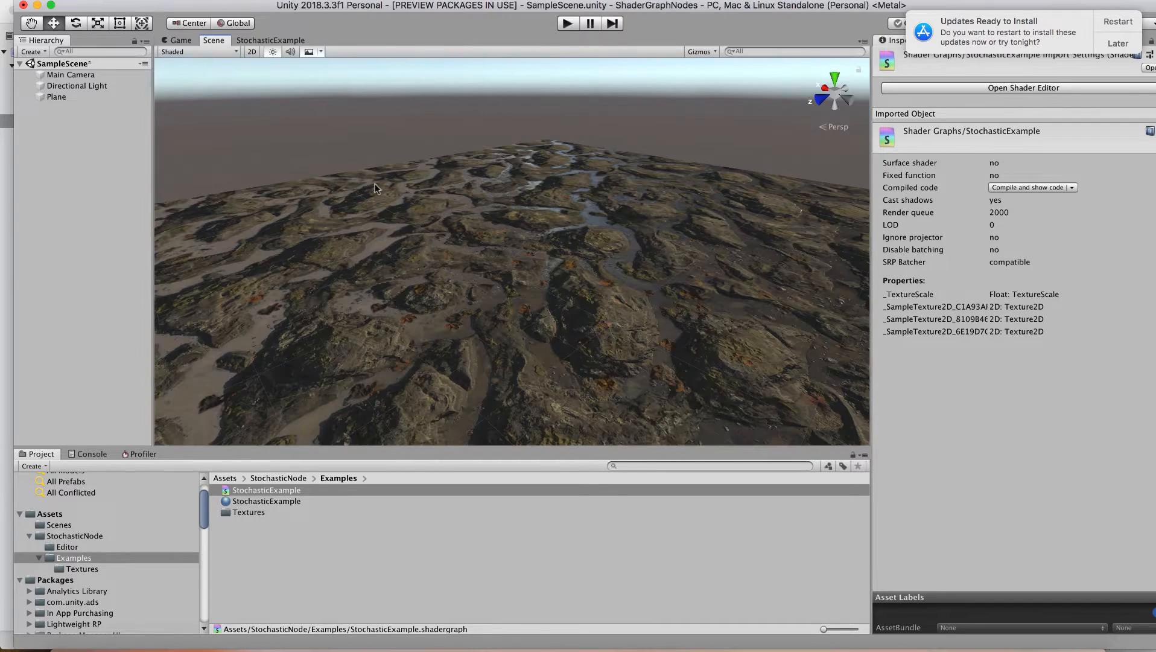
{"action": "key", "text": "w"}
{"action": "right_click_drag", "start_coordinate": [389, 230], "coordinate": [287, 287]}
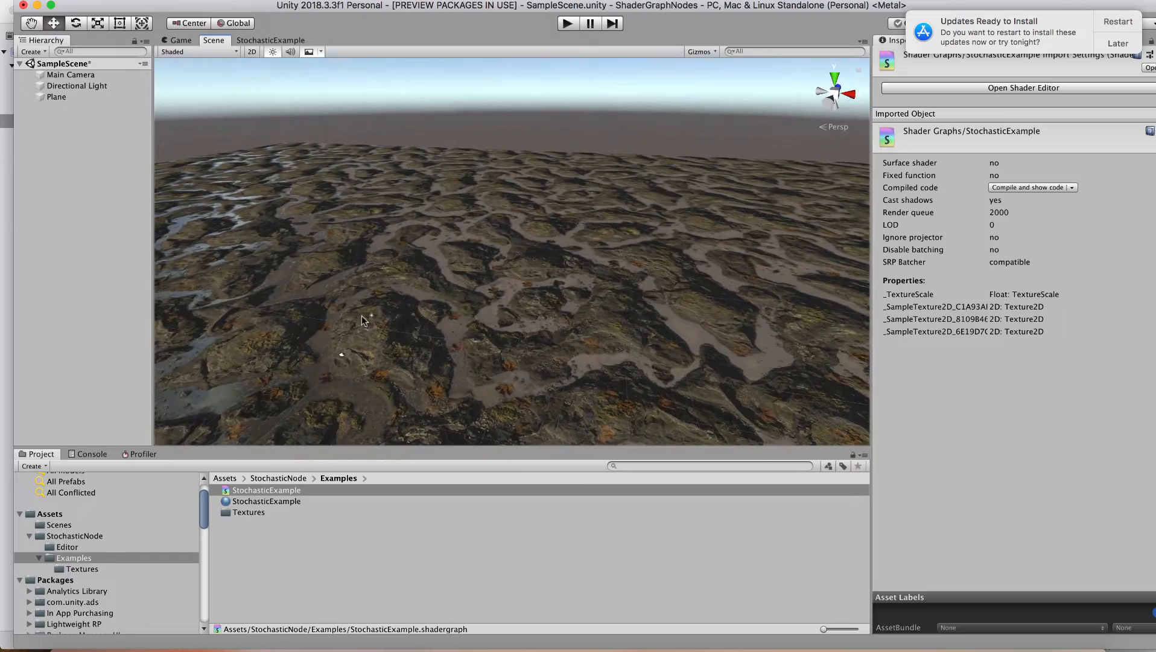
{"action": "right_click_drag", "start_coordinate": [362, 315], "coordinate": [426, 392]}
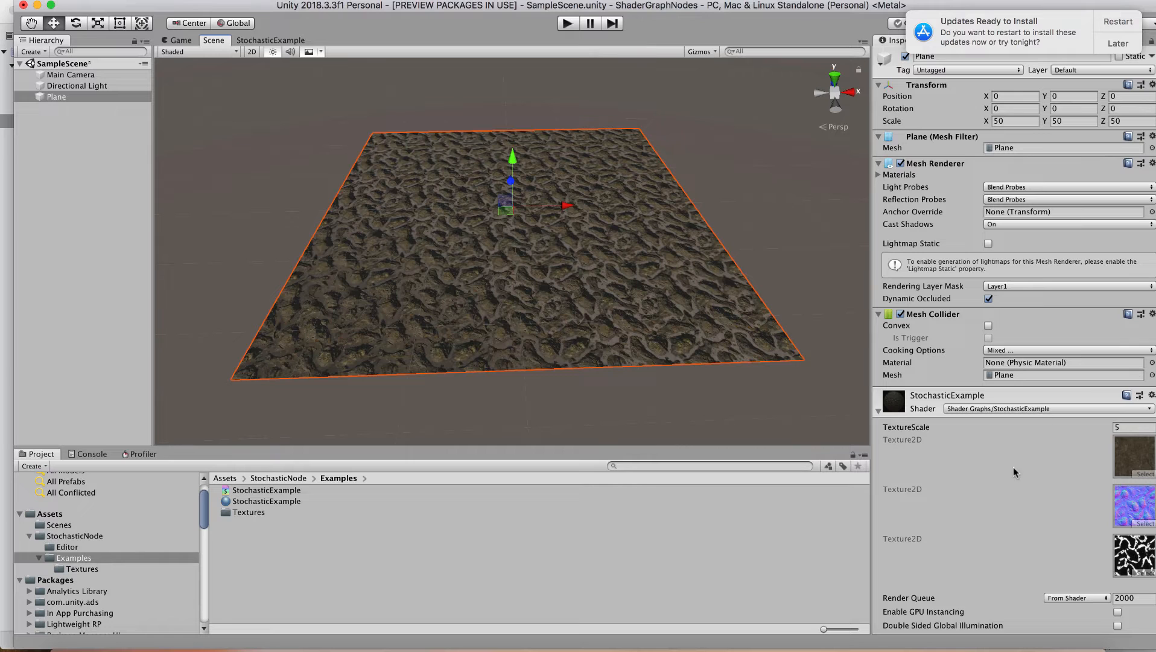
Try TextureScale values of 10 and 1 on the plane's StochasticExample material, restore it to 5, and inspect the repetition on the plane
{"action": "left_click", "coordinate": [1131, 428]}
{"action": "type", "text": "10"}
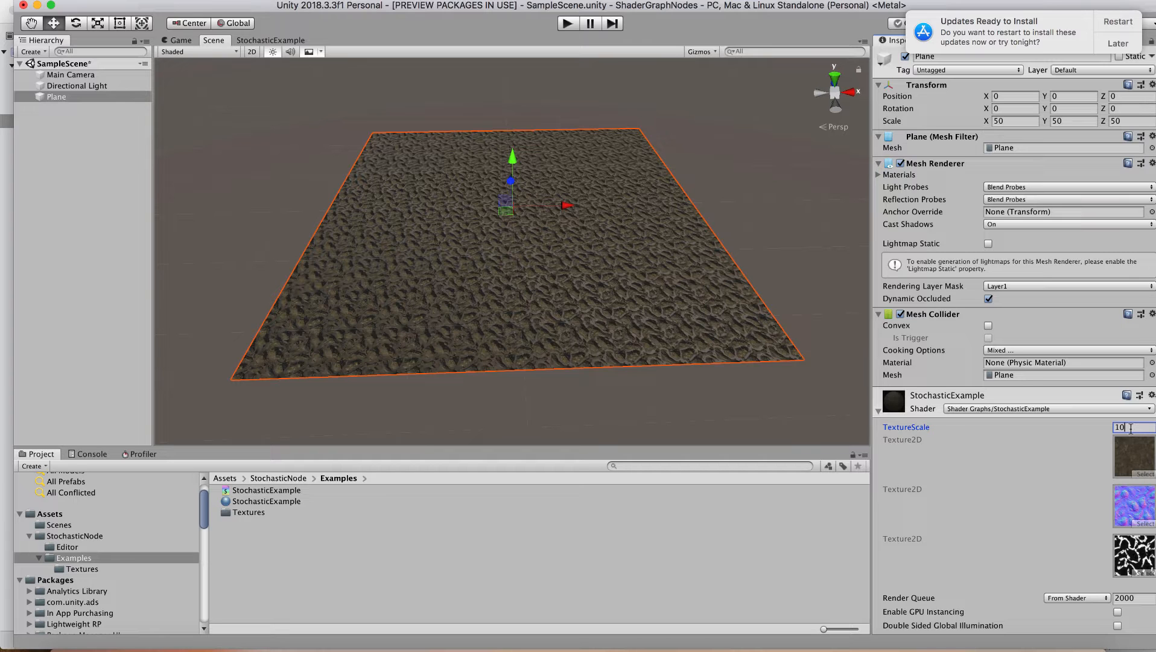
{"action": "key", "text": "BackSpace"}
{"action": "key", "text": "BackSpace"}
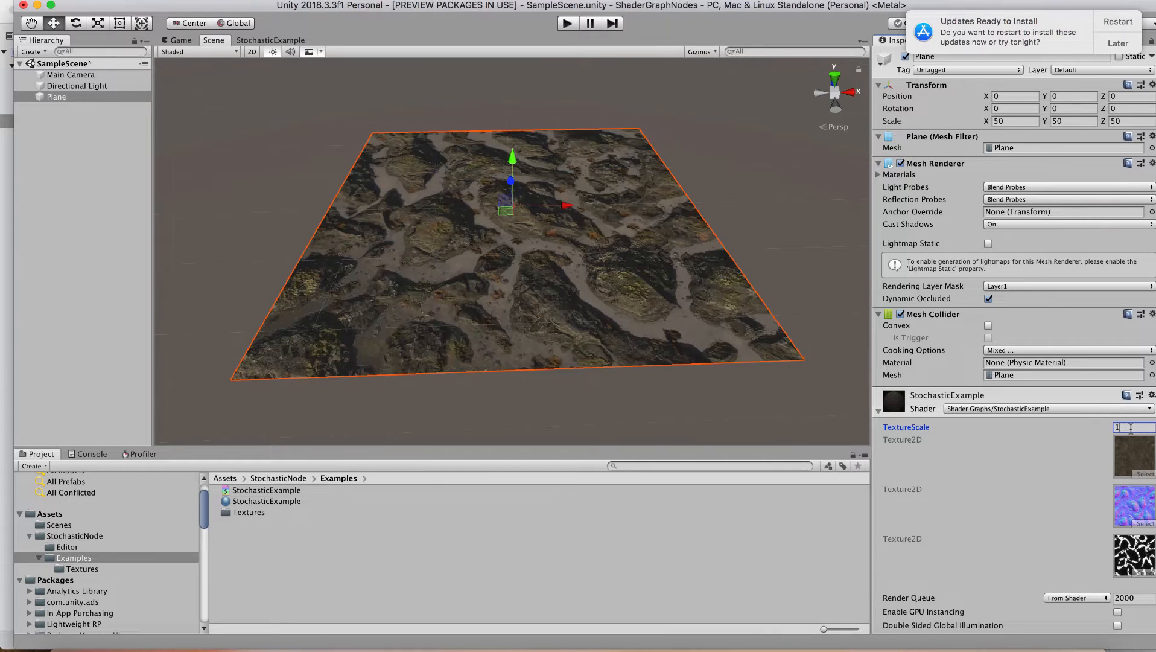
{"action": "type", "text": "5"}
{"action": "left_click_drag", "start_coordinate": [530, 298], "coordinate": [700, 308], "text": "alt"}
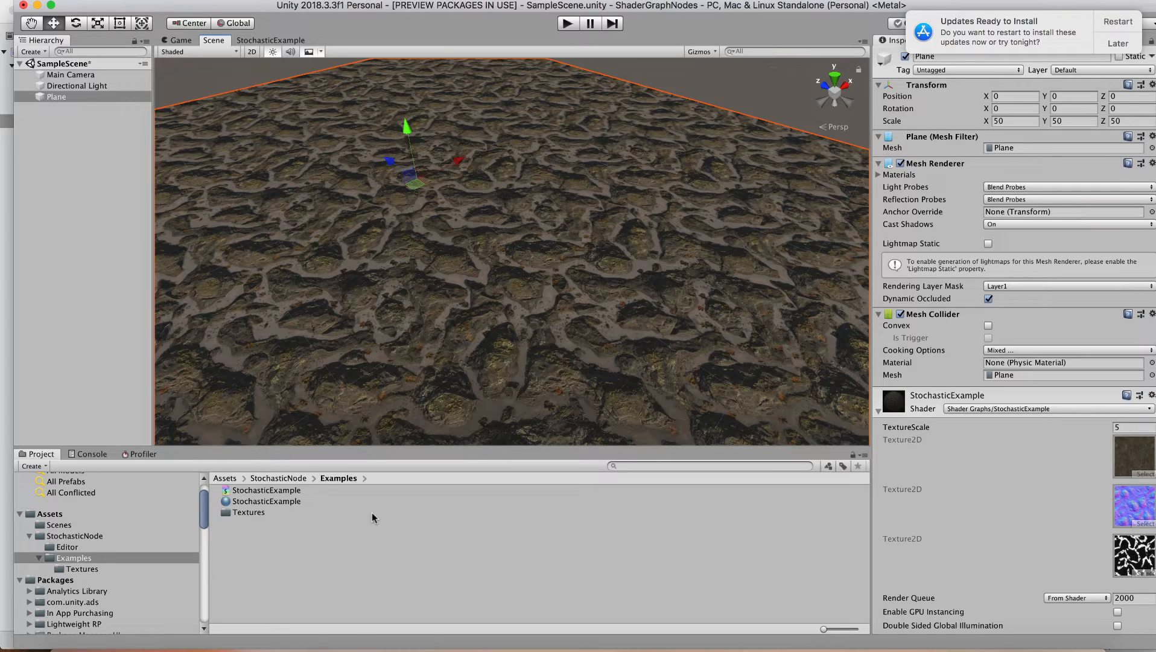
{"action": "left_click_drag", "start_coordinate": [386, 309], "coordinate": [368, 242], "text": "alt"}
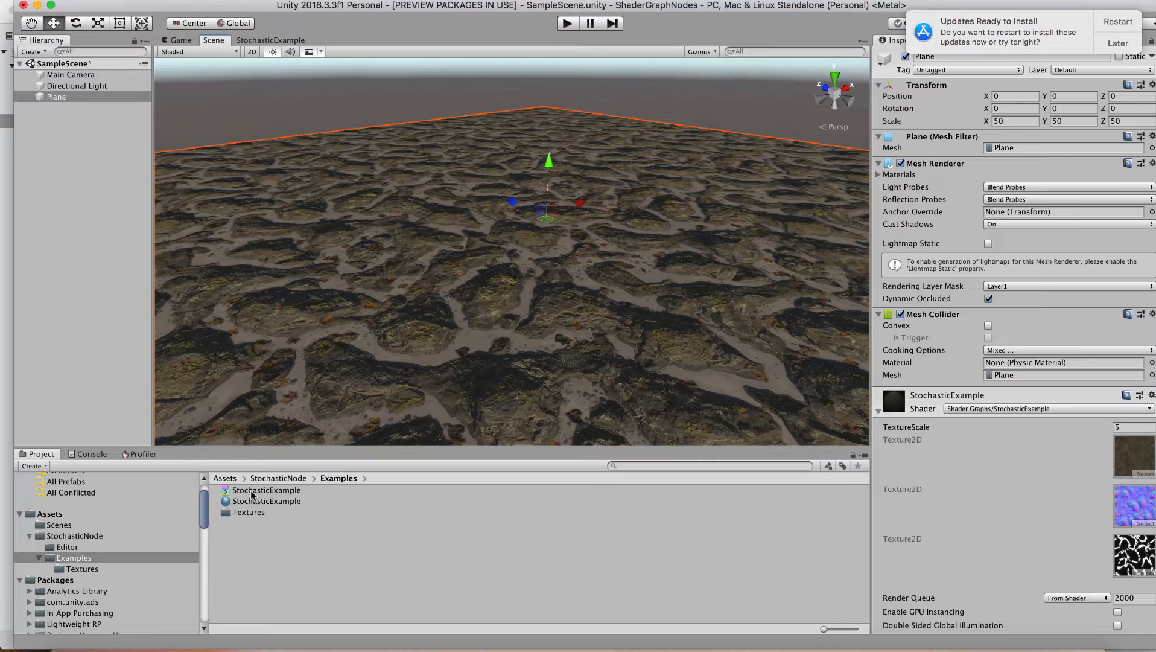
{"action": "mouse_move", "coordinate": [533, 265]}
{"action": "left_mouse_down", "text": "alt"}
{"action": "mouse_move", "coordinate": [494, 270]}
{"action": "mouse_move", "coordinate": [523, 282]}
{"action": "left_mouse_up", "text": "alt"}
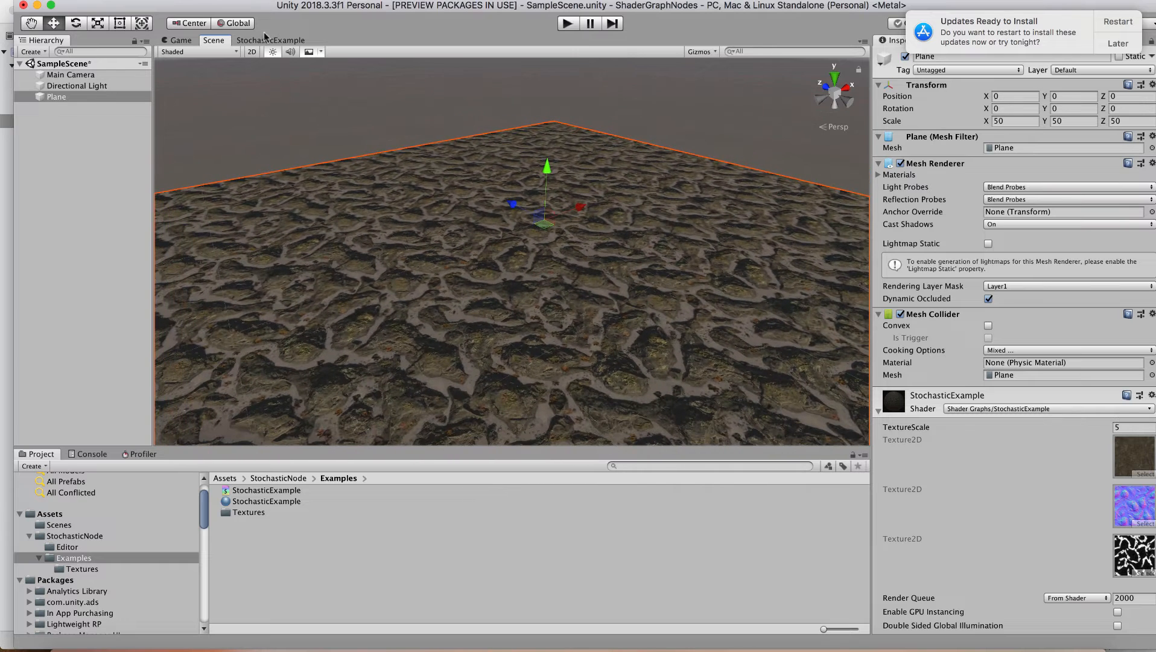
Return to the StochasticExample shader graph and delete its three Sample Texture 2D nodes
{"action": "left_click", "coordinate": [242, 42]}
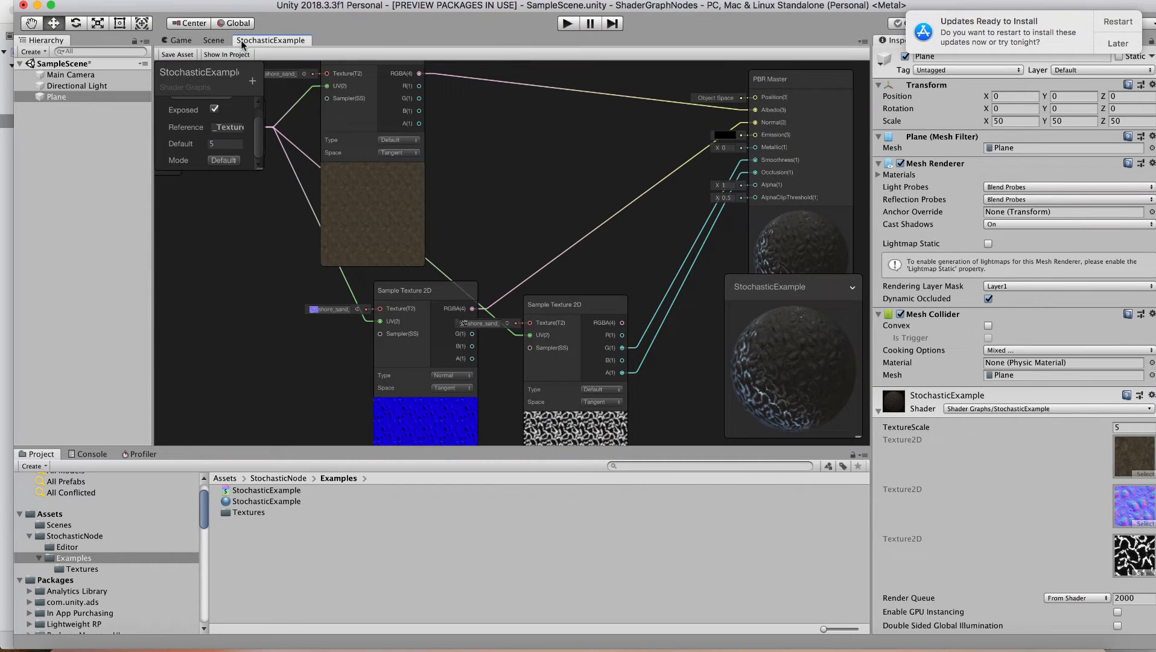
{"action": "right_click", "coordinate": [387, 209]}
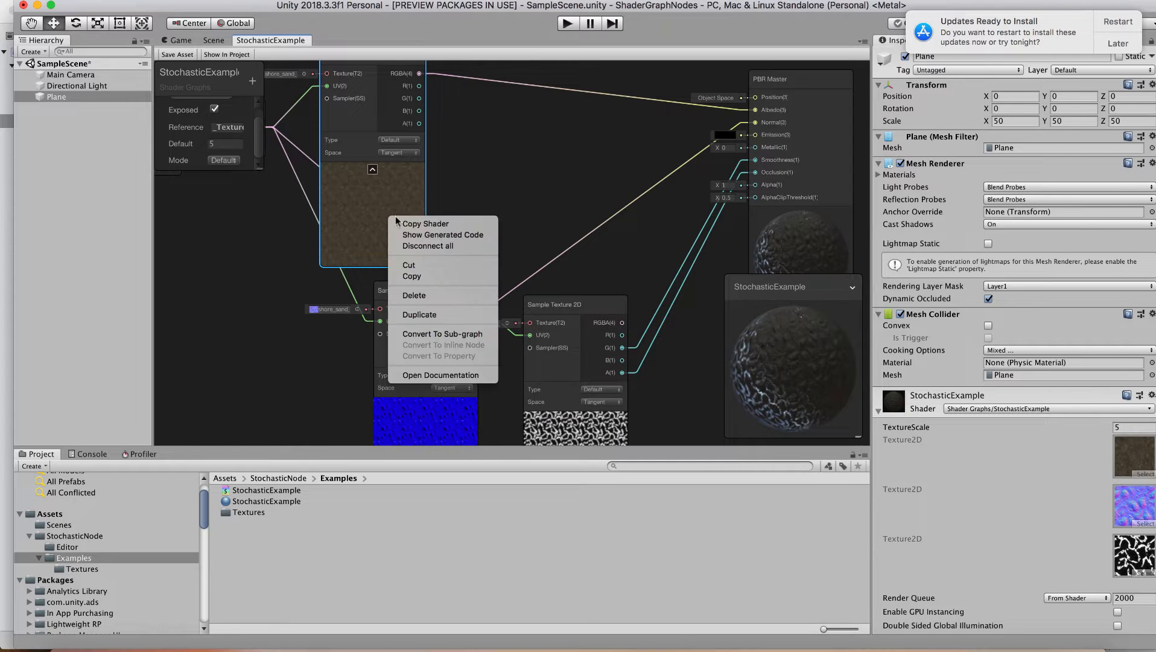
{"action": "left_click", "coordinate": [413, 294]}
{"action": "right_click", "coordinate": [413, 294]}
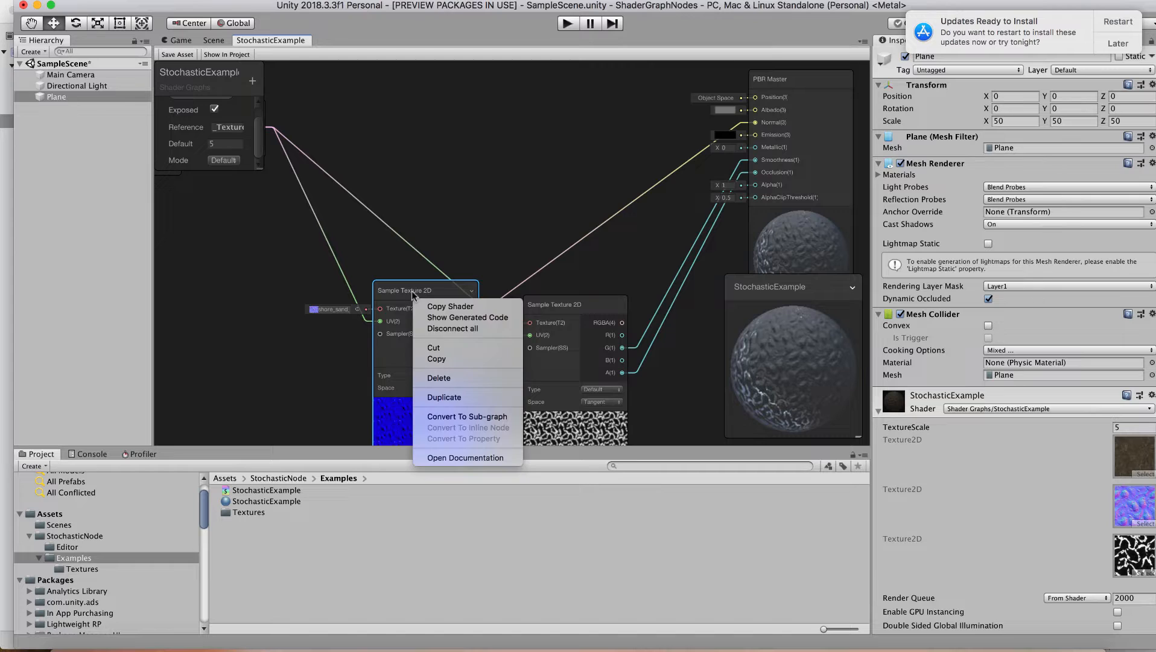
{"action": "left_click", "coordinate": [440, 378]}
{"action": "right_click", "coordinate": [552, 312]}
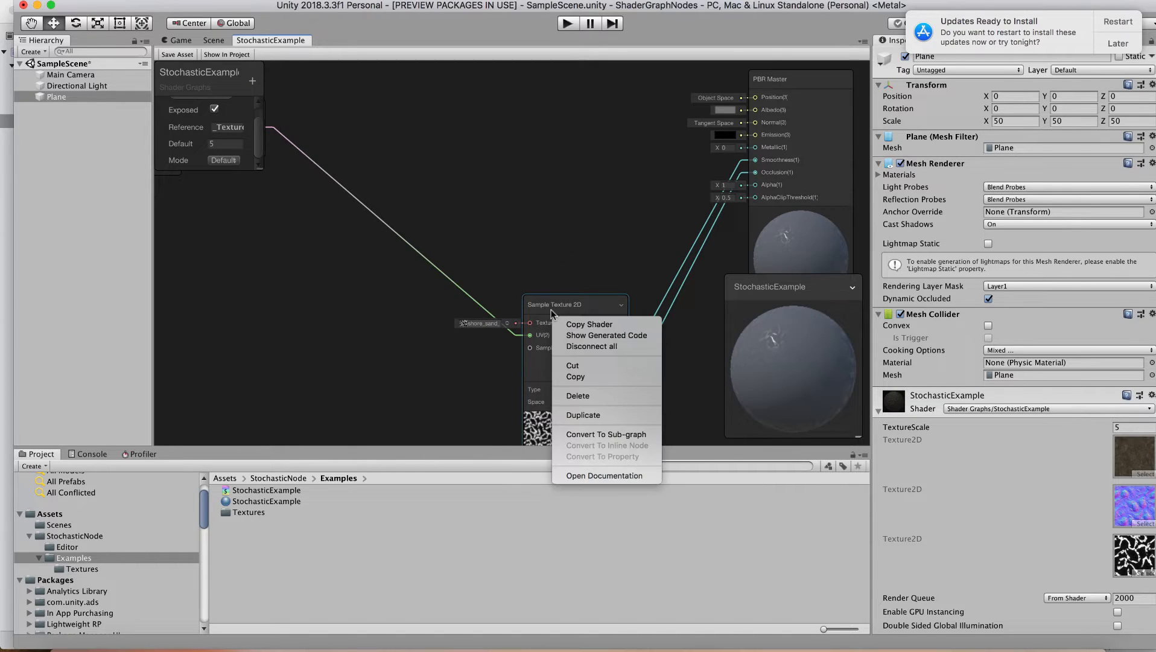
{"action": "left_click", "coordinate": [578, 396]}
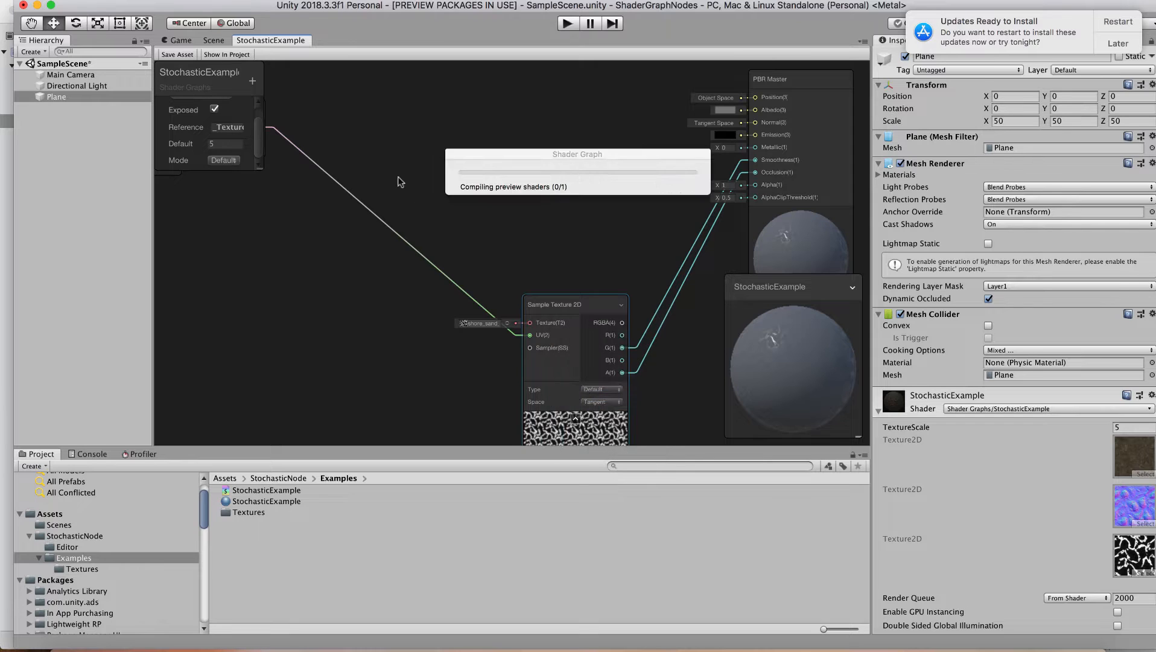
Add a Stochastic Sample 2D node between the Multiply and PBR Master nodes and assign it the shore sand albedo texture
{"action": "right_click", "coordinate": [361, 163]}
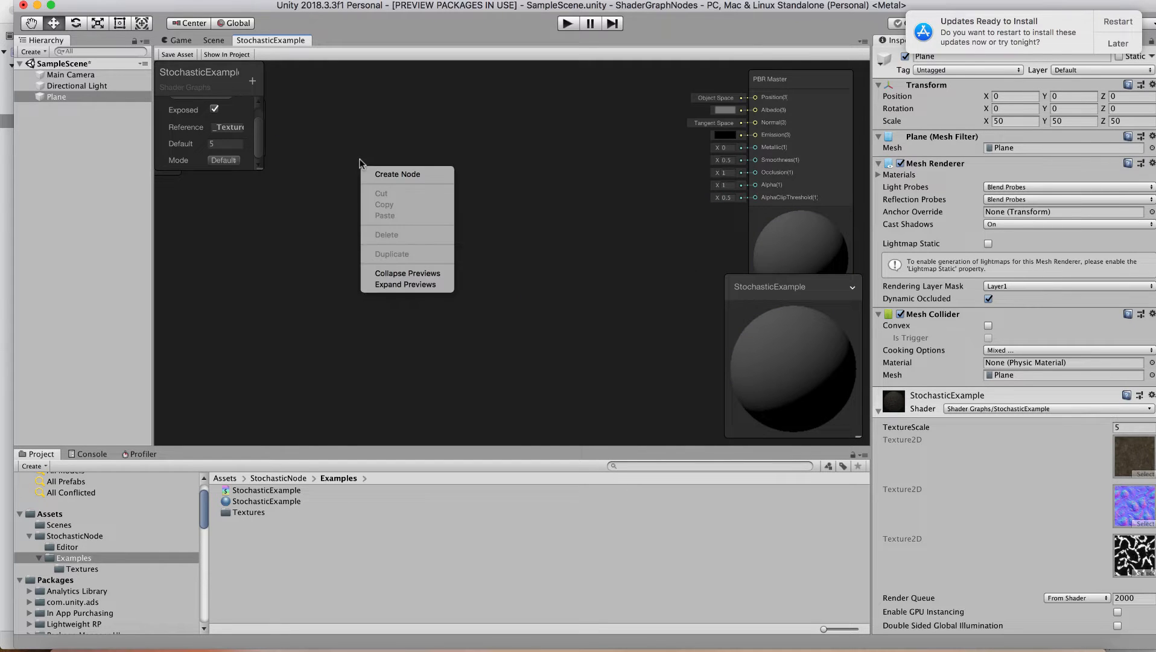
{"action": "left_click", "coordinate": [382, 174]}
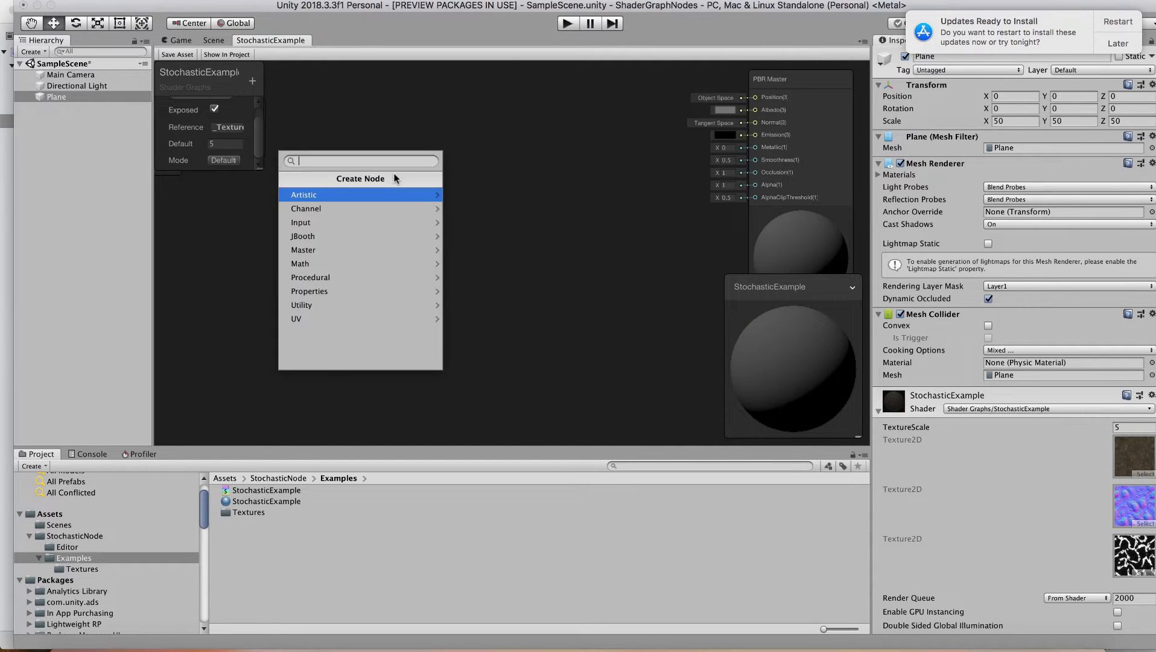
{"action": "type", "text": "st"}
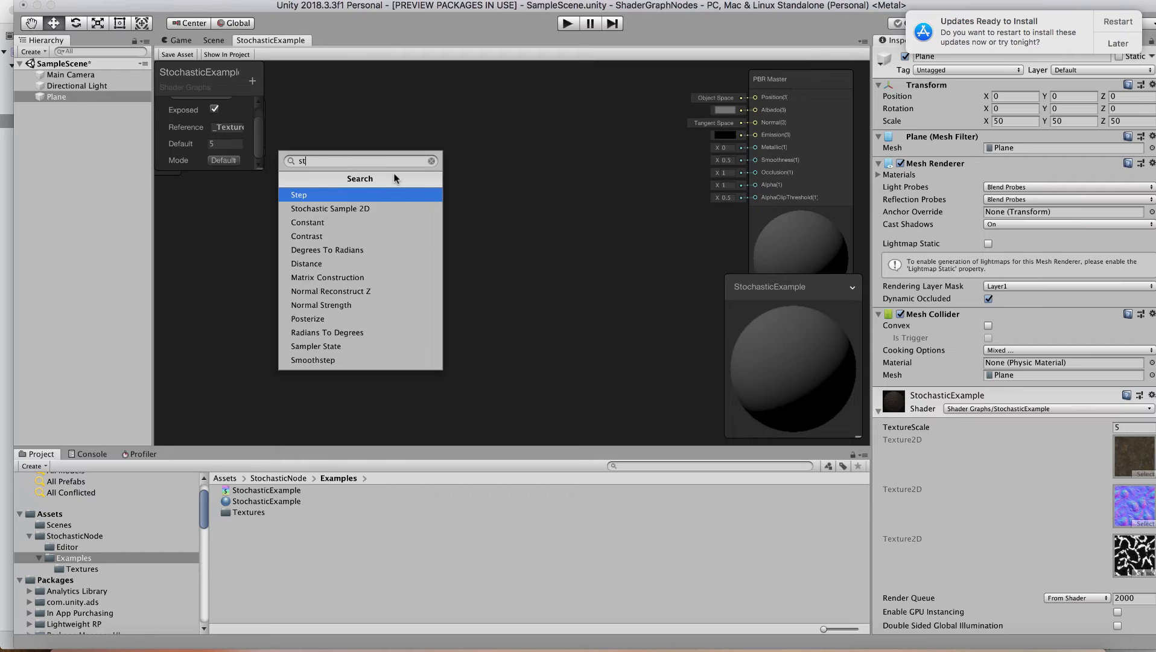
{"action": "left_click", "coordinate": [373, 209]}
{"action": "left_click_drag", "start_coordinate": [414, 189], "coordinate": [484, 157]}
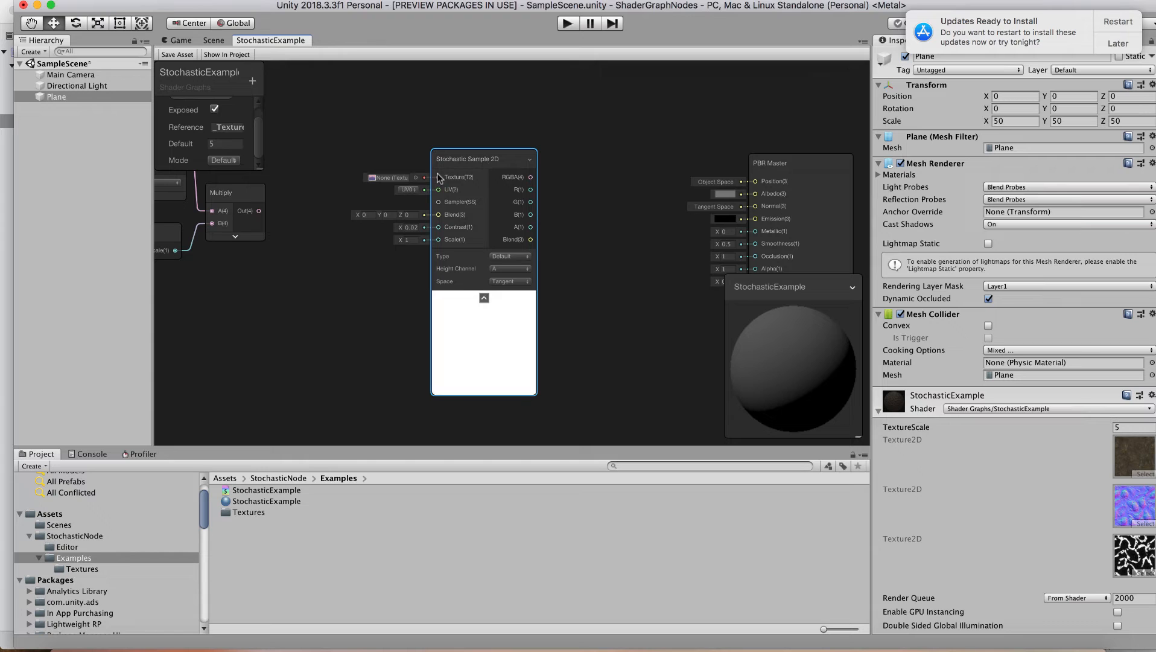
{"action": "left_click", "coordinate": [416, 177]}
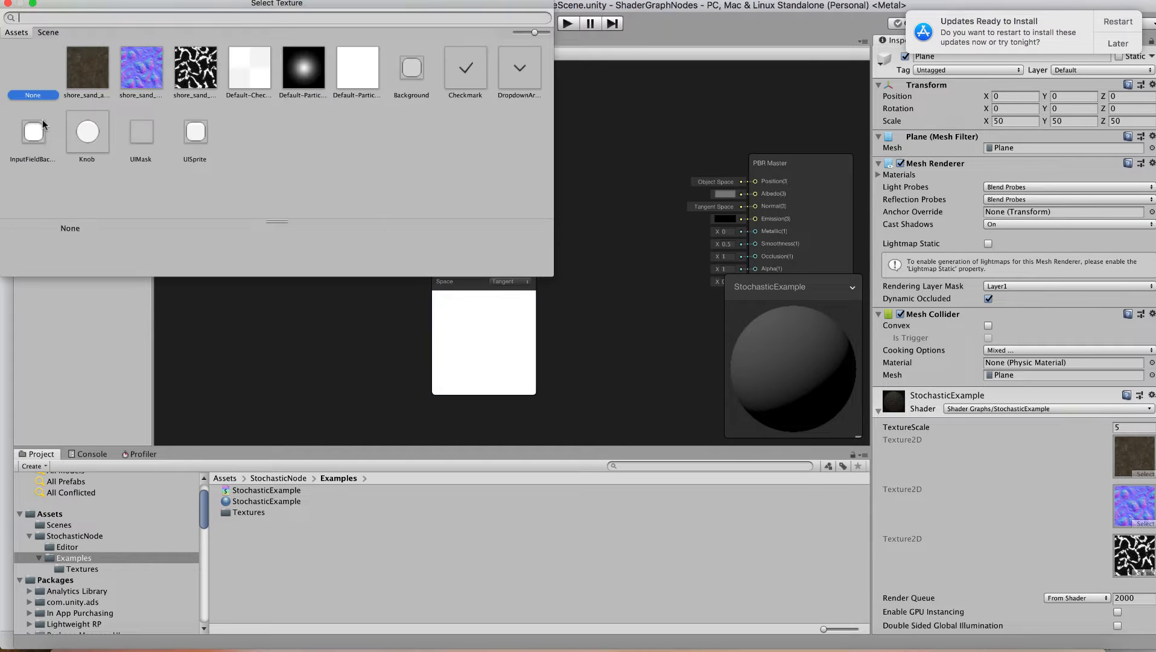
{"action": "double_click", "coordinate": [87, 68]}
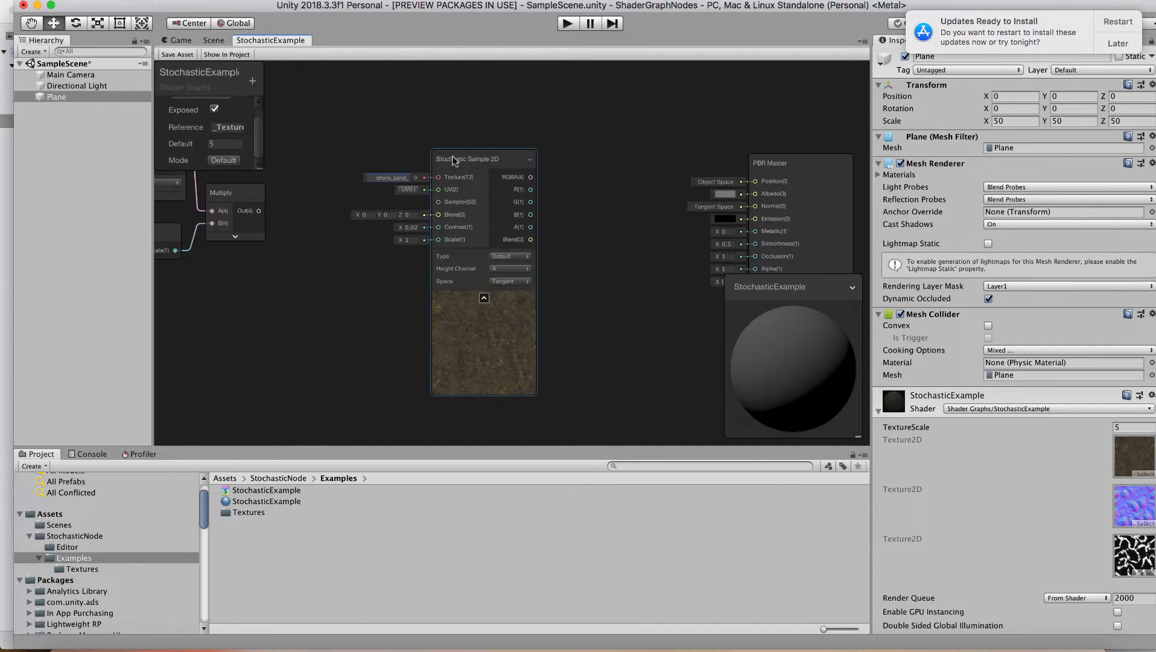
Connect the Multiply output to the Stochastic Sample 2D node's UV input and its RGBA output to Albedo on the PBR Master
{"action": "right_click", "coordinate": [357, 137]}
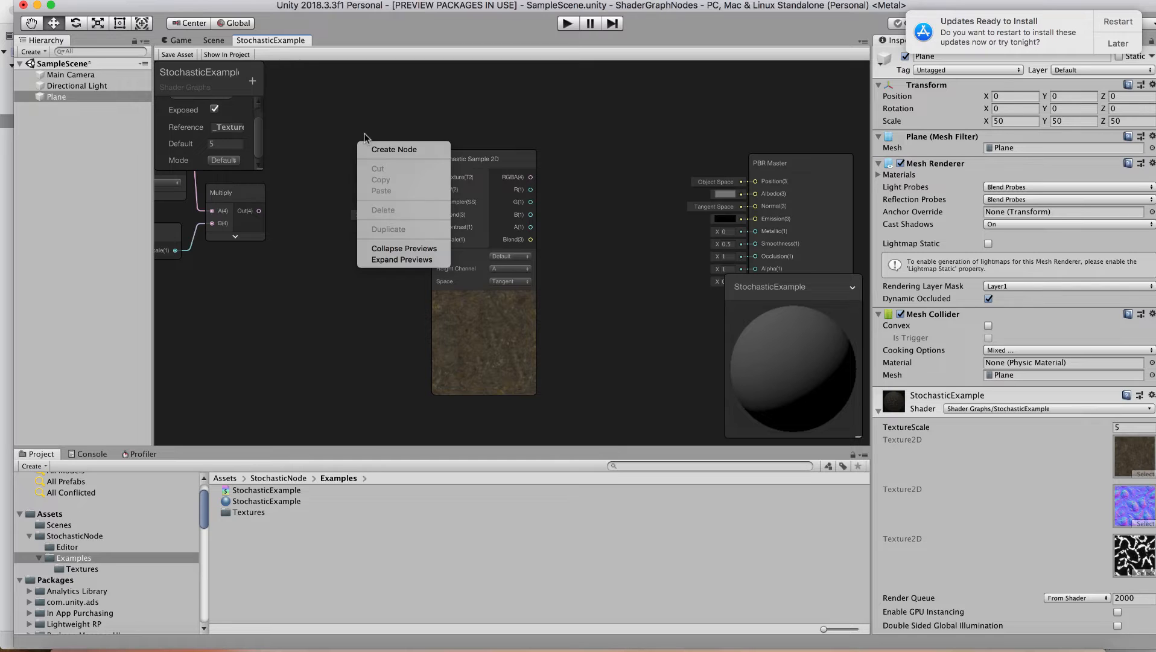
{"action": "left_click", "coordinate": [364, 133]}
{"action": "left_click_drag", "start_coordinate": [366, 132], "coordinate": [441, 132], "text": "alt"}
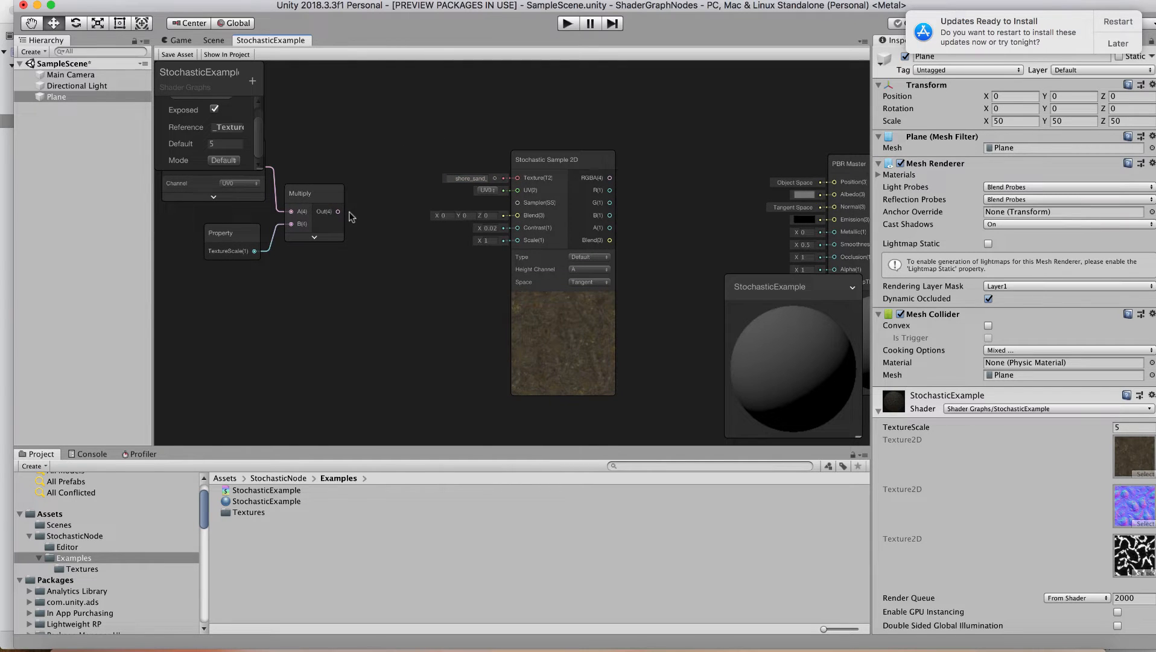
{"action": "left_click_drag", "start_coordinate": [338, 211], "coordinate": [516, 190]}
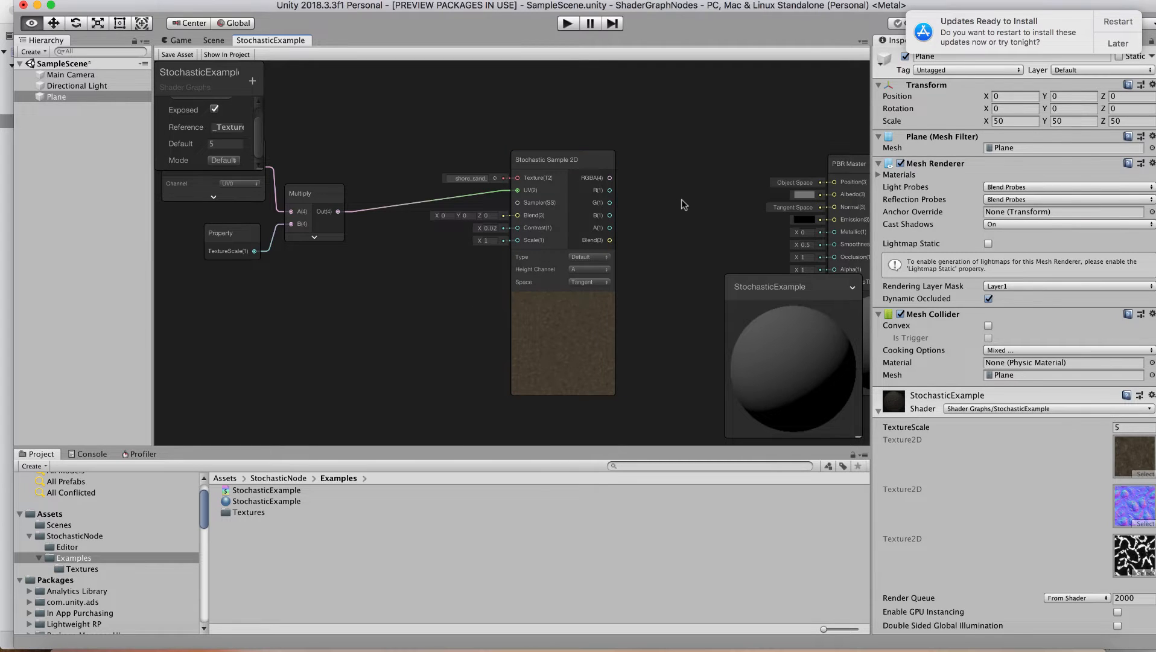
{"action": "left_click_drag", "start_coordinate": [686, 199], "coordinate": [757, 196]}
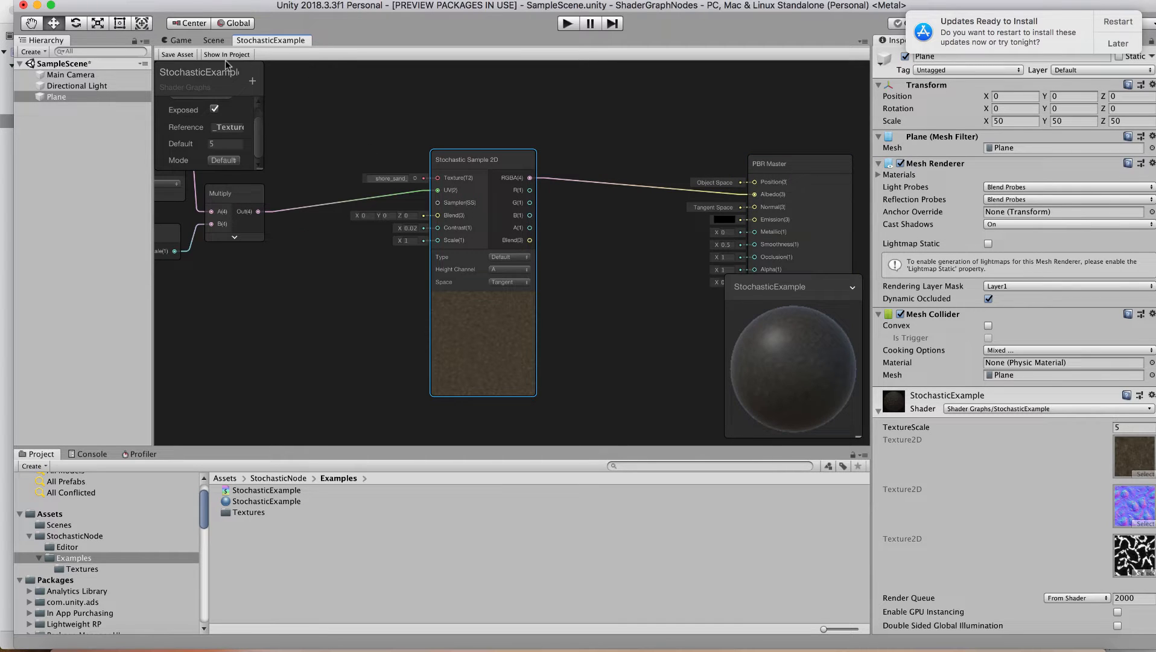
Save the shader graph asset and view the stochastic albedo on the plane in the Scene view
{"action": "left_click", "coordinate": [181, 55]}
{"action": "left_click", "coordinate": [179, 41]}
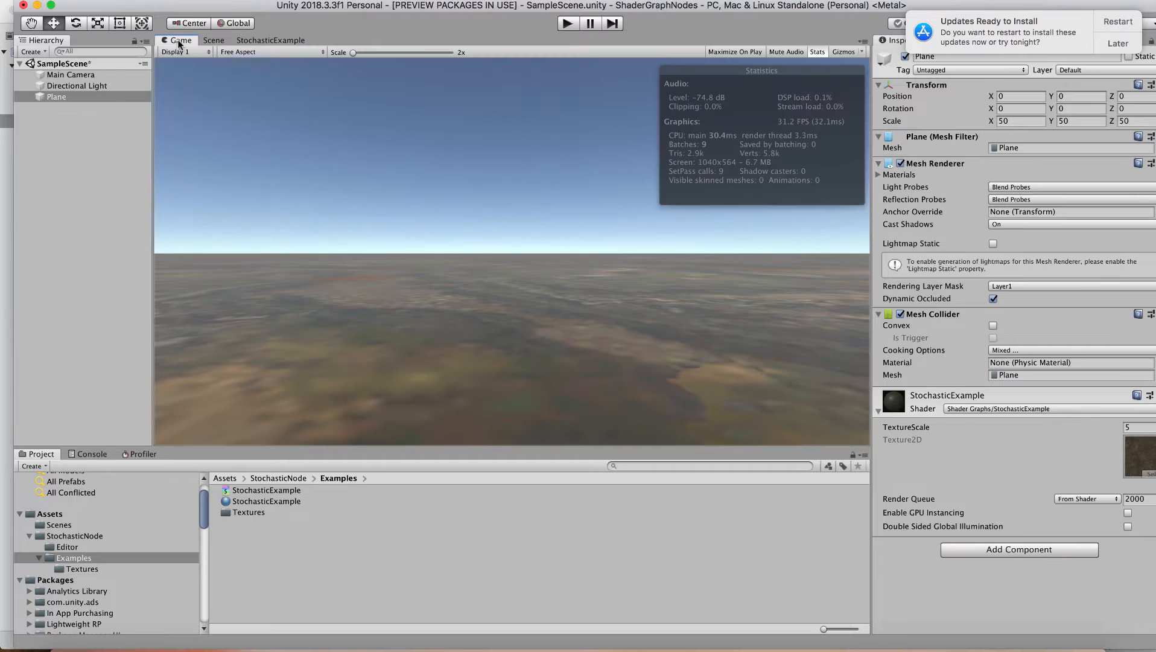
{"action": "left_click", "coordinate": [213, 40]}
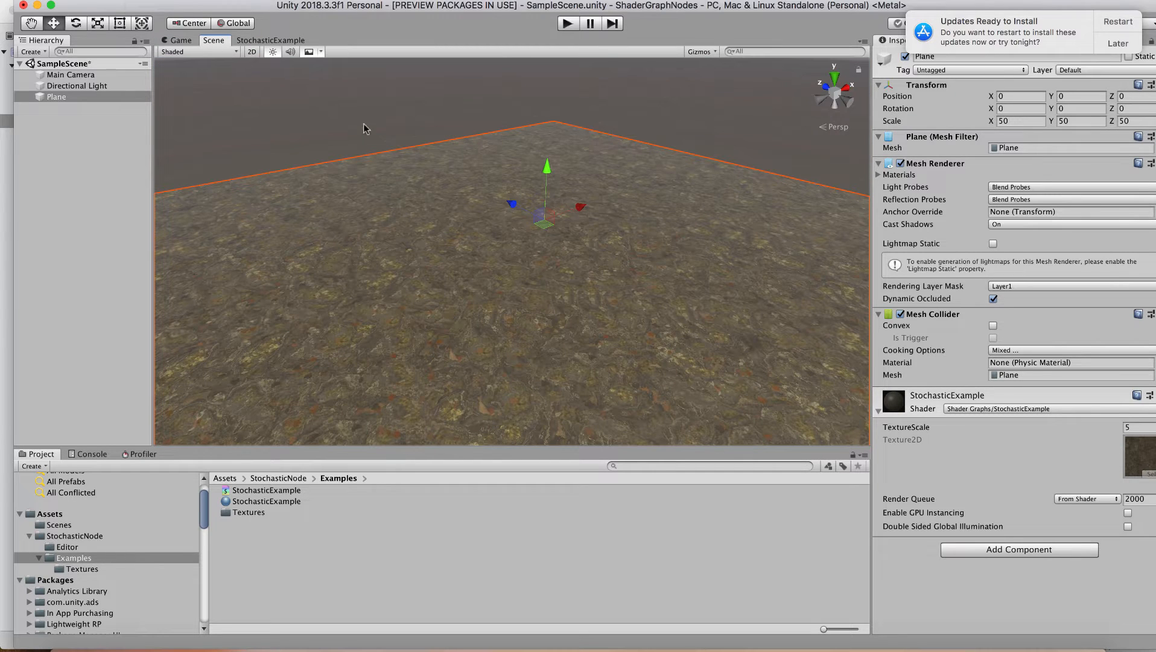
Back in the shader graph, add a second Stochastic Sample 2D node below the first and assign it the shore sand normal texture
{"action": "left_click", "coordinate": [272, 41]}
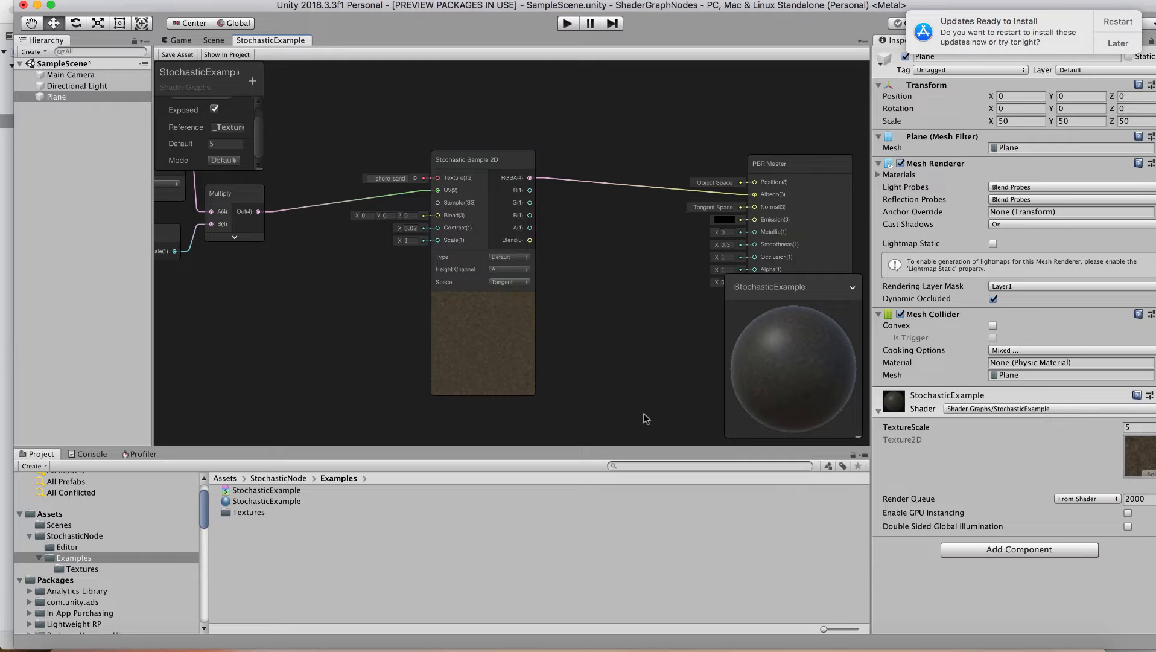
{"action": "middle_click_drag", "start_coordinate": [646, 417], "coordinate": [584, 316]}
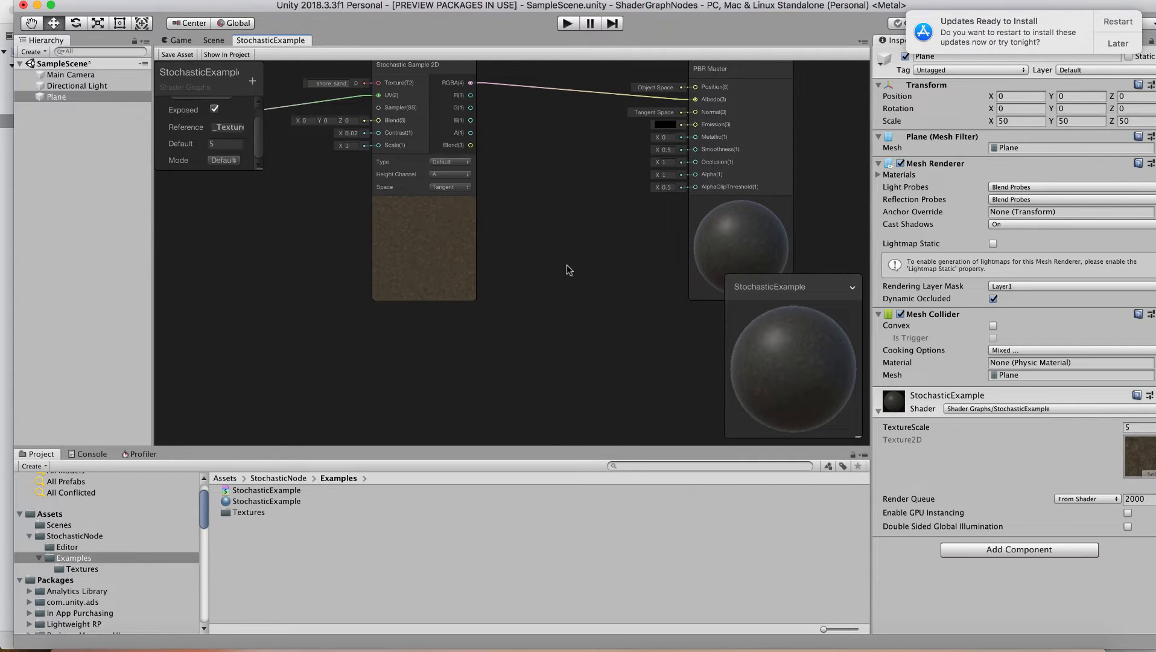
{"action": "right_click", "coordinate": [535, 271]}
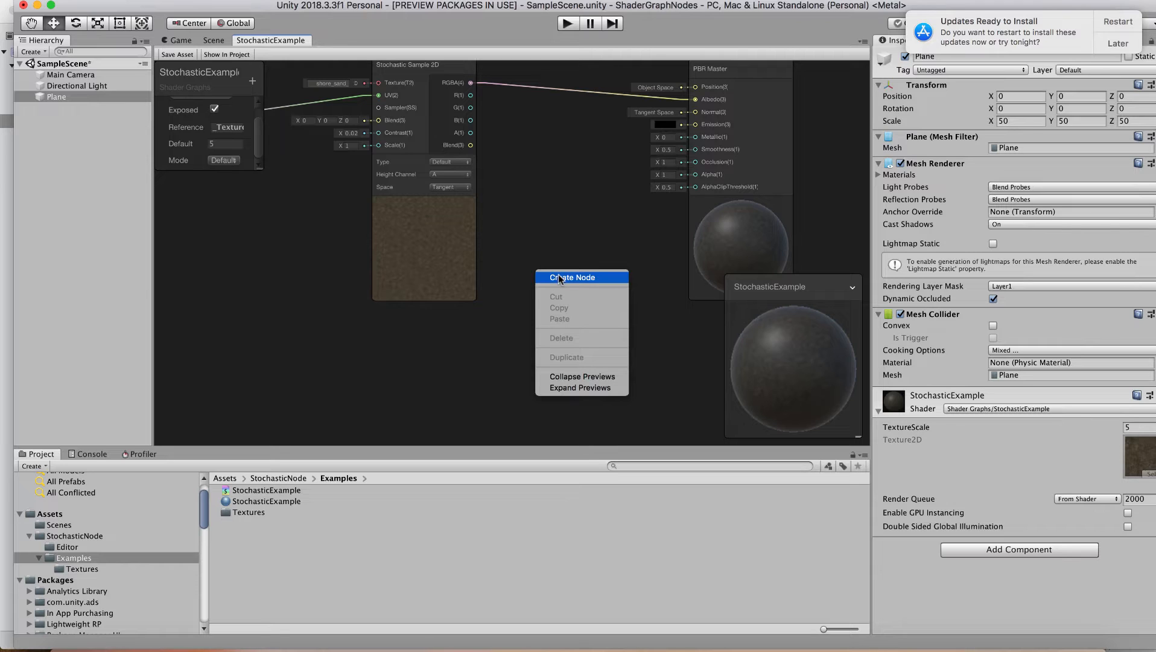
{"action": "left_click", "coordinate": [560, 278]}
{"action": "type", "text": "stoch"}
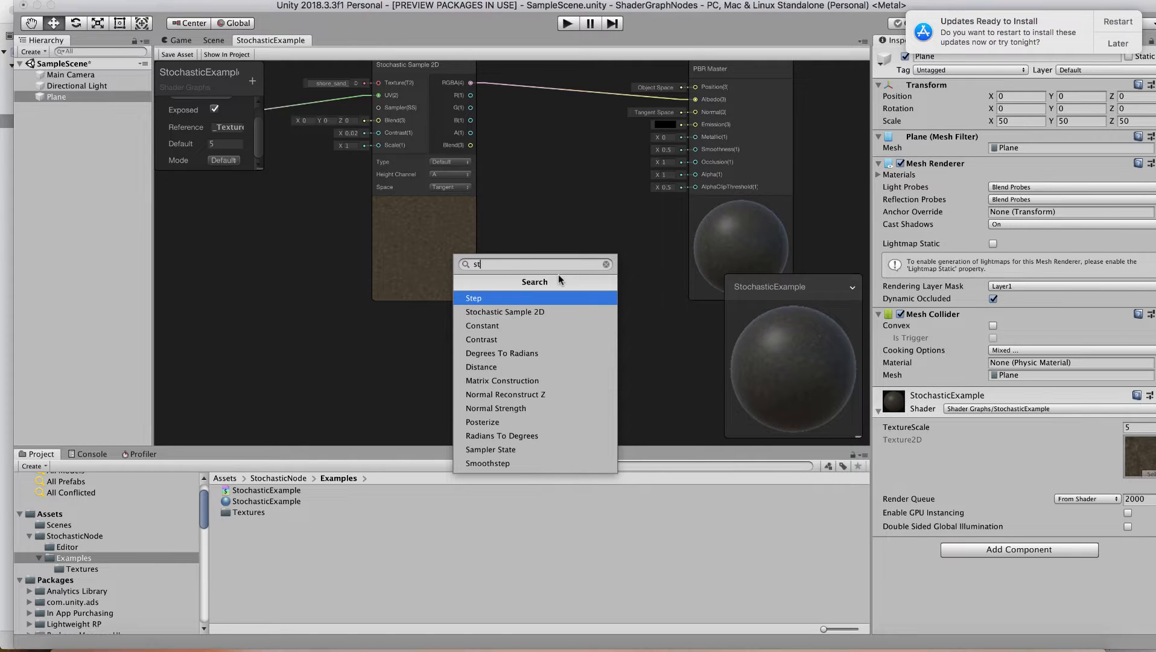
{"action": "left_click", "coordinate": [512, 311]}
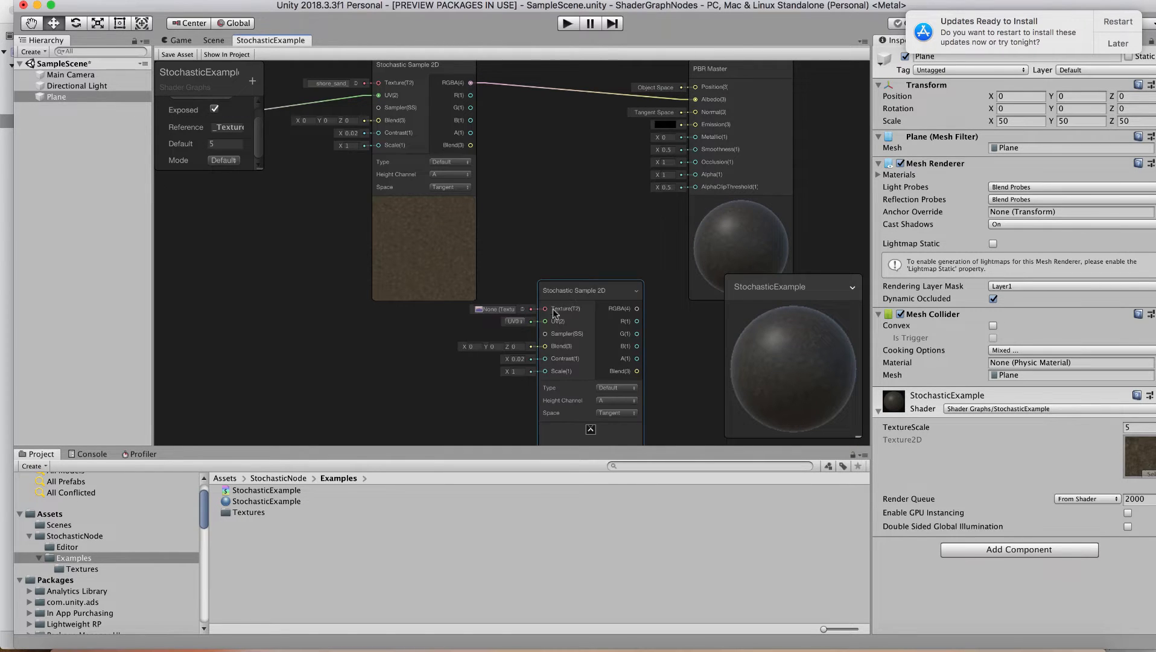
{"action": "left_click", "coordinate": [523, 309]}
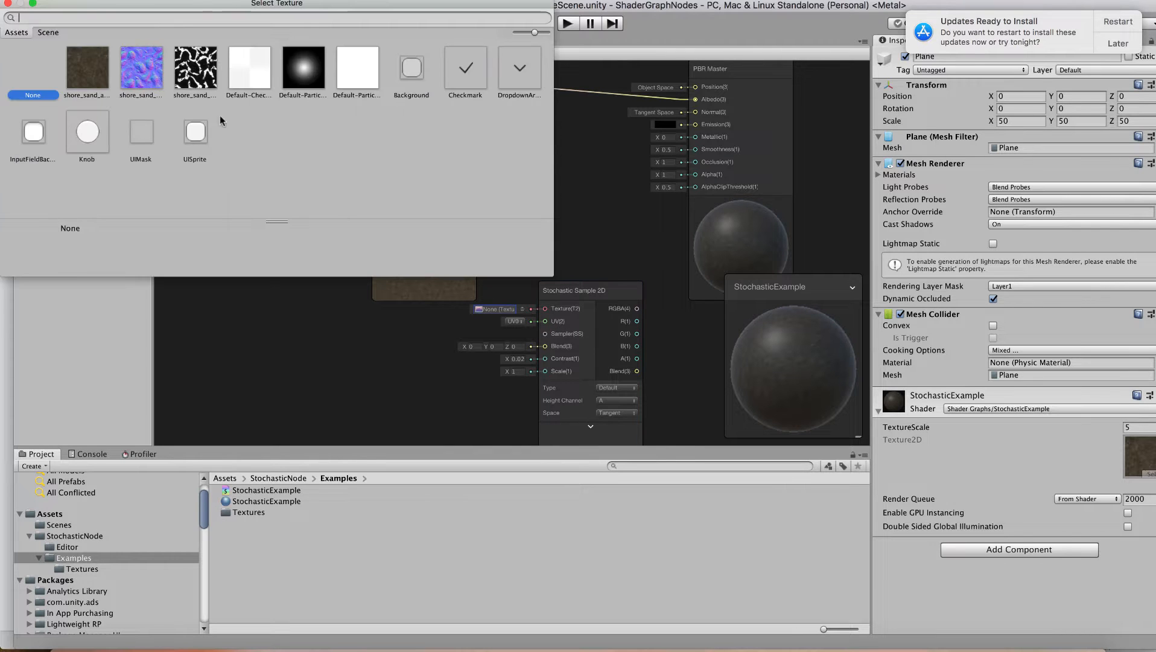
{"action": "double_click", "coordinate": [109, 49]}
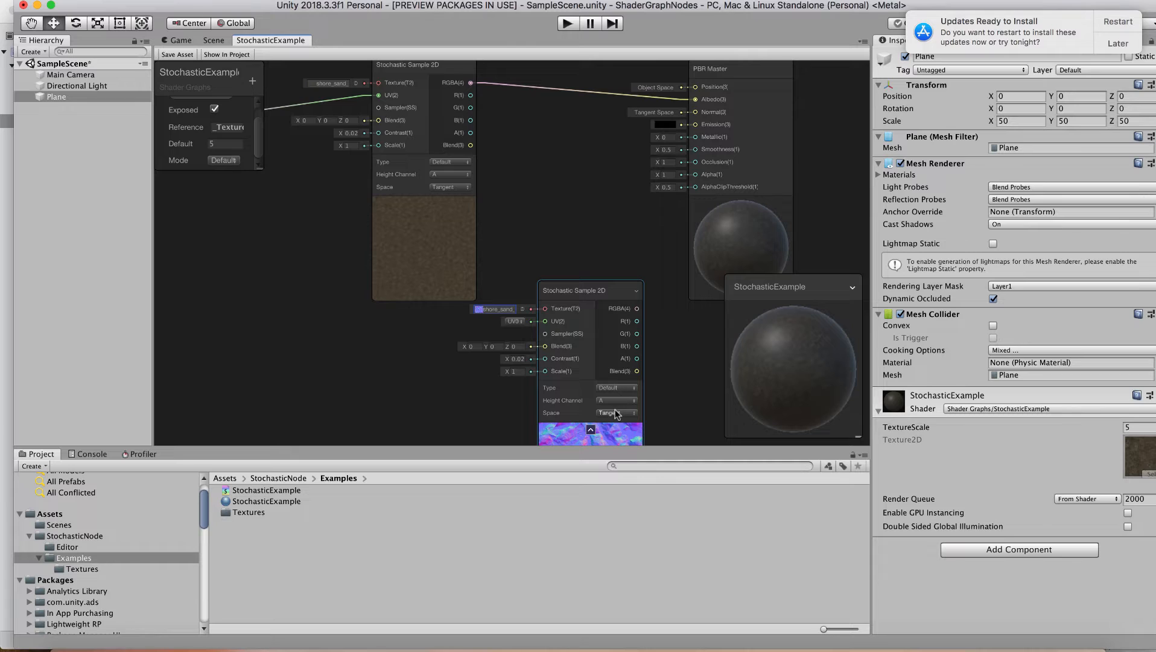
Set the second Stochastic Sample 2D node's Type to Normal and connect the Multiply output to its UV input
{"action": "left_click", "coordinate": [615, 388]}
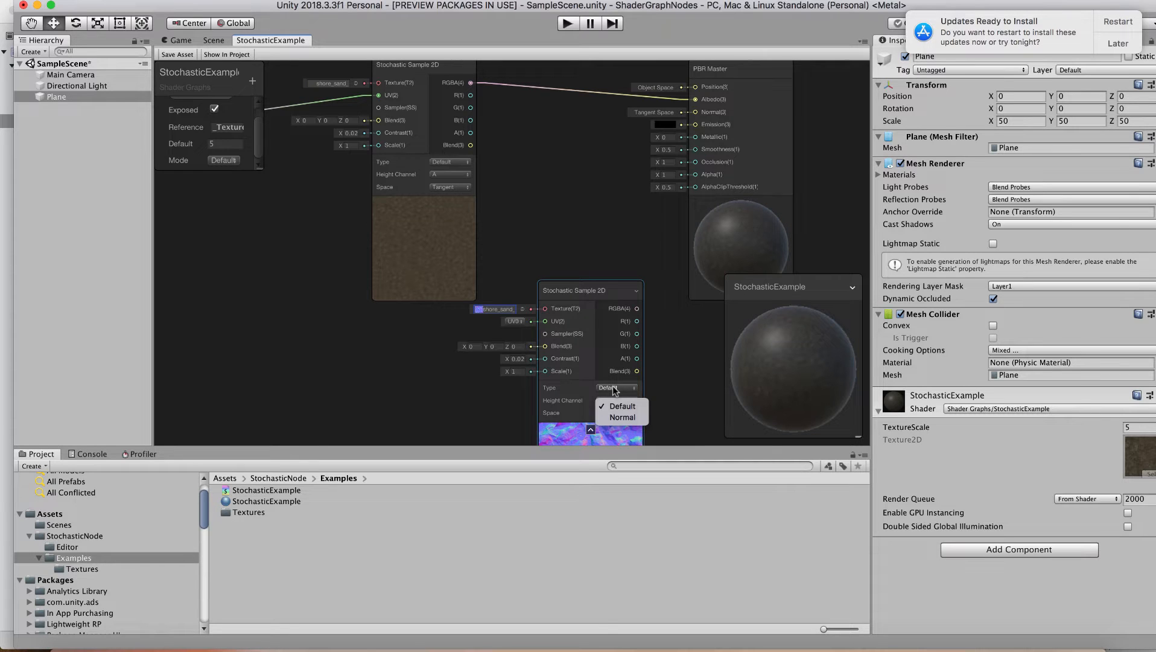
{"action": "left_click", "coordinate": [617, 417]}
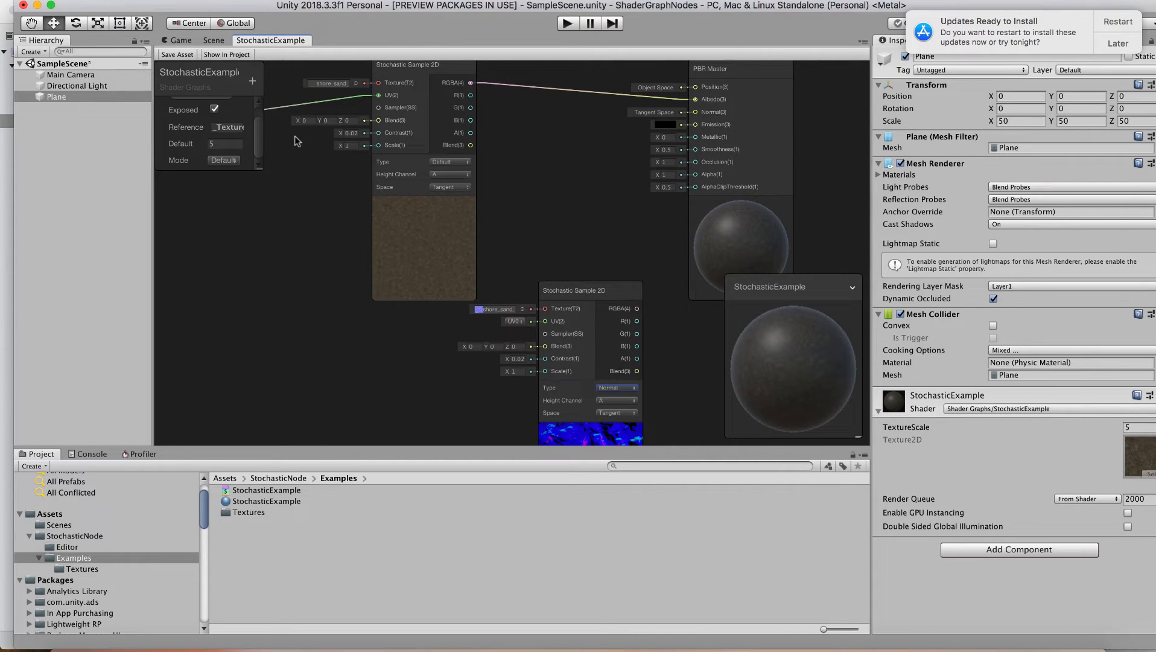
{"action": "middle_click_drag", "start_coordinate": [287, 240], "coordinate": [430, 276]}
{"action": "left_click_drag", "start_coordinate": [341, 155], "coordinate": [686, 359]}
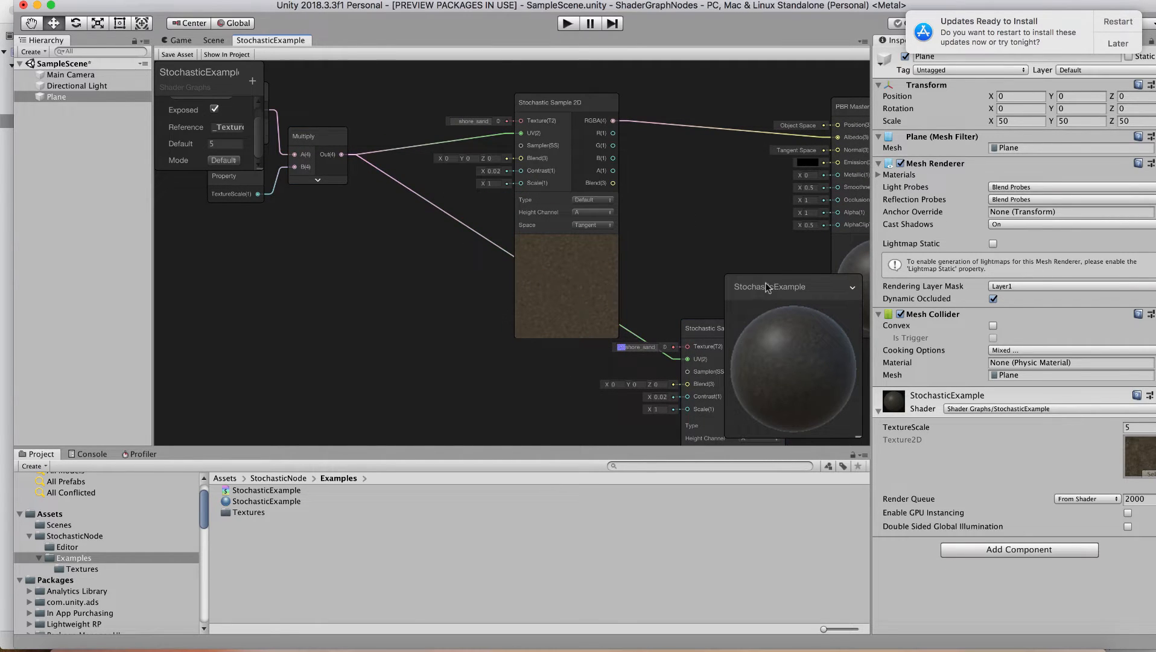
Move the preview and the second Stochastic Sample 2D node, and connect that node's RGBA output to Normal on the PBR Master
{"action": "mouse_move", "coordinate": [767, 287]}
{"action": "left_mouse_down"}
{"action": "mouse_move", "coordinate": [673, 290]}
{"action": "mouse_move", "coordinate": [774, 295]}
{"action": "left_mouse_up"}
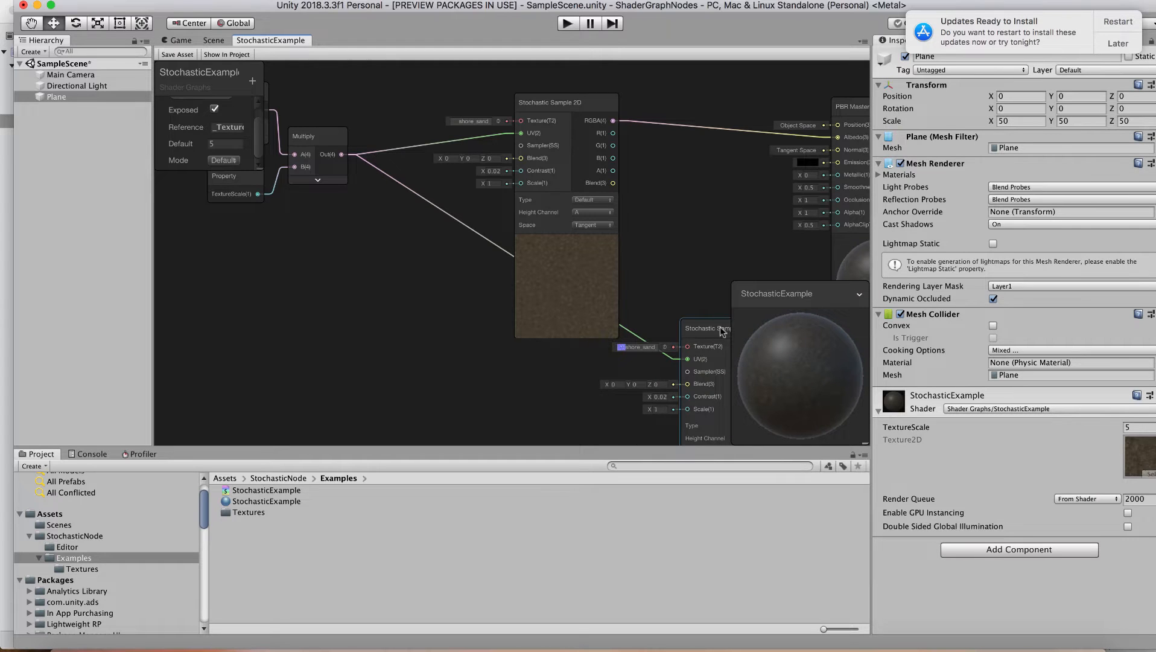
{"action": "left_click_drag", "start_coordinate": [720, 326], "coordinate": [622, 333]}
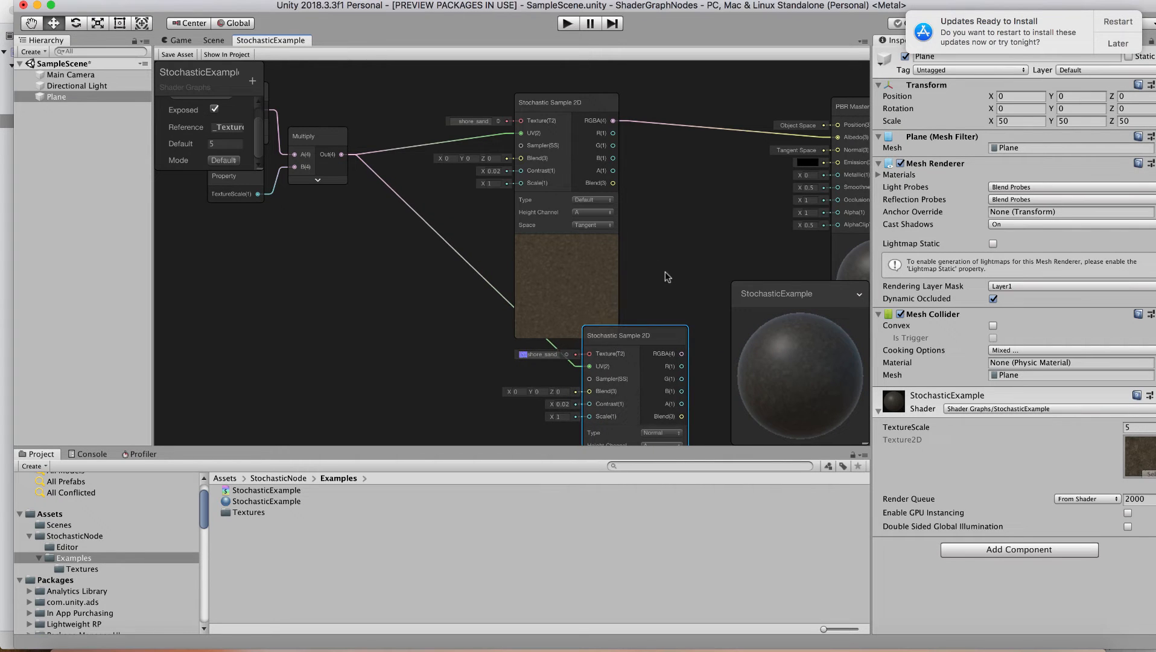
{"action": "left_click_drag", "start_coordinate": [667, 270], "coordinate": [506, 265], "text": "alt"}
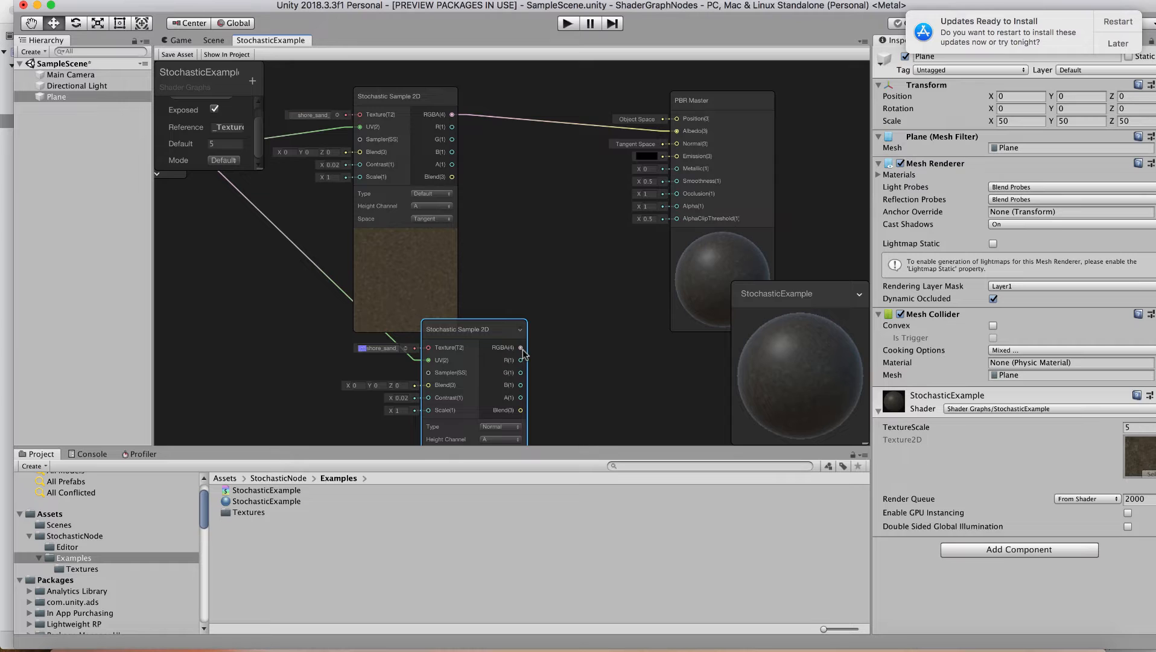
{"action": "left_click_drag", "start_coordinate": [521, 348], "coordinate": [677, 144]}
Add a third Stochastic Sample 2D node and connect the Multiply output to its UV input
{"action": "right_click", "coordinate": [592, 342]}
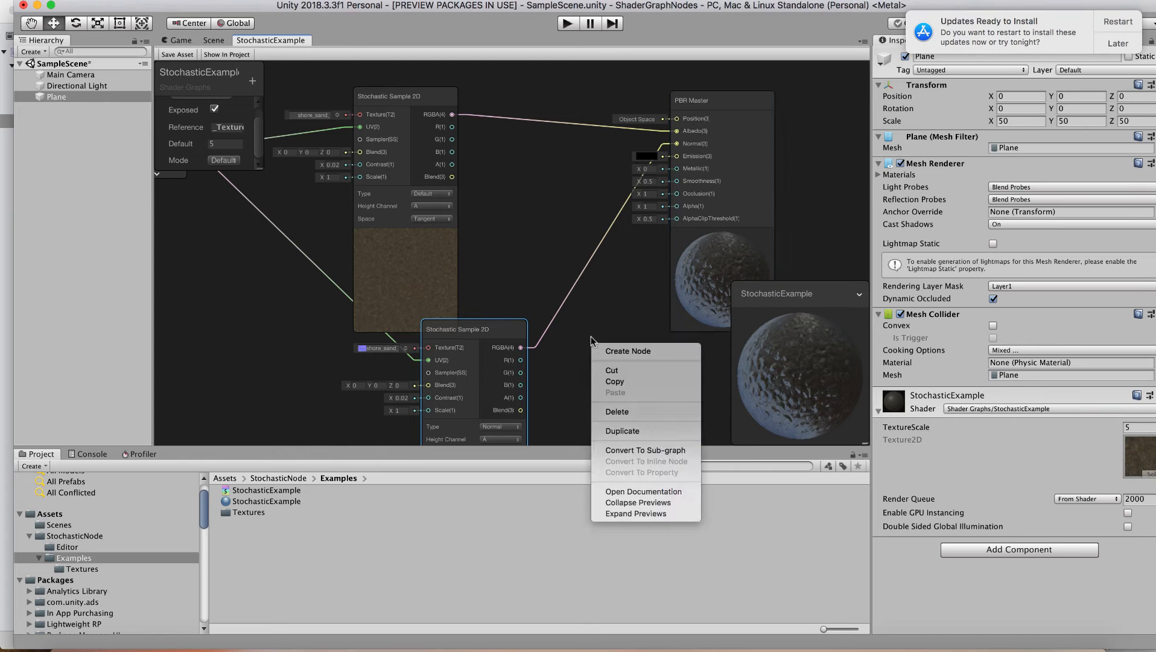
{"action": "left_click", "coordinate": [621, 350]}
{"action": "type", "text": "s"}
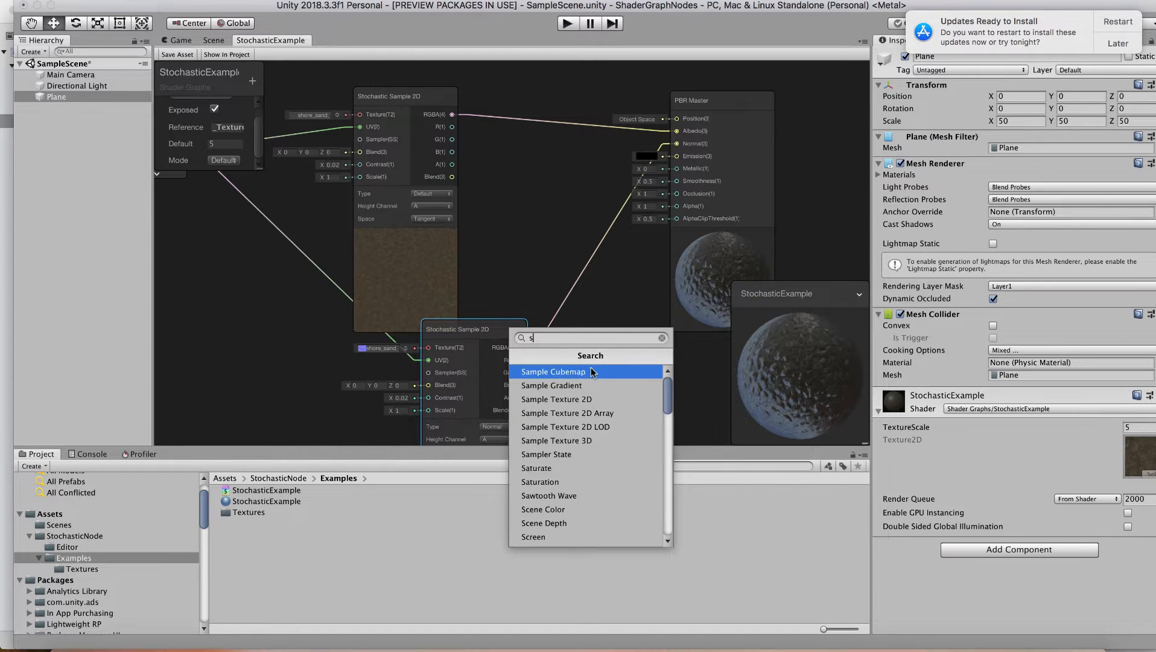
{"action": "type", "text": "toch"}
{"action": "left_click", "coordinate": [573, 375]}
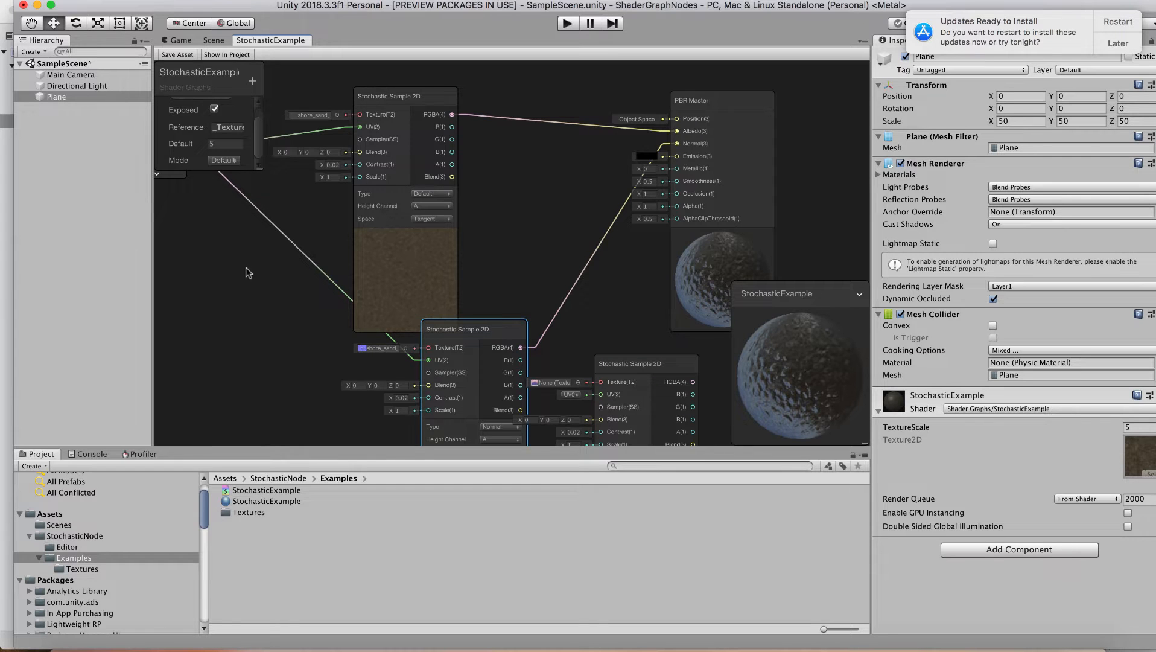
{"action": "middle_click_drag", "start_coordinate": [249, 278], "coordinate": [338, 246]}
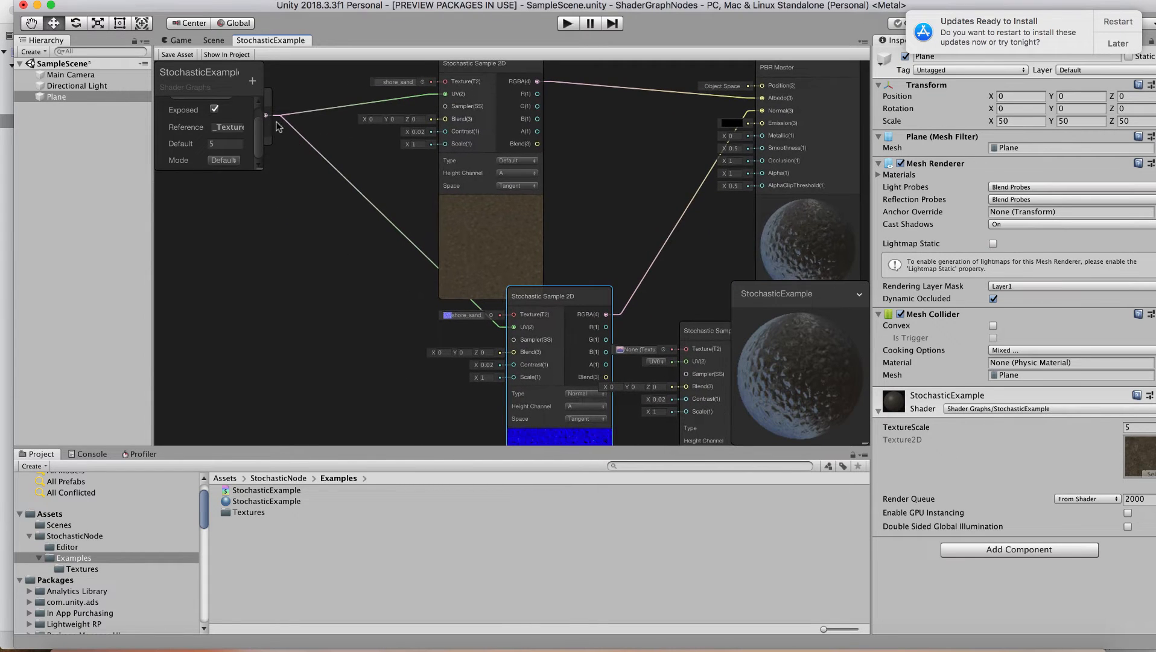
{"action": "left_click_drag", "start_coordinate": [266, 115], "coordinate": [686, 364]}
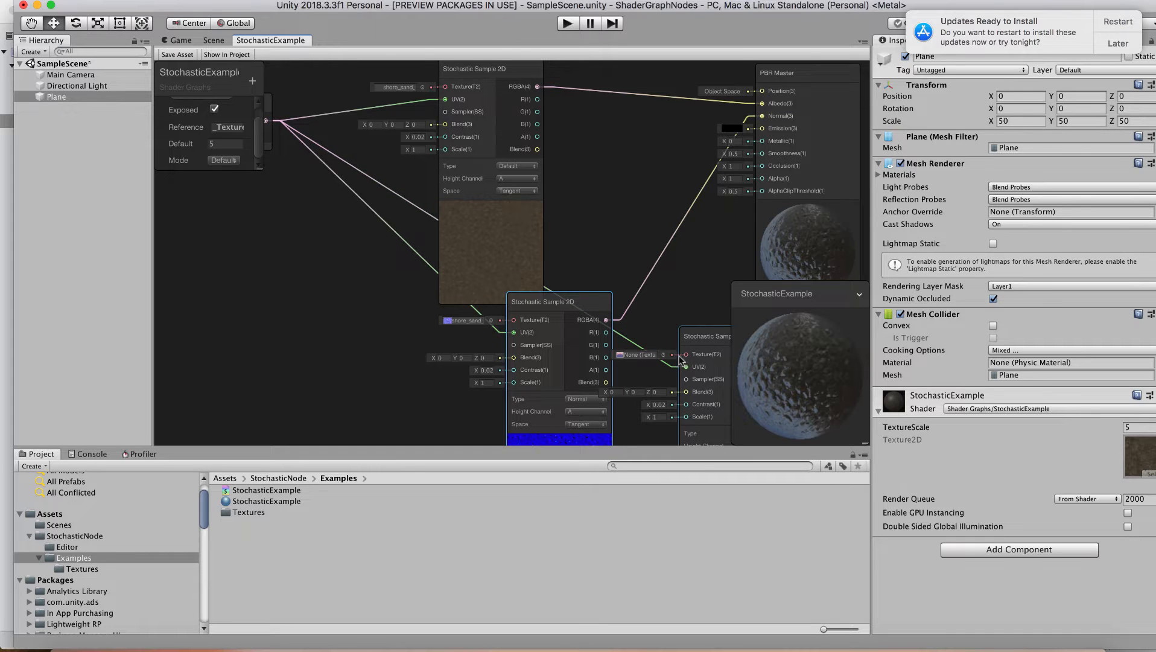
Assign the shore_sand_smooth_ao texture to the third Stochastic Sample 2D node
{"action": "left_click", "coordinate": [664, 355]}
{"action": "left_click", "coordinate": [186, 72]}
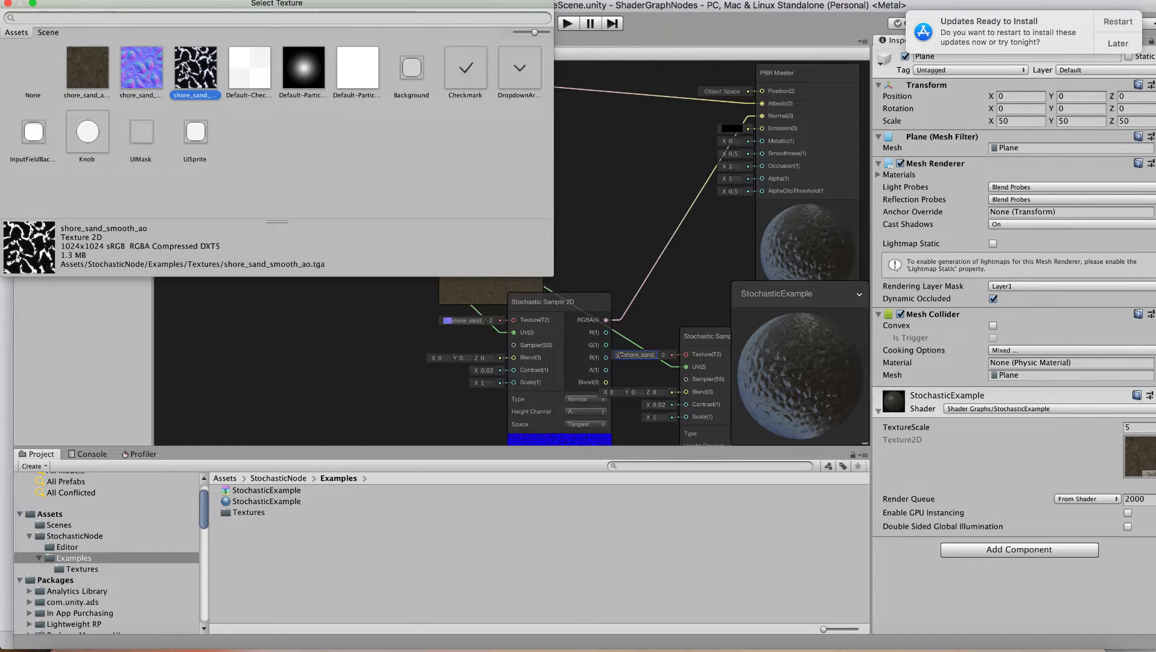
{"action": "left_click", "coordinate": [183, 67]}
Connect the third Stochastic Sample 2D node's G output to Smoothness and its A output to Occlusion on the PBR Master
{"action": "left_click_drag", "start_coordinate": [705, 336], "coordinate": [640, 337]}
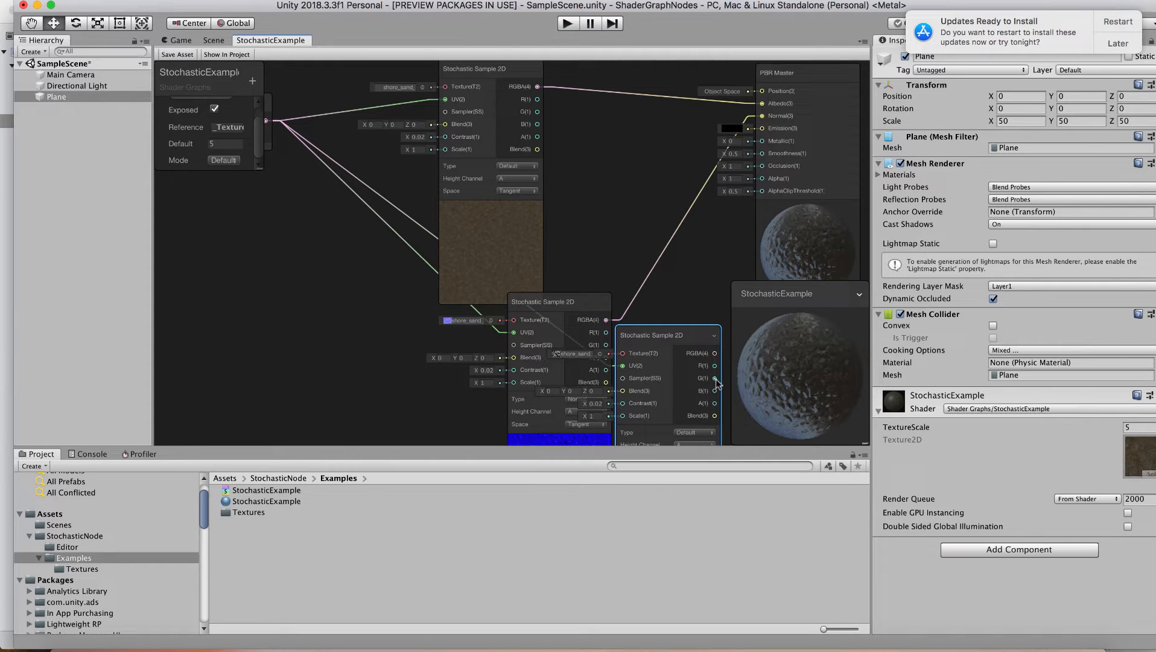
{"action": "left_click_drag", "start_coordinate": [715, 379], "coordinate": [762, 155]}
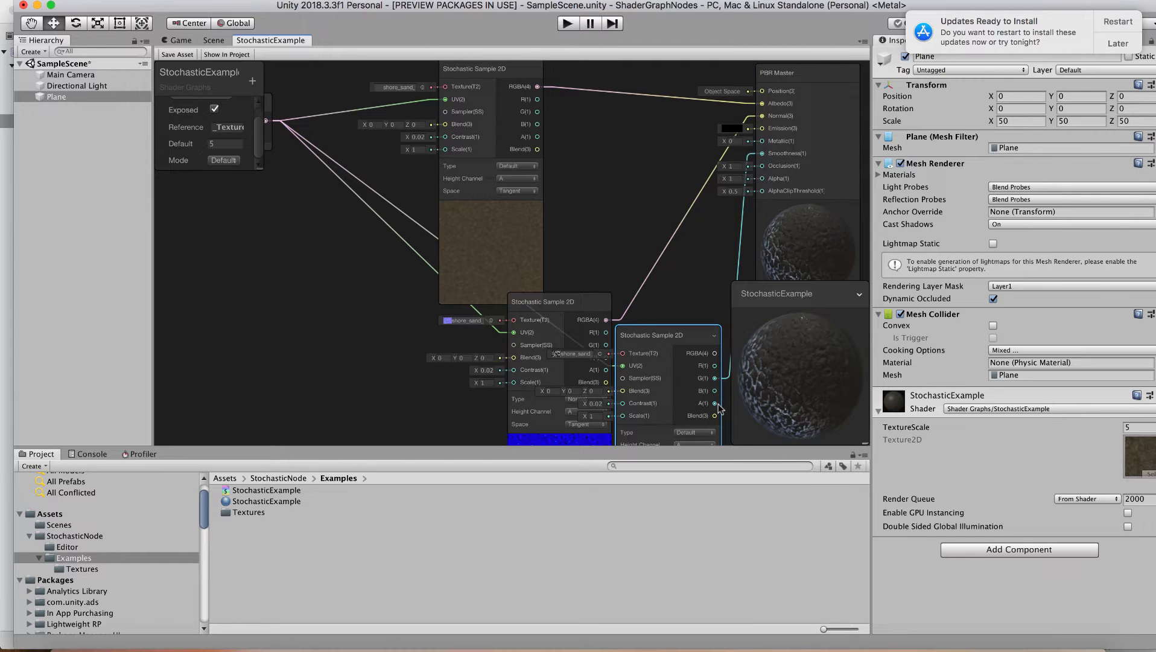
{"action": "left_click_drag", "start_coordinate": [718, 404], "coordinate": [762, 160]}
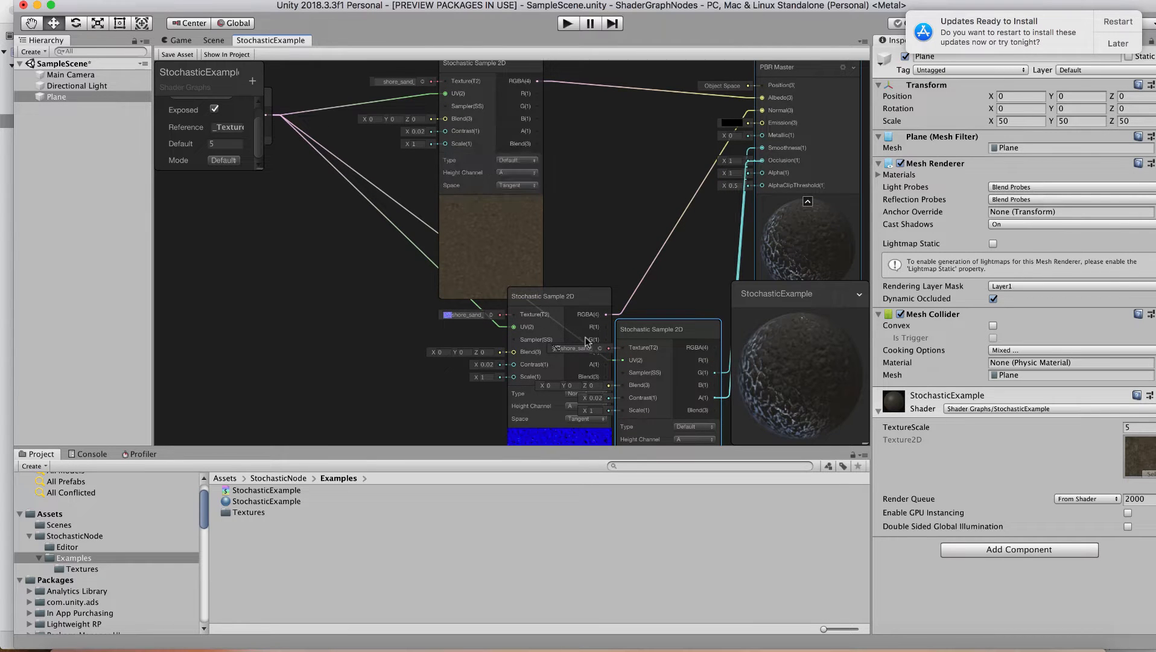
Rearrange the three Stochastic Sample 2D nodes so they are spread out one below another
{"action": "left_click_drag", "start_coordinate": [470, 75], "coordinate": [450, 156]}
{"action": "left_click_drag", "start_coordinate": [562, 394], "coordinate": [529, 244], "text": "alt"}
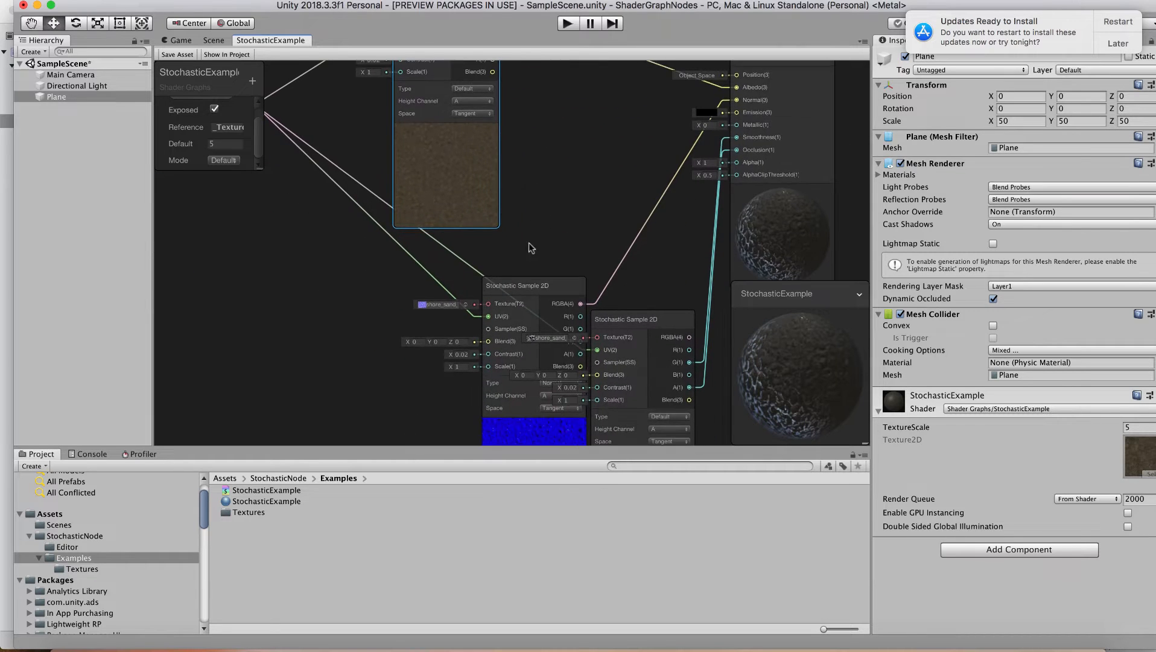
{"action": "left_click_drag", "start_coordinate": [521, 289], "coordinate": [492, 254]}
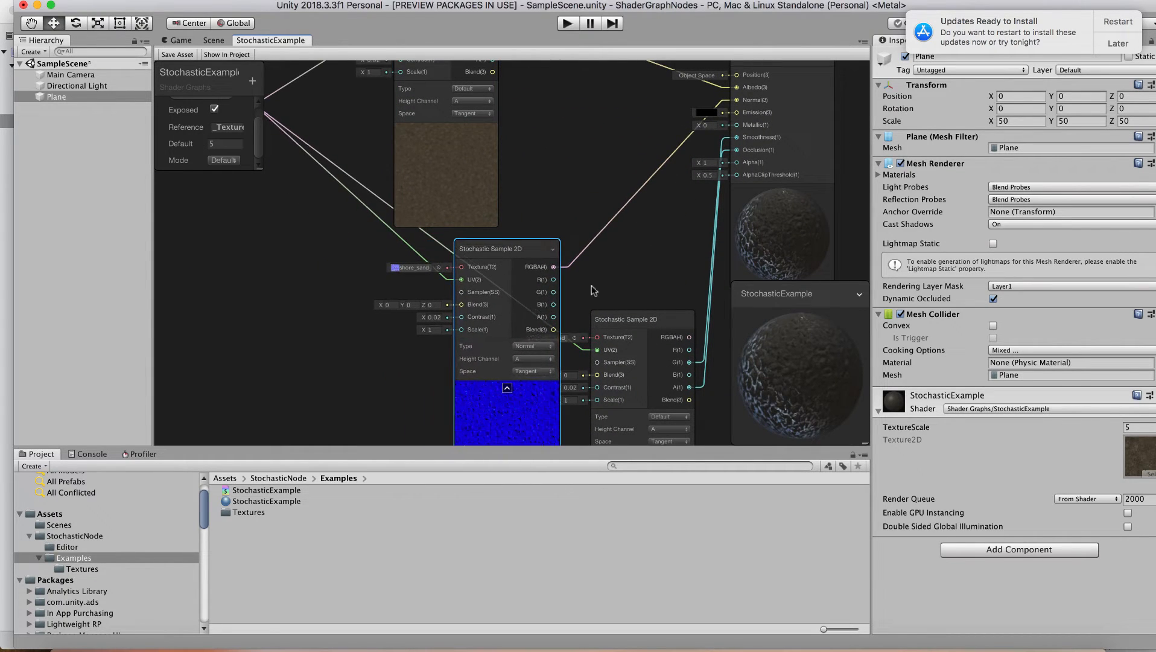
{"action": "left_click_drag", "start_coordinate": [639, 318], "coordinate": [578, 318]}
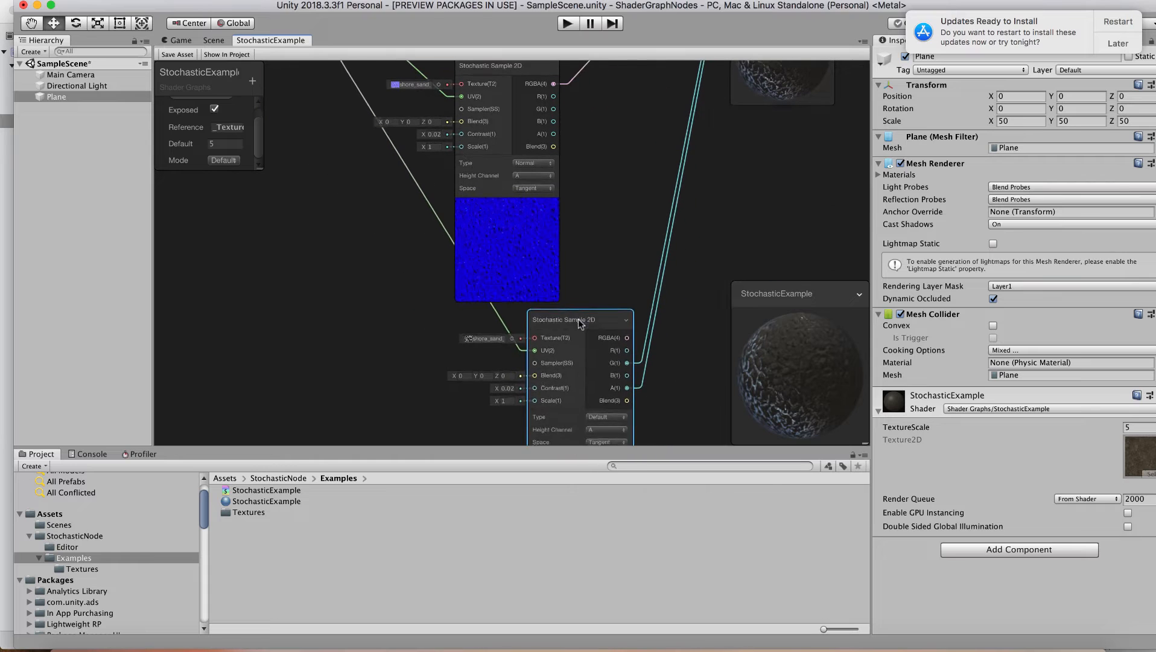
Save the shader graph asset and inspect the updated material on the plane in the Scene view
{"action": "left_click_drag", "start_coordinate": [612, 211], "coordinate": [617, 419], "text": "alt"}
{"action": "left_click", "coordinate": [185, 55]}
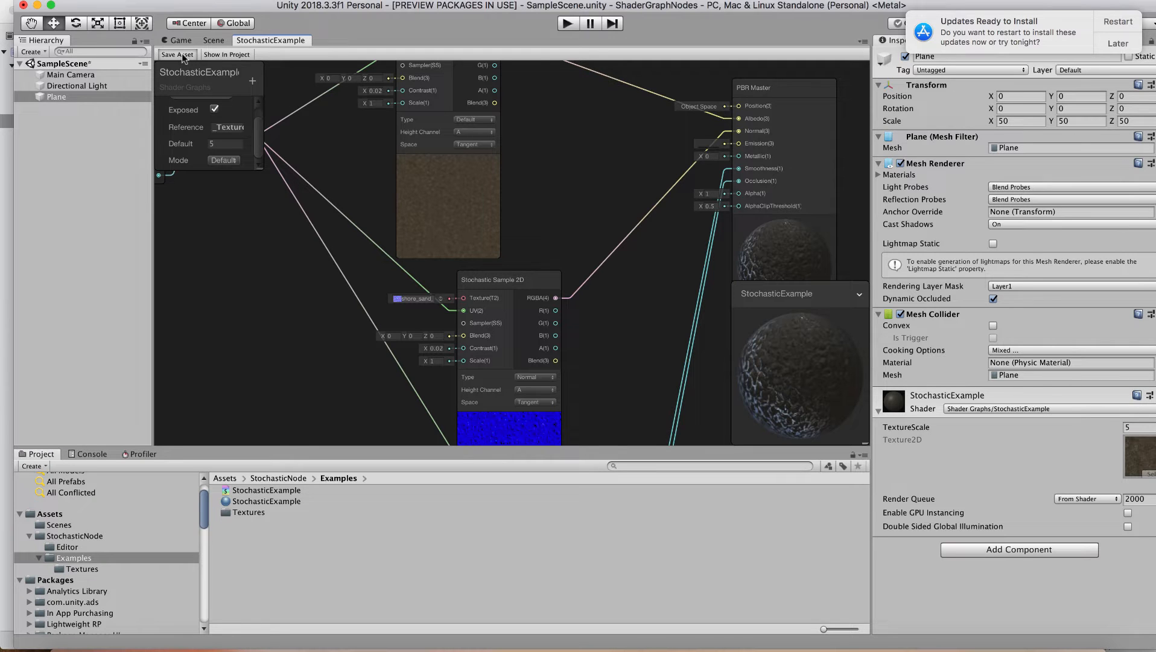
{"action": "left_click", "coordinate": [180, 40]}
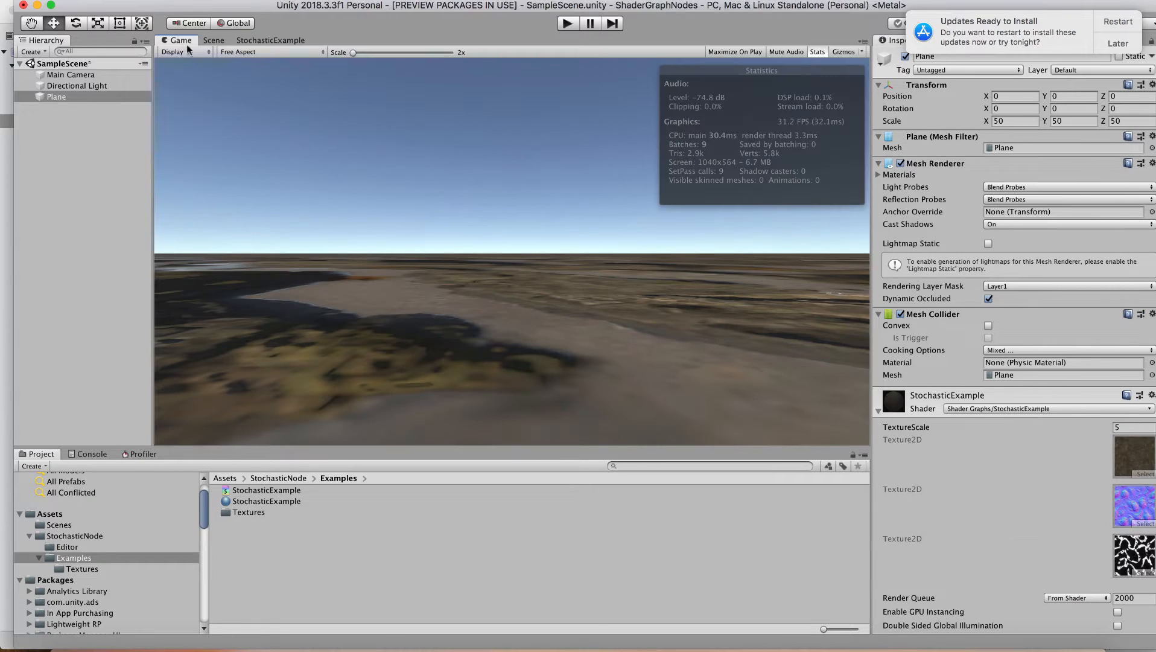
{"action": "left_click", "coordinate": [214, 40]}
{"action": "left_click_drag", "start_coordinate": [422, 293], "coordinate": [491, 265], "text": "alt"}
{"action": "key", "text": "a"}
{"action": "key", "text": "s"}
{"action": "right_click_drag", "start_coordinate": [490, 265], "coordinate": [500, 294]}
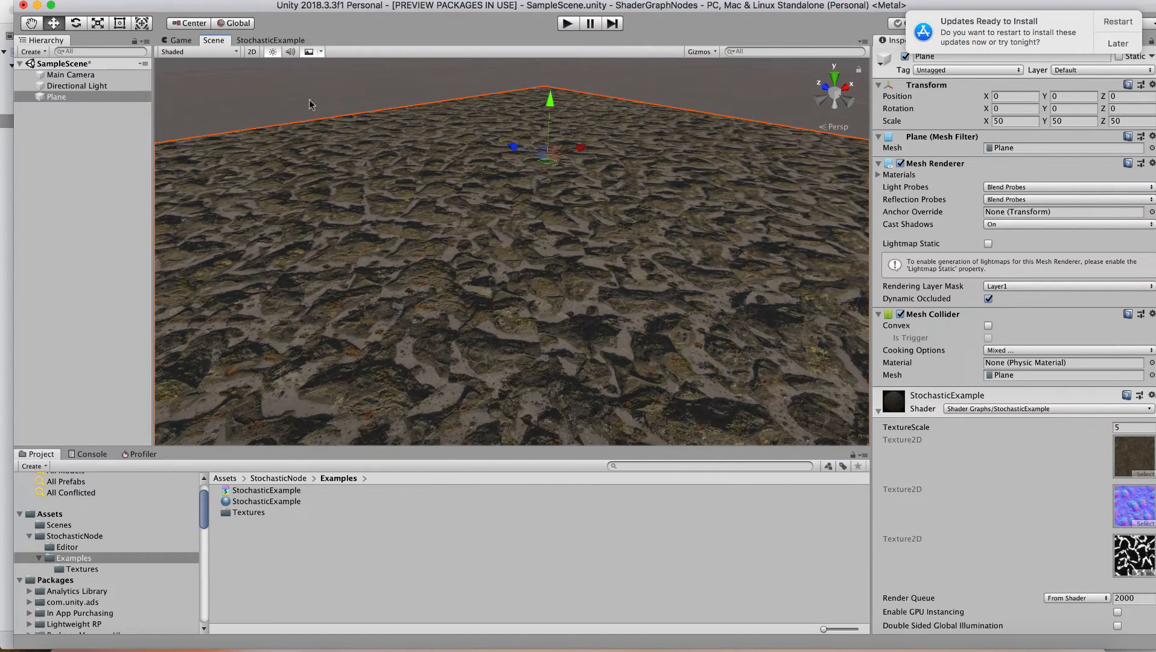
Return to the shader graph and examine the Height Channel options of the first Stochastic Sample 2D node
{"action": "left_click", "coordinate": [269, 40]}
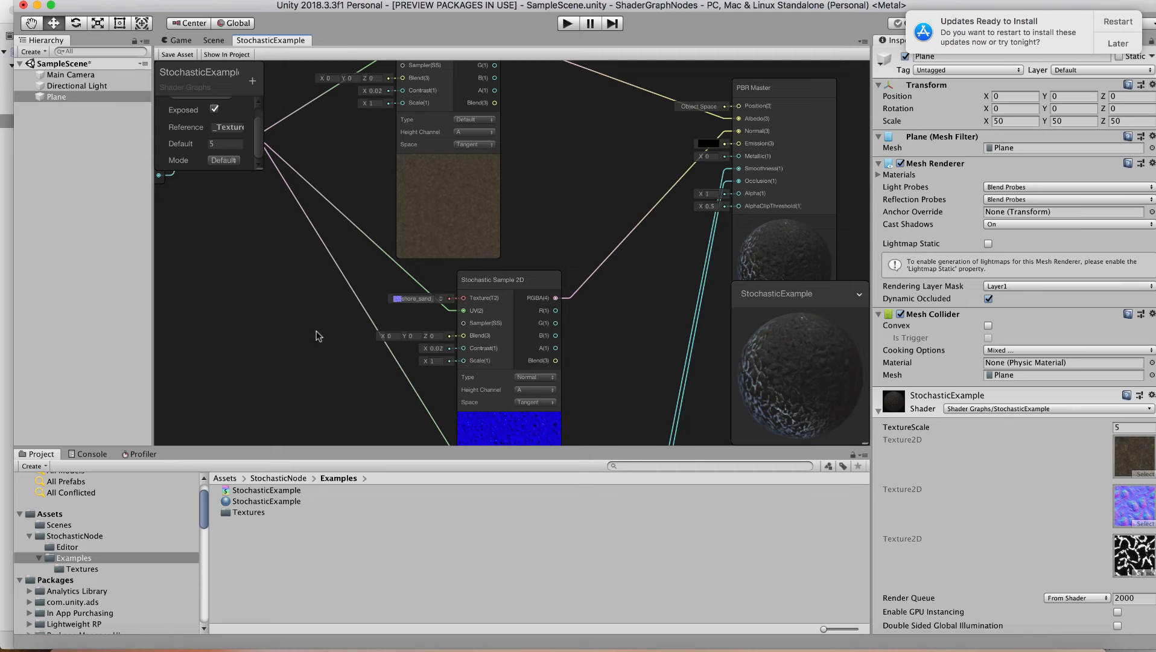
{"action": "left_click_drag", "start_coordinate": [278, 313], "coordinate": [312, 314]}
{"action": "left_click_drag", "start_coordinate": [240, 290], "coordinate": [472, 326], "text": "alt"}
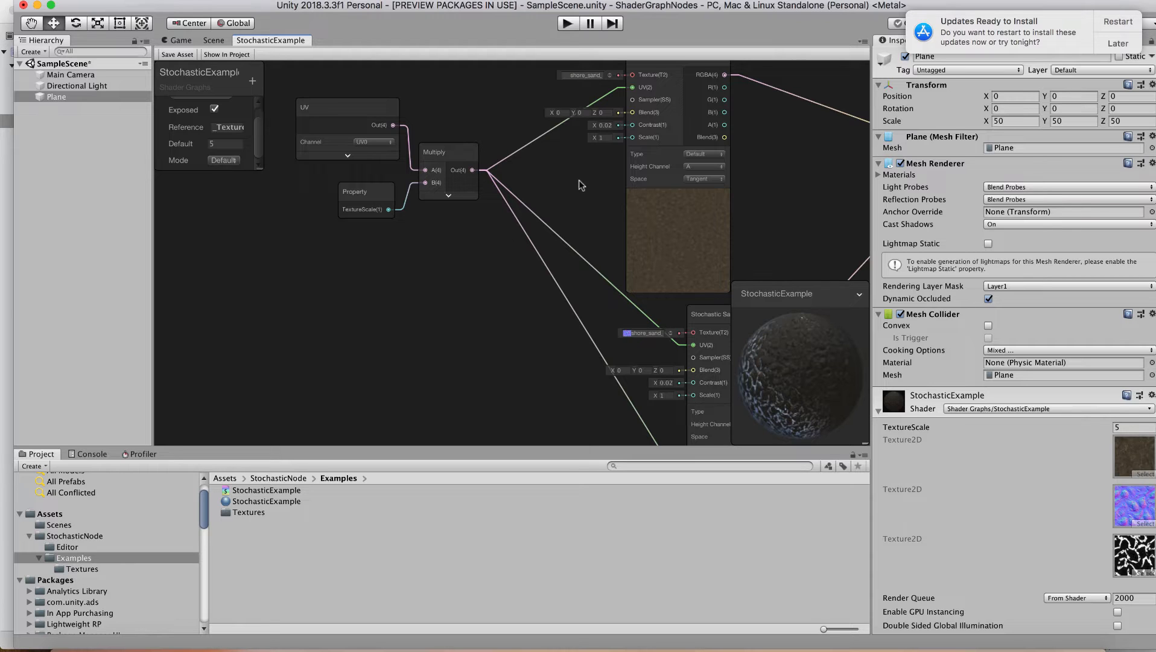
{"action": "middle_click_drag", "start_coordinate": [547, 209], "coordinate": [462, 254]}
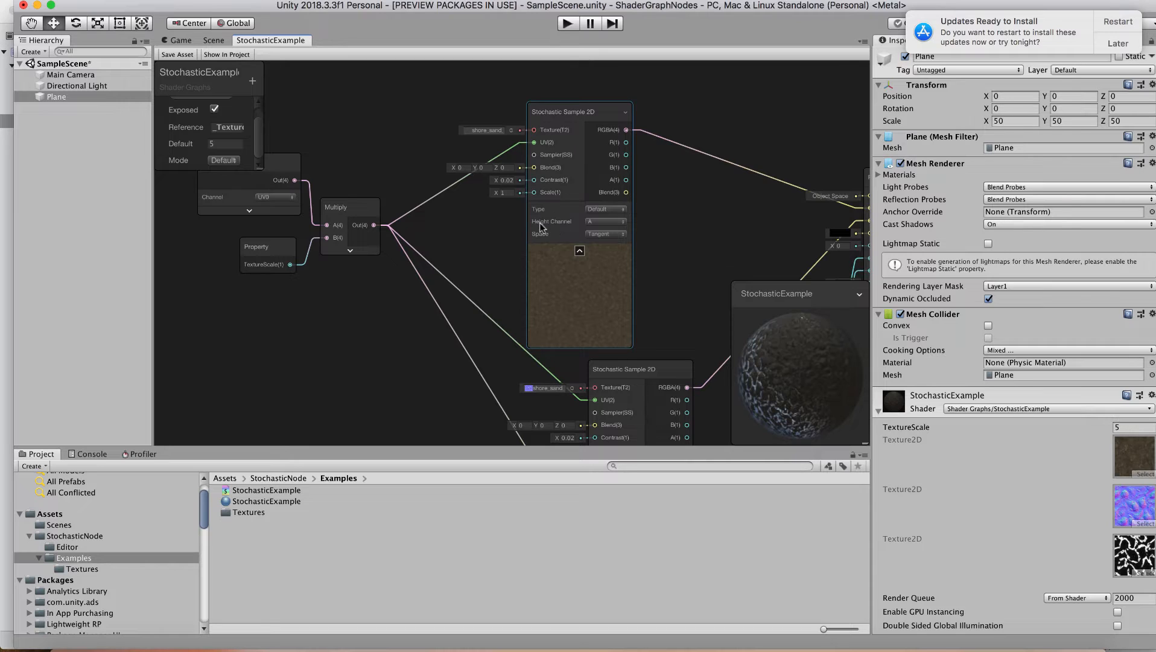
{"action": "left_click", "coordinate": [594, 222]}
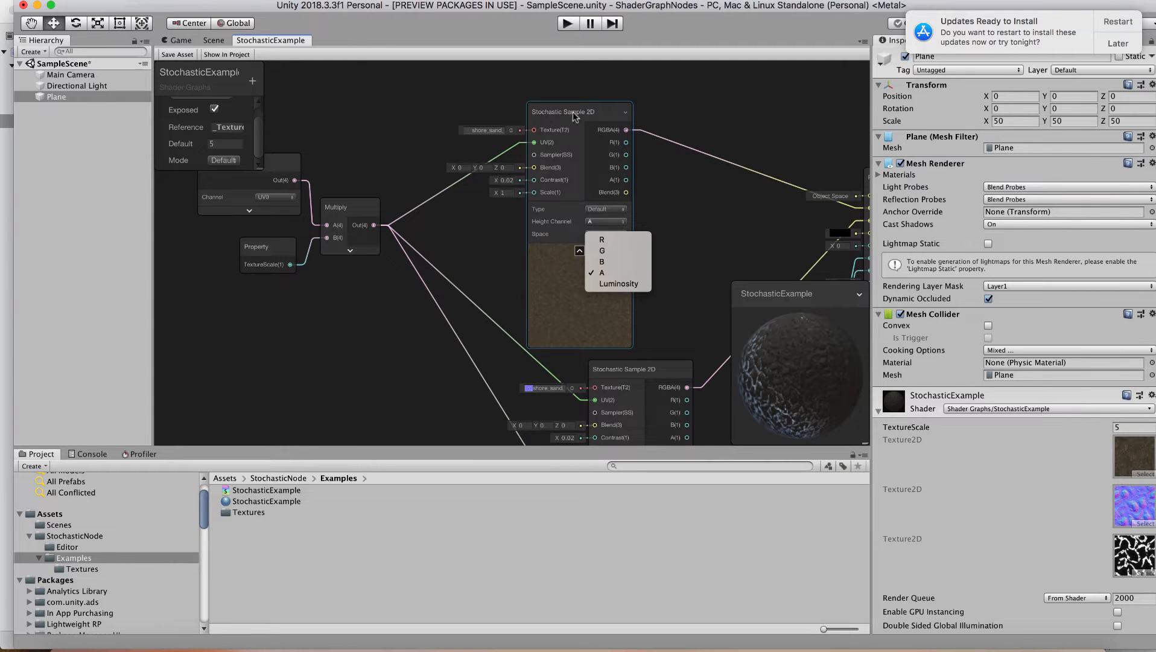
{"action": "left_click", "coordinate": [714, 118]}
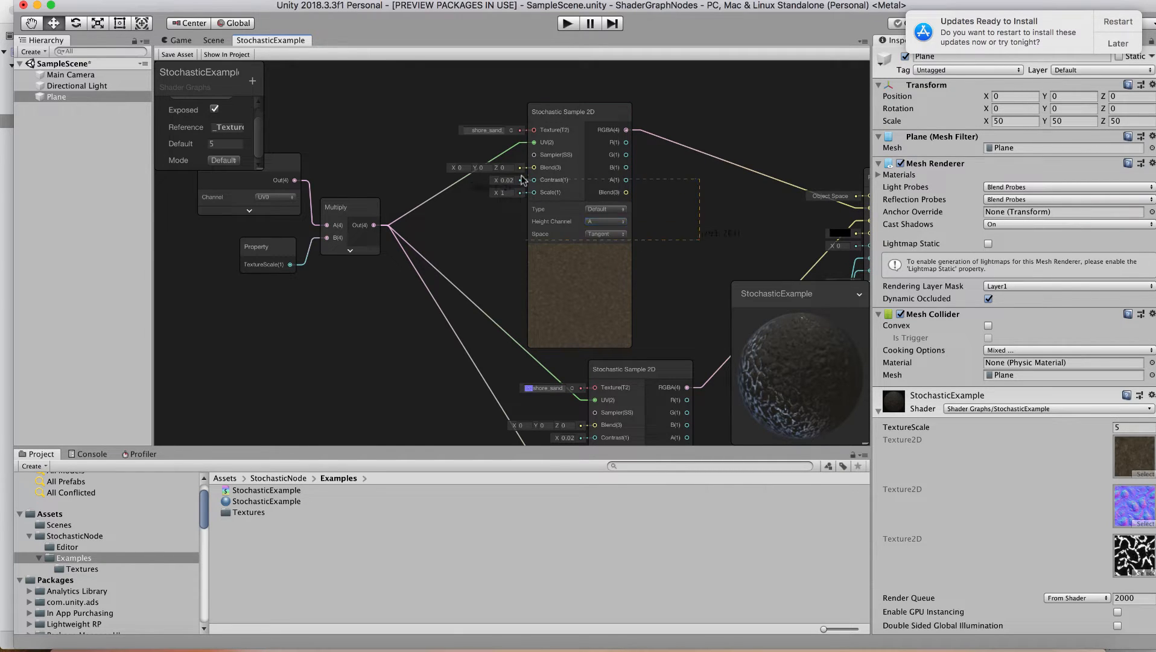
Connect the first Stochastic Sample 2D node's Blend output to the second's Blend input, and the second's Blend output to the third's Blend input
{"action": "key", "text": "alt"}
{"action": "left_click_drag", "start_coordinate": [707, 276], "coordinate": [629, 223], "text": "alt"}
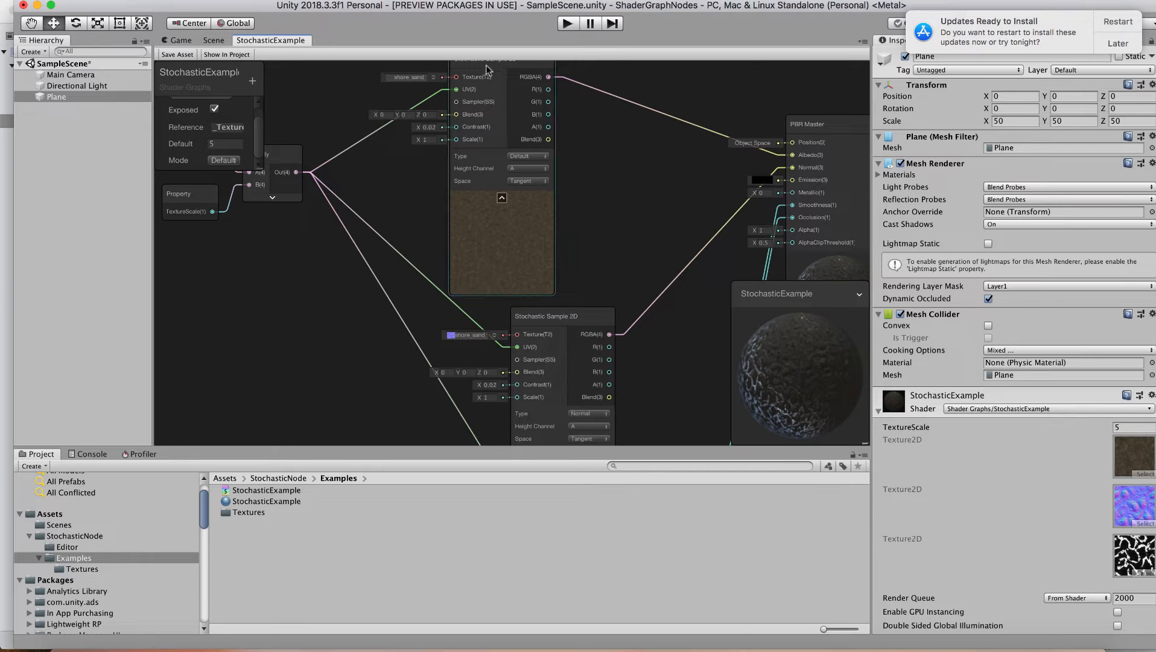
{"action": "left_click_drag", "start_coordinate": [487, 66], "coordinate": [420, 208]}
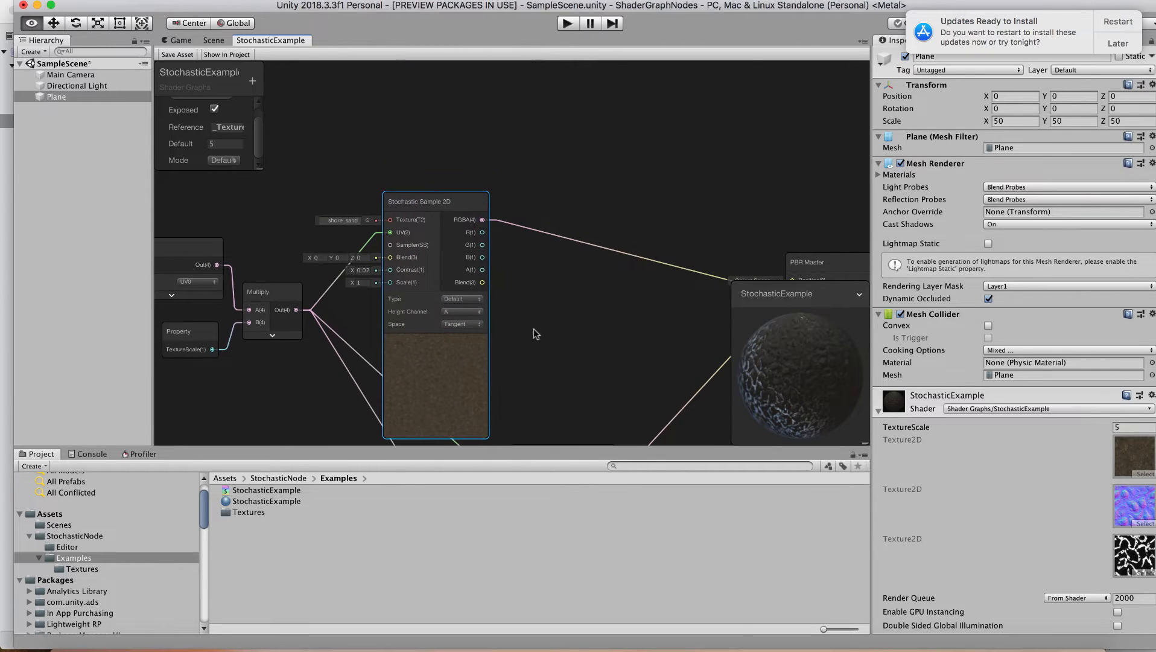
{"action": "left_click_drag", "start_coordinate": [534, 328], "coordinate": [480, 134], "text": "alt"}
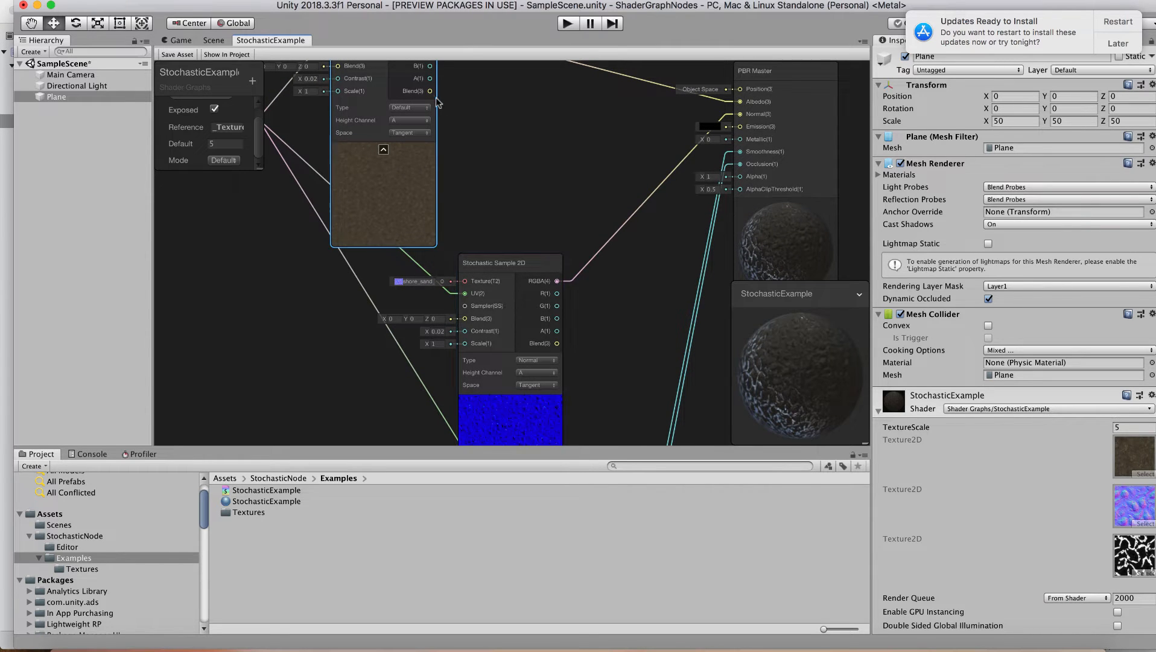
{"action": "left_click_drag", "start_coordinate": [429, 91], "coordinate": [464, 338]}
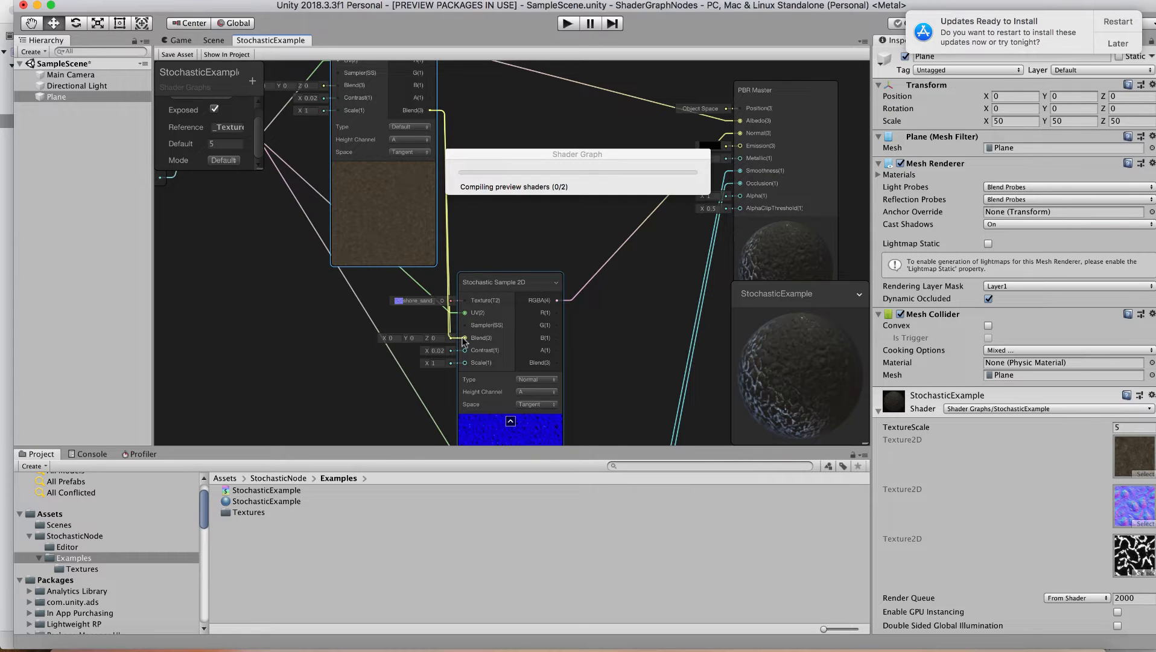
{"action": "middle_click_drag", "start_coordinate": [612, 379], "coordinate": [568, 188]}
{"action": "left_click_drag", "start_coordinate": [509, 175], "coordinate": [490, 338]}
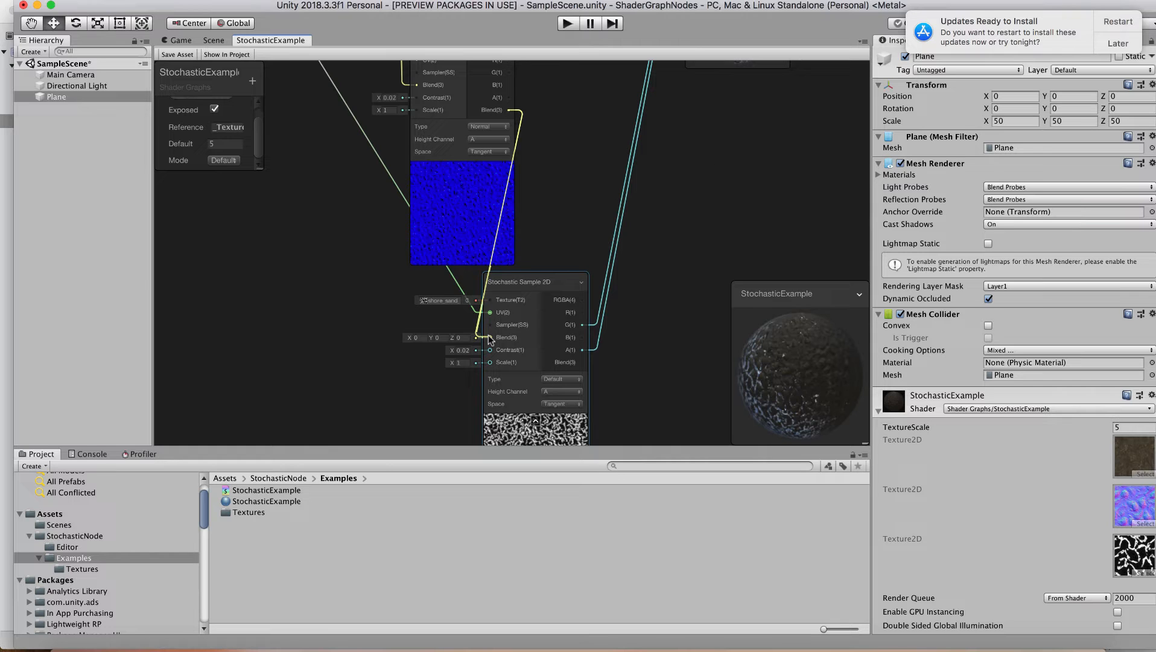
Enlarge the graph's property blackboard and add a Vector1 property named StochasticContrast
{"action": "key", "text": "alt"}
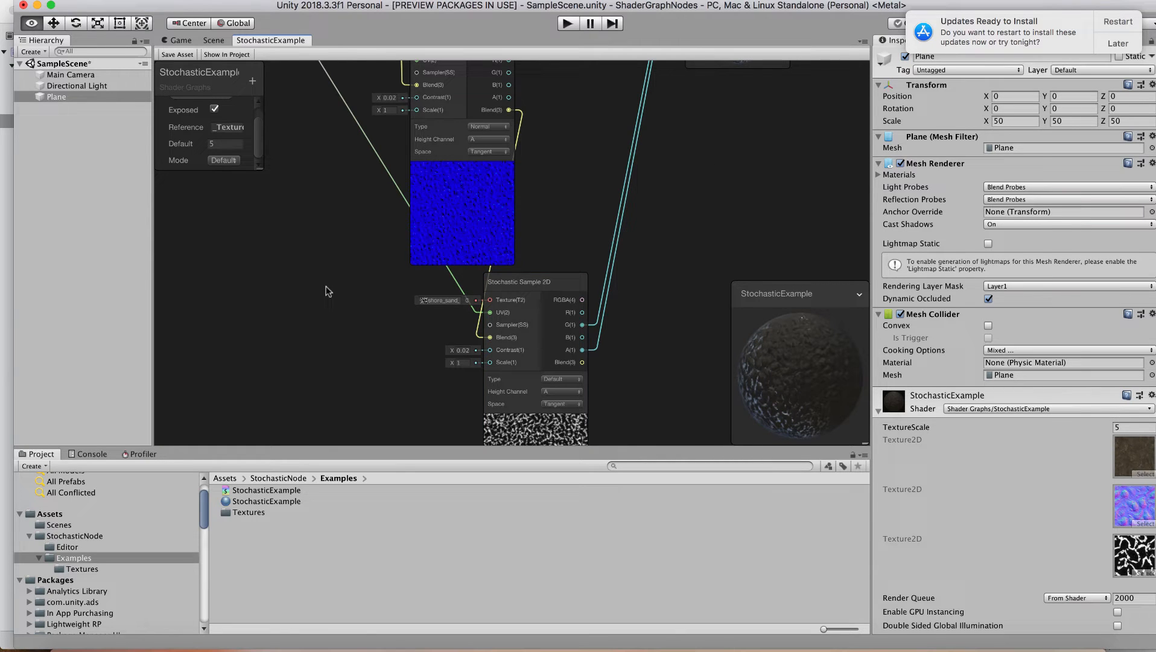
{"action": "left_click_drag", "start_coordinate": [324, 269], "coordinate": [426, 387], "text": "alt"}
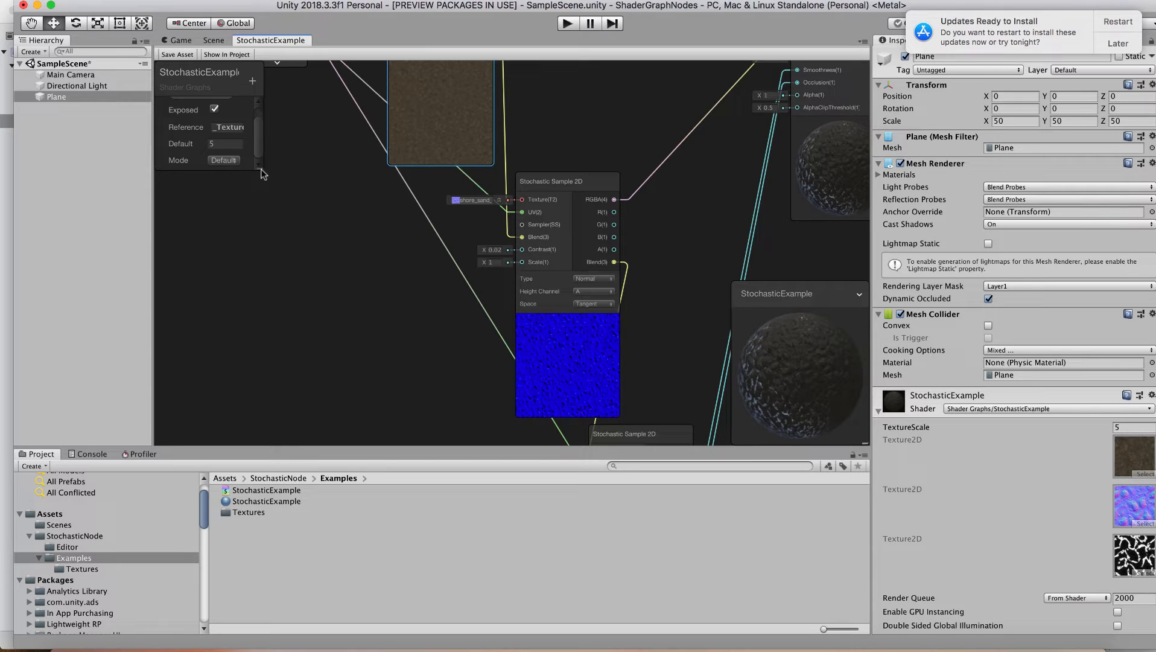
{"action": "left_click_drag", "start_coordinate": [265, 174], "coordinate": [339, 316]}
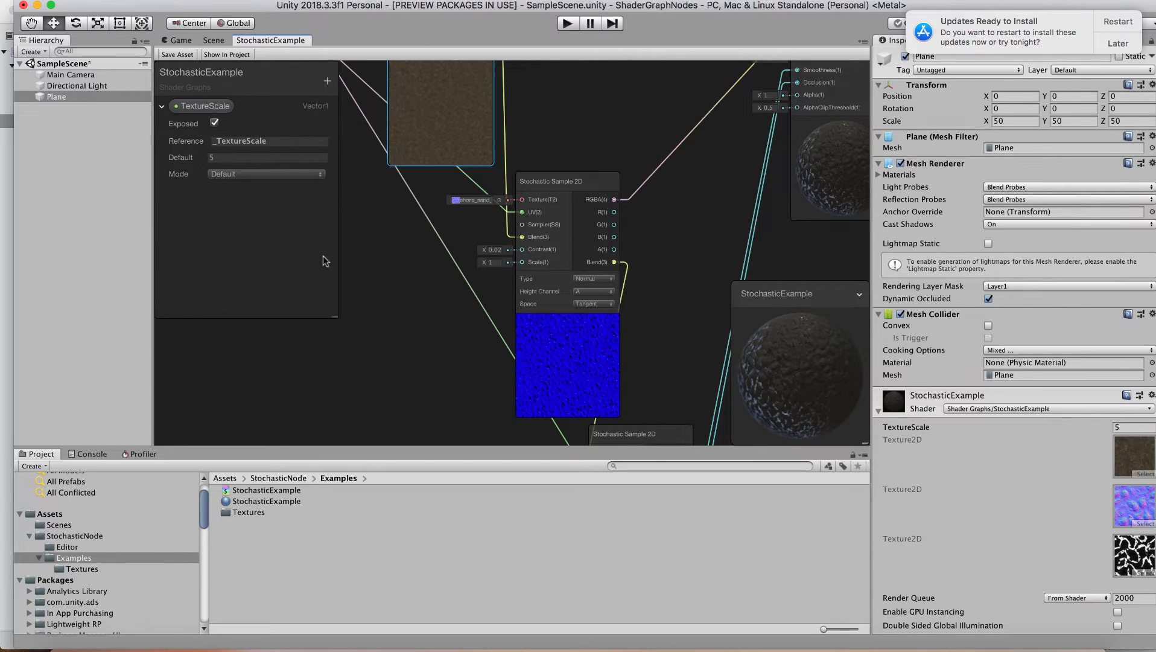
{"action": "left_click", "coordinate": [326, 83]}
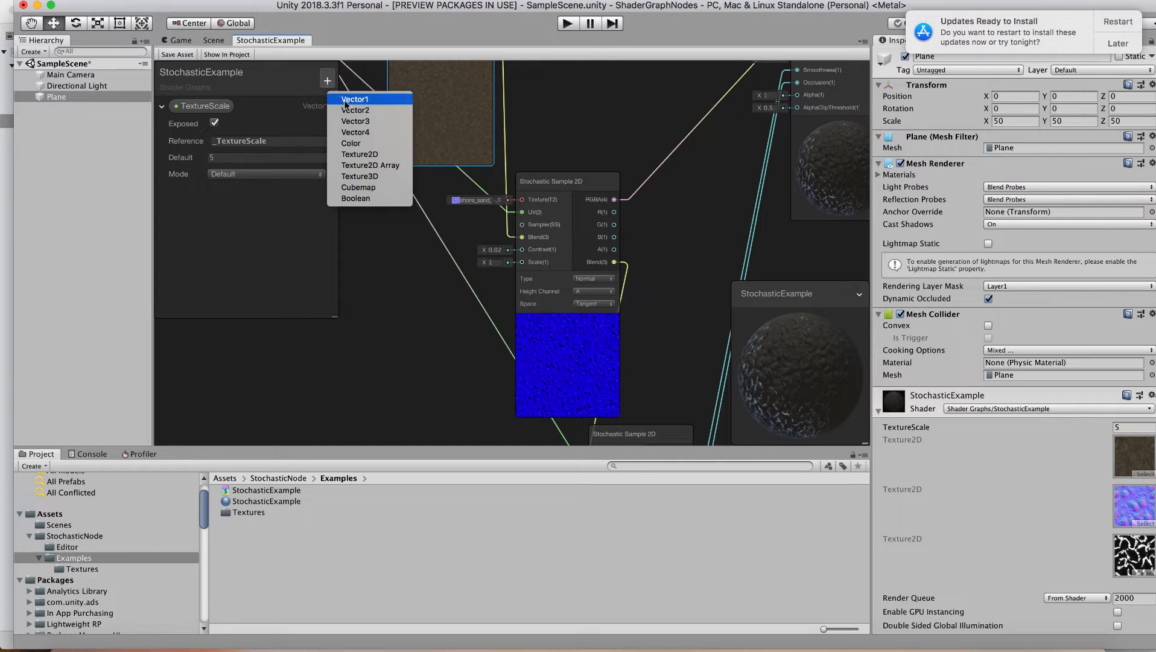
{"action": "left_click", "coordinate": [346, 100]}
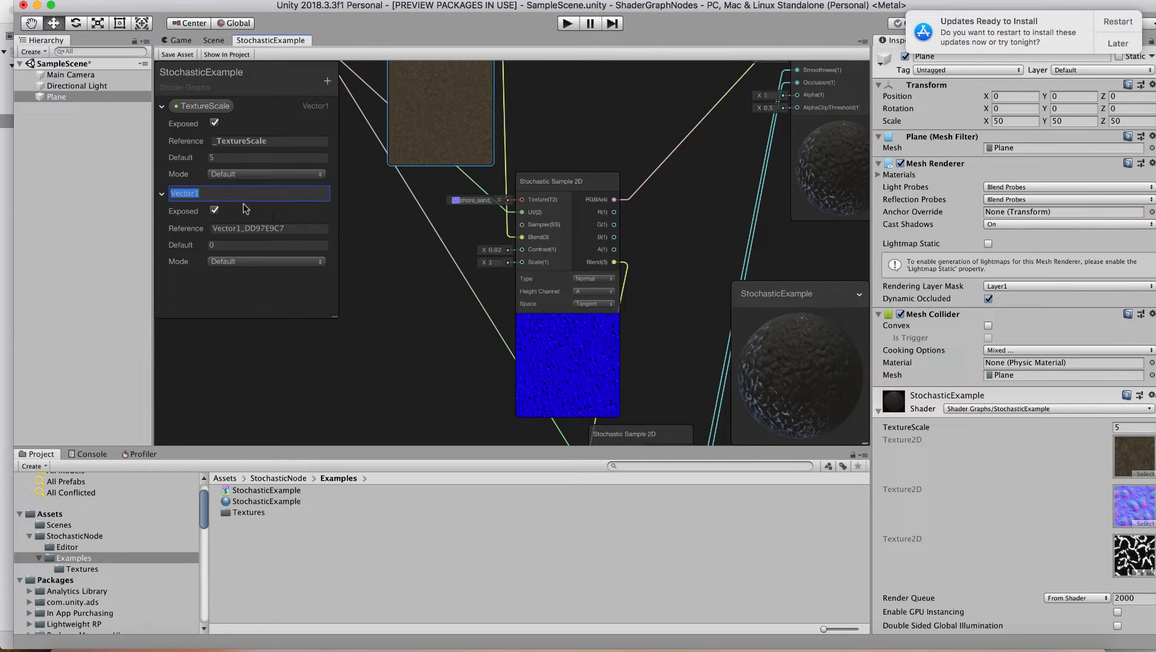
{"action": "type", "text": "StochasticContrast"}
{"action": "key", "text": "Return"}
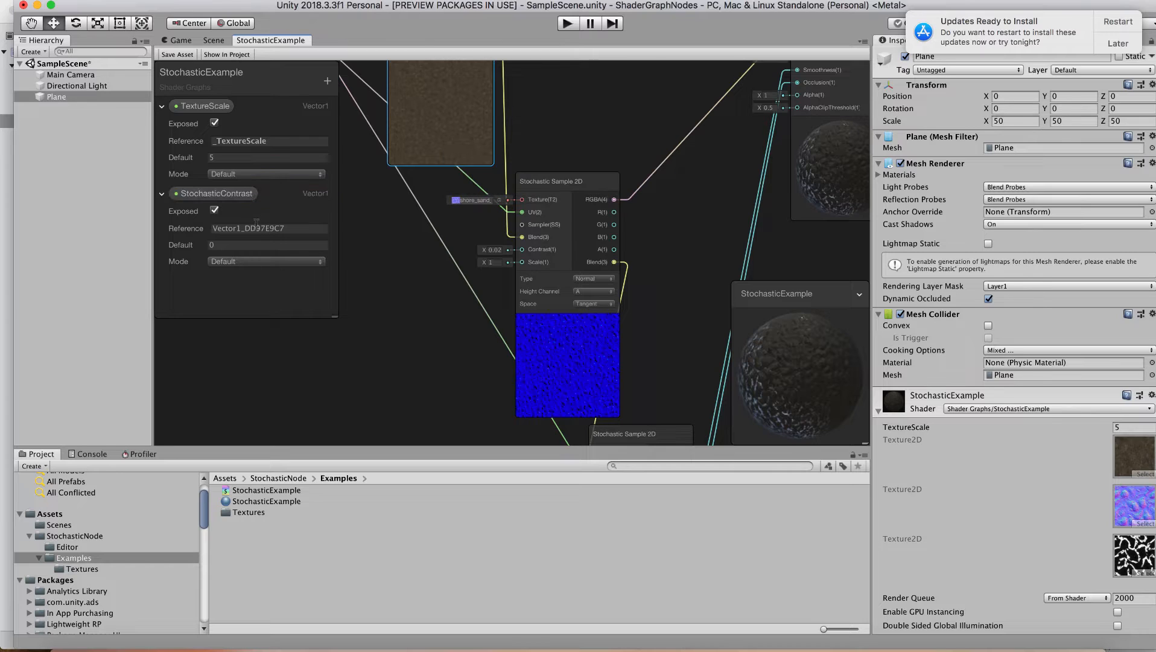
Set the StochasticContrast property's reference to _StochasticContrast and its mode to Slider
{"action": "left_click", "coordinate": [294, 227]}
{"action": "key", "text": "super+a"}
{"action": "type", "text": "S"}
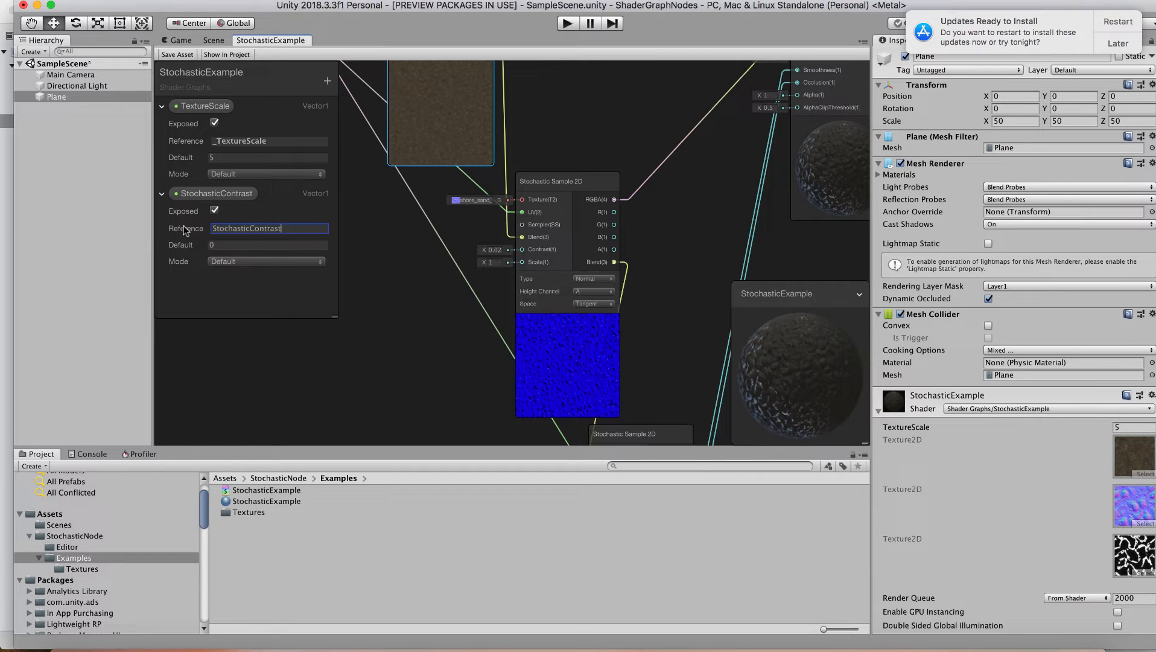
{"action": "key", "text": "Return"}
{"action": "left_click", "coordinate": [271, 262]}
{"action": "left_click", "coordinate": [244, 293]}
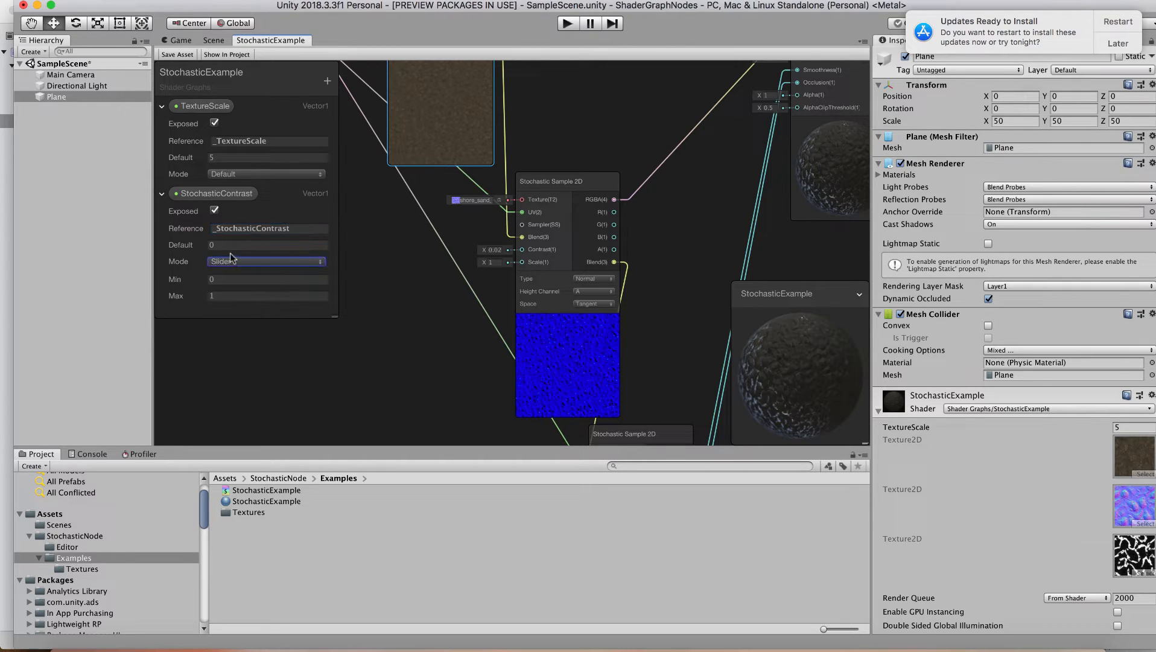
Give the StochasticContrast slider a minimum of 0.001, a maximum of 0.999 and a default of 0.01
{"action": "left_click", "coordinate": [224, 279]}
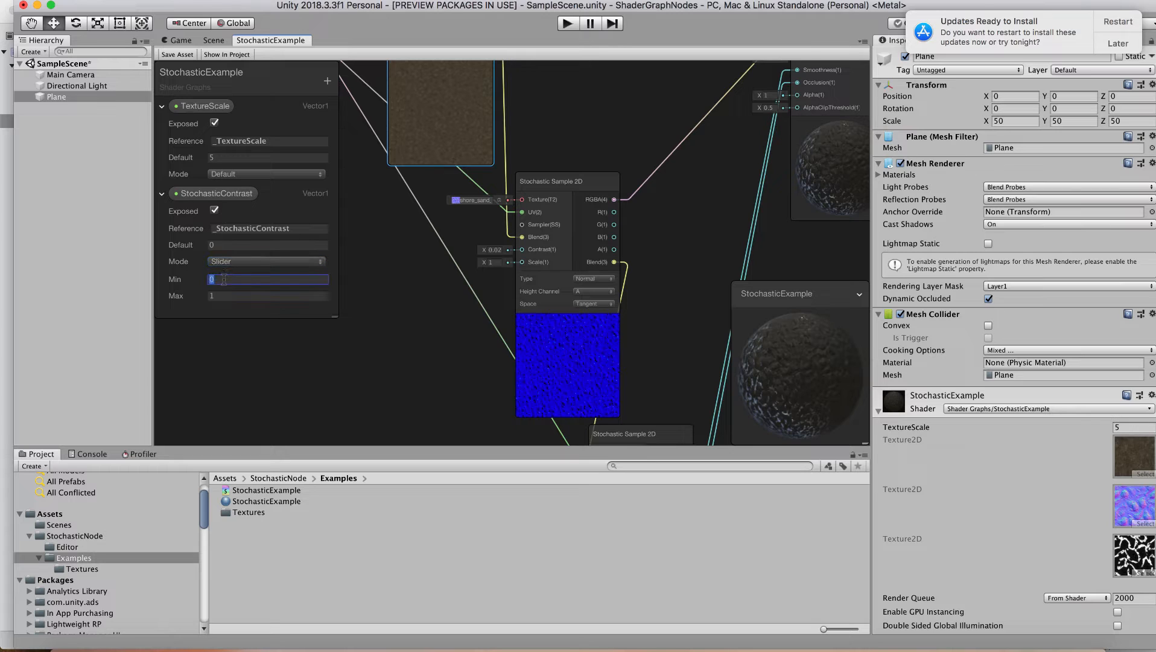
{"action": "type", "text": "0.001"}
{"action": "left_click", "coordinate": [220, 296]}
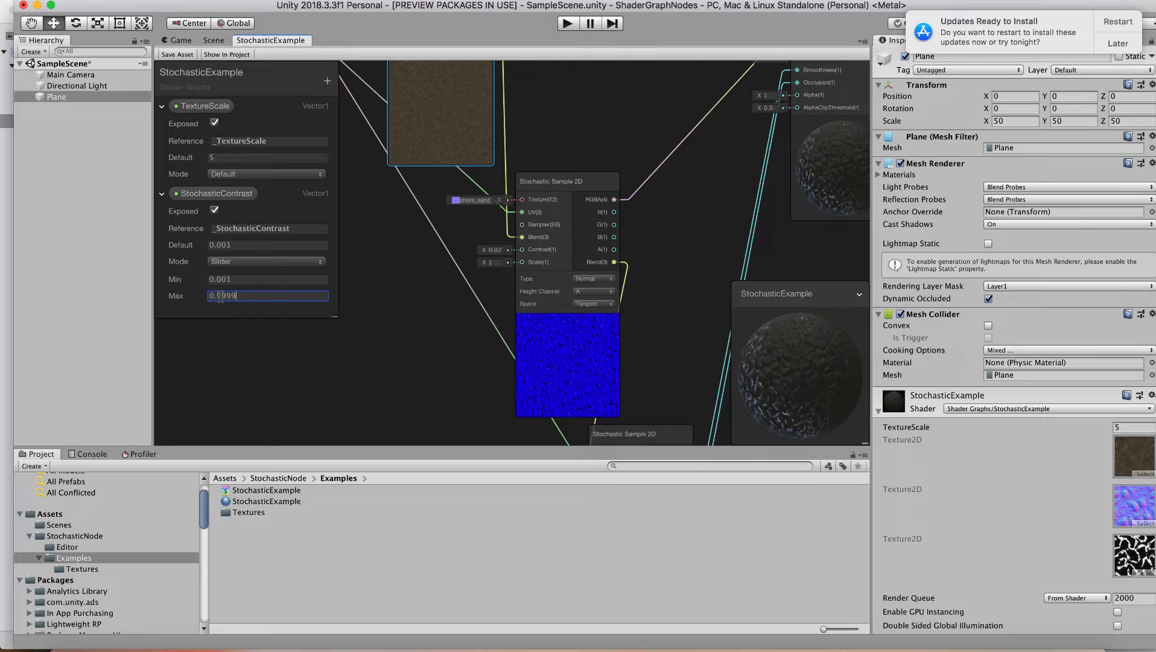
{"action": "left_click", "coordinate": [226, 245]}
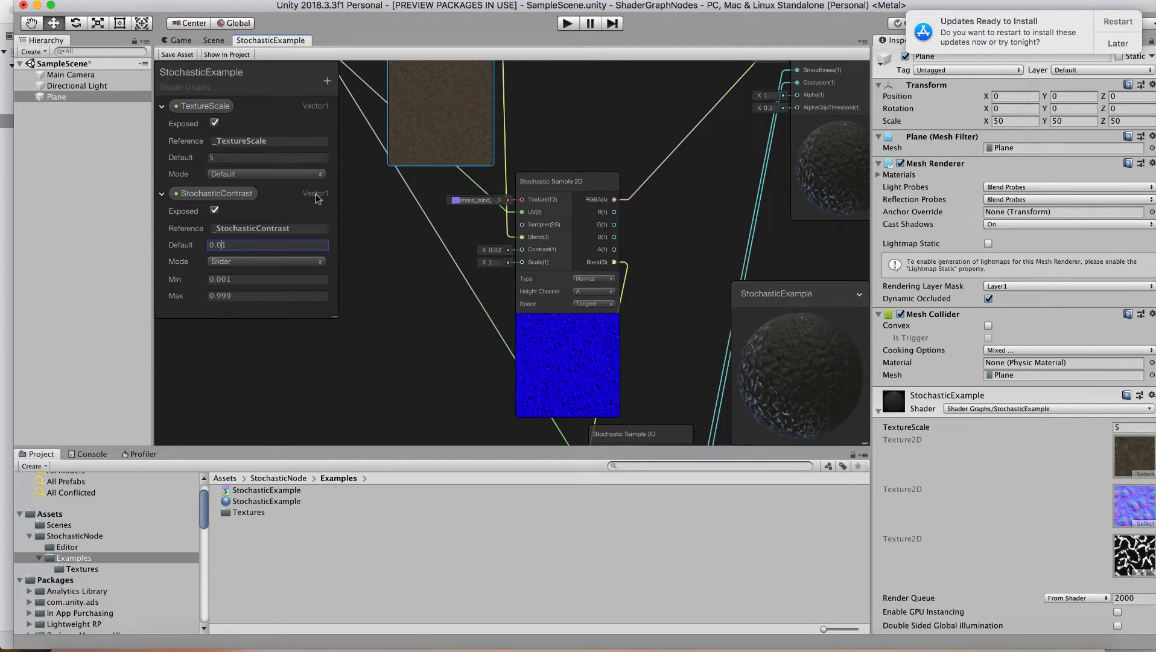
Add a Vector1 property named StochasticScale to the graph's blackboard
{"action": "left_click", "coordinate": [327, 82]}
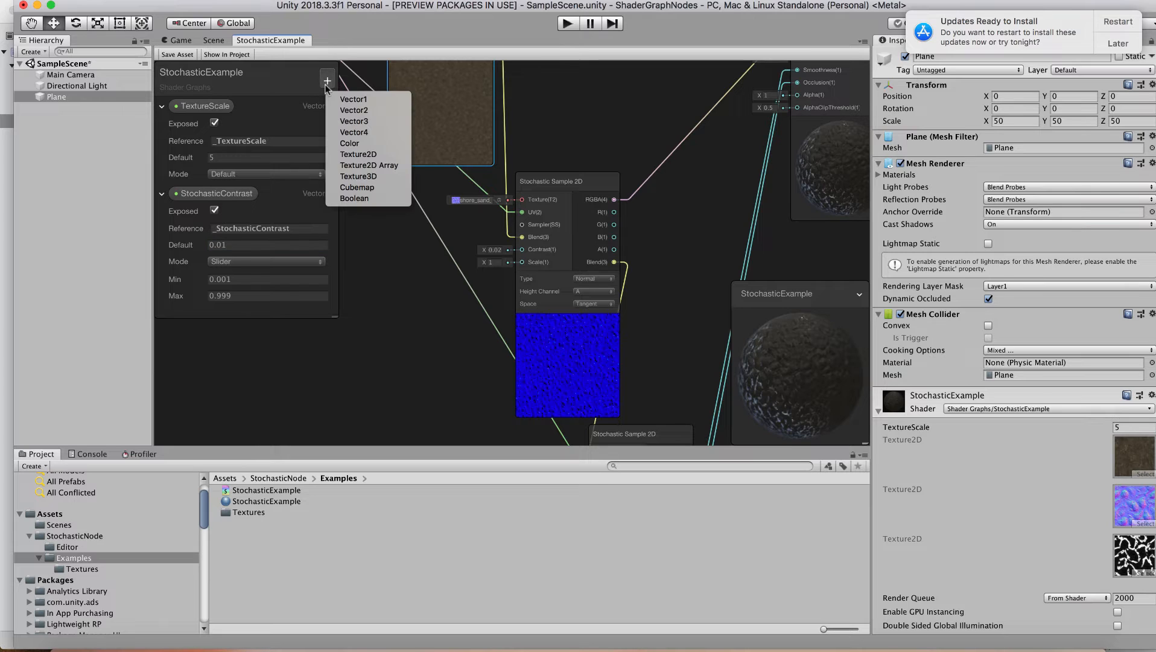
{"action": "left_click", "coordinate": [352, 99]}
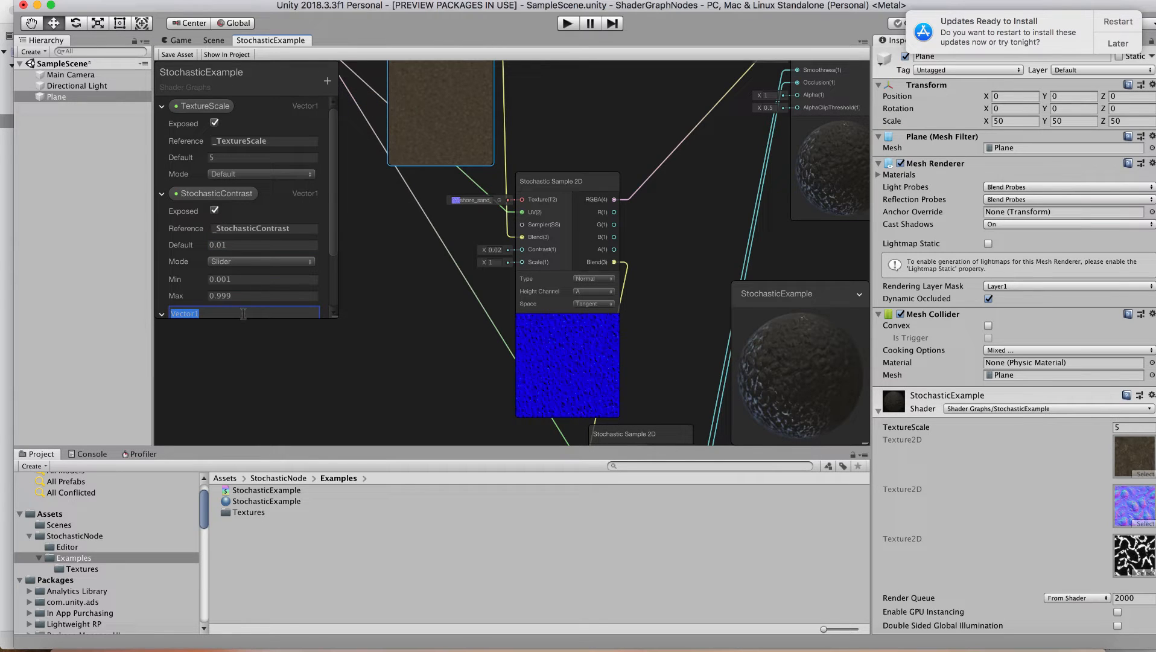
{"action": "type", "text": "StochasticScale"}
{"action": "key", "text": "Return"}
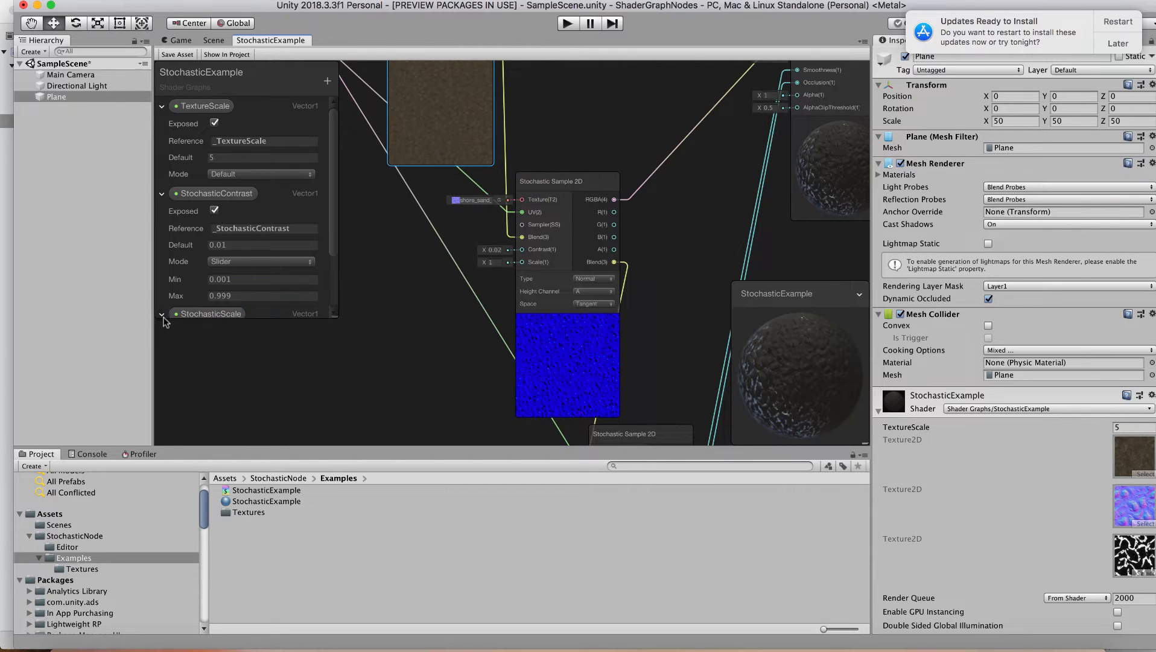
Set the StochasticScale property's reference to _StochasticScale and its default value to 1
{"action": "left_click_drag", "start_coordinate": [334, 250], "coordinate": [334, 304]}
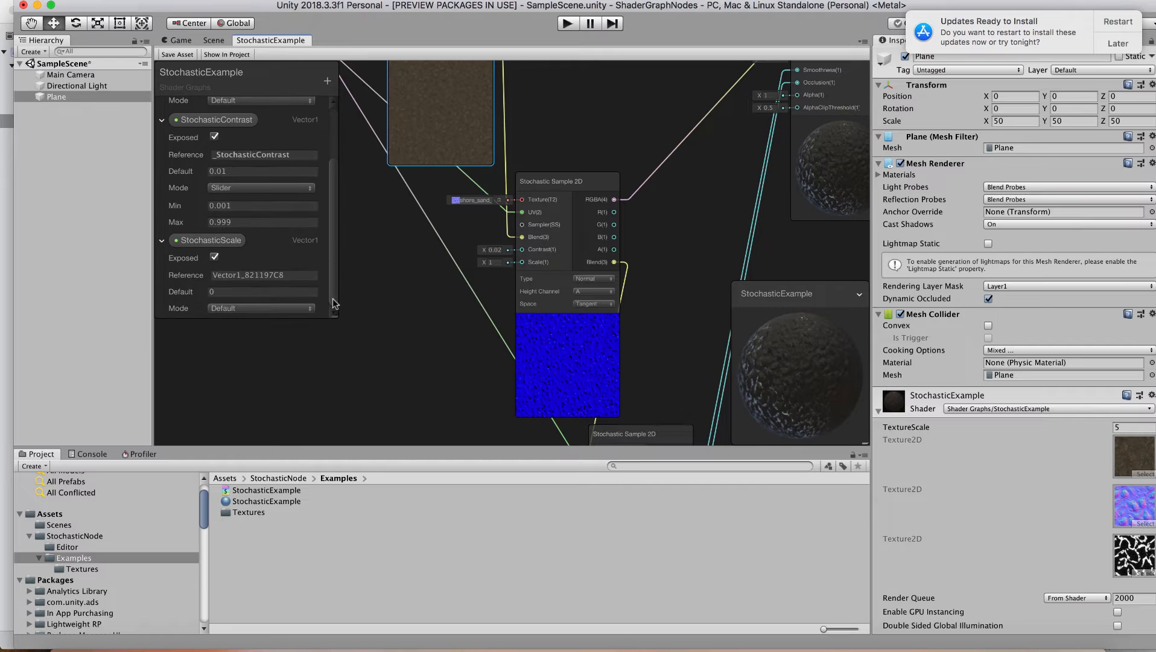
{"action": "left_click", "coordinate": [302, 280]}
{"action": "left_click_drag", "start_coordinate": [287, 275], "coordinate": [153, 272]}
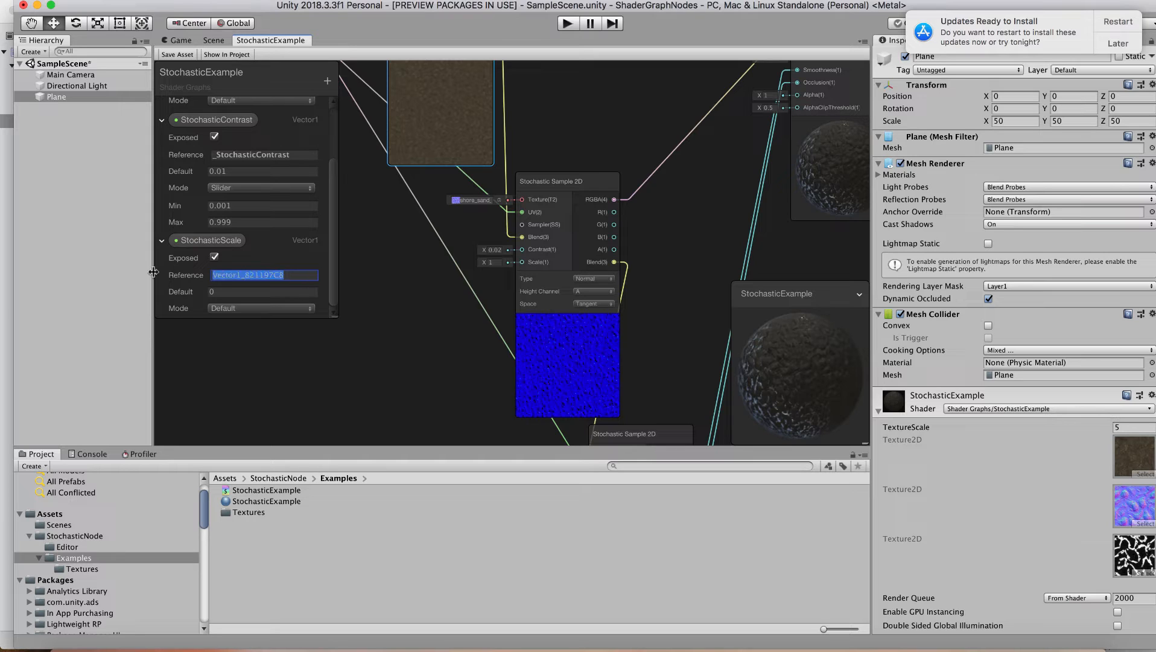
{"action": "type", "text": "_Stochastic"}
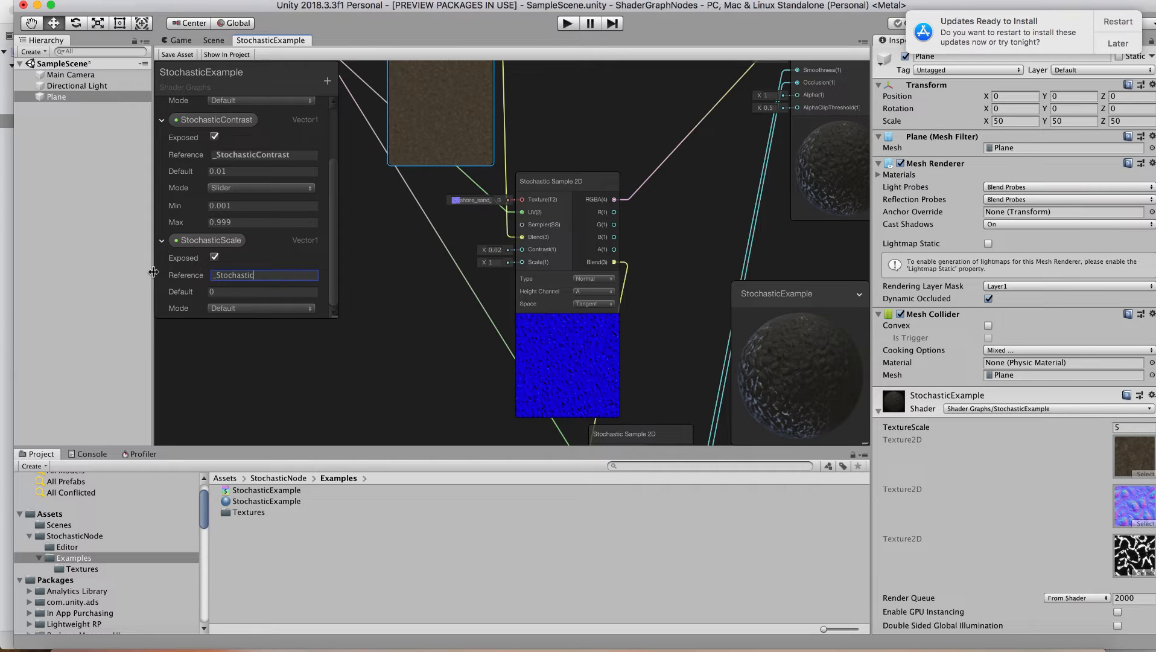
{"action": "type", "text": "Scale"}
{"action": "key", "text": "Return"}
{"action": "left_click", "coordinate": [225, 292]}
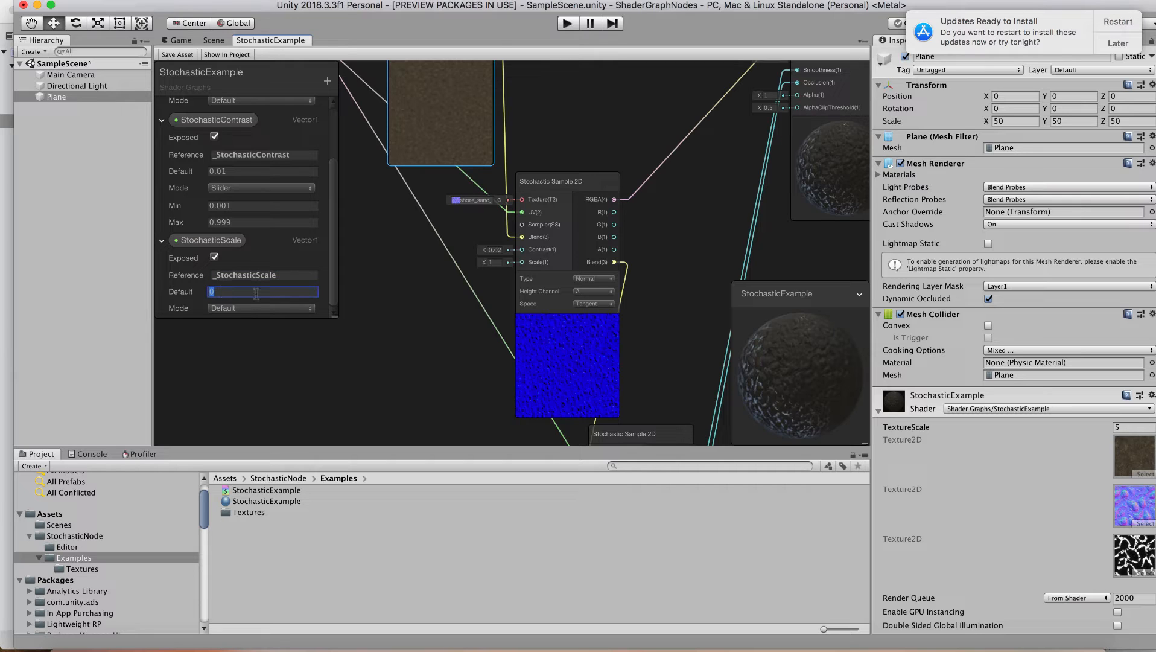
{"action": "type", "text": "1"}
{"action": "key", "text": "Return"}
Switch the StochasticScale property to Slider mode with a minimum of 0.5 and a maximum of 1.5
{"action": "left_click", "coordinate": [285, 309]}
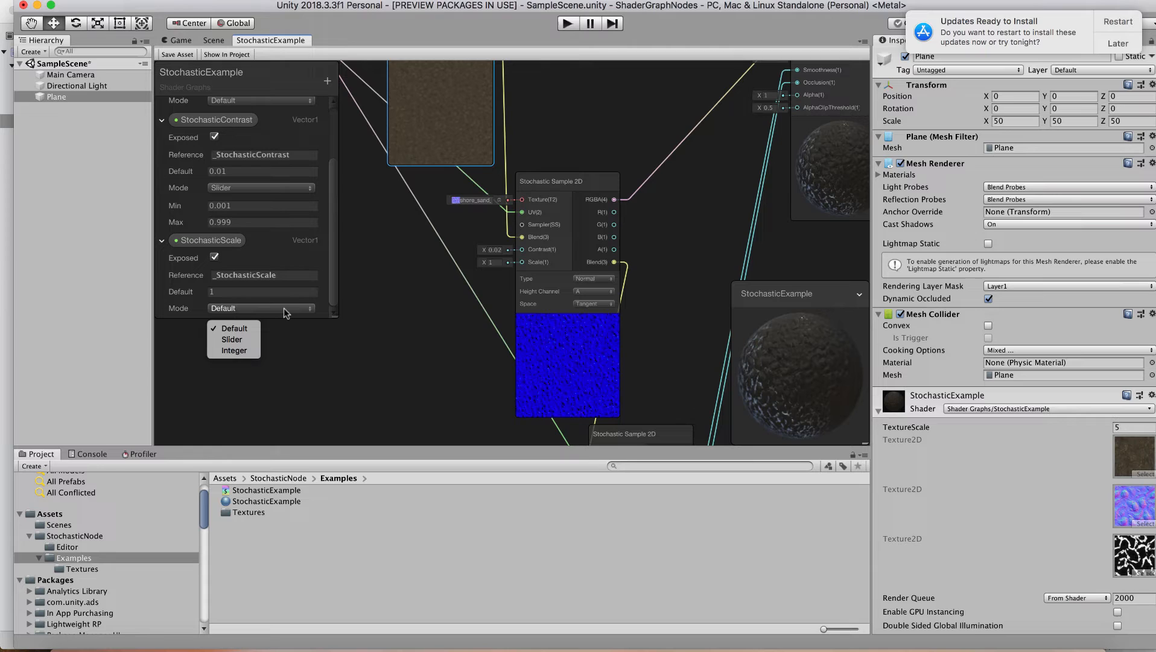
{"action": "left_click", "coordinate": [252, 340]}
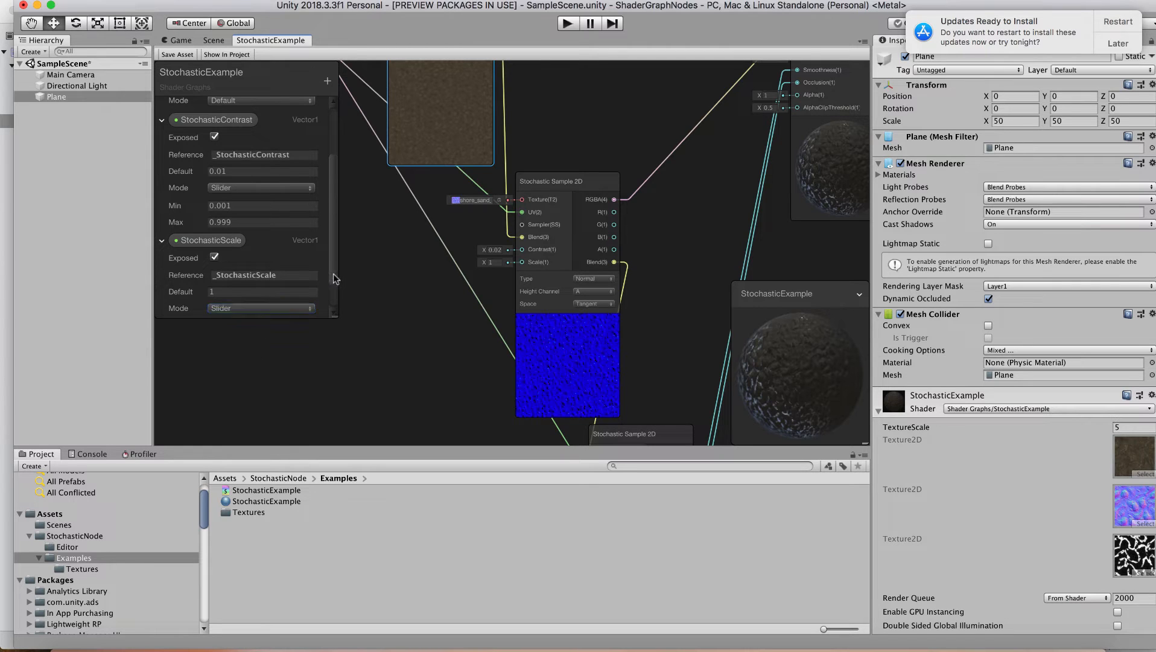
{"action": "scroll", "coordinate": [332, 283], "scroll_direction": "down", "scroll_amount": 2}
{"action": "left_click", "coordinate": [240, 294]}
{"action": "type", "text": "."}
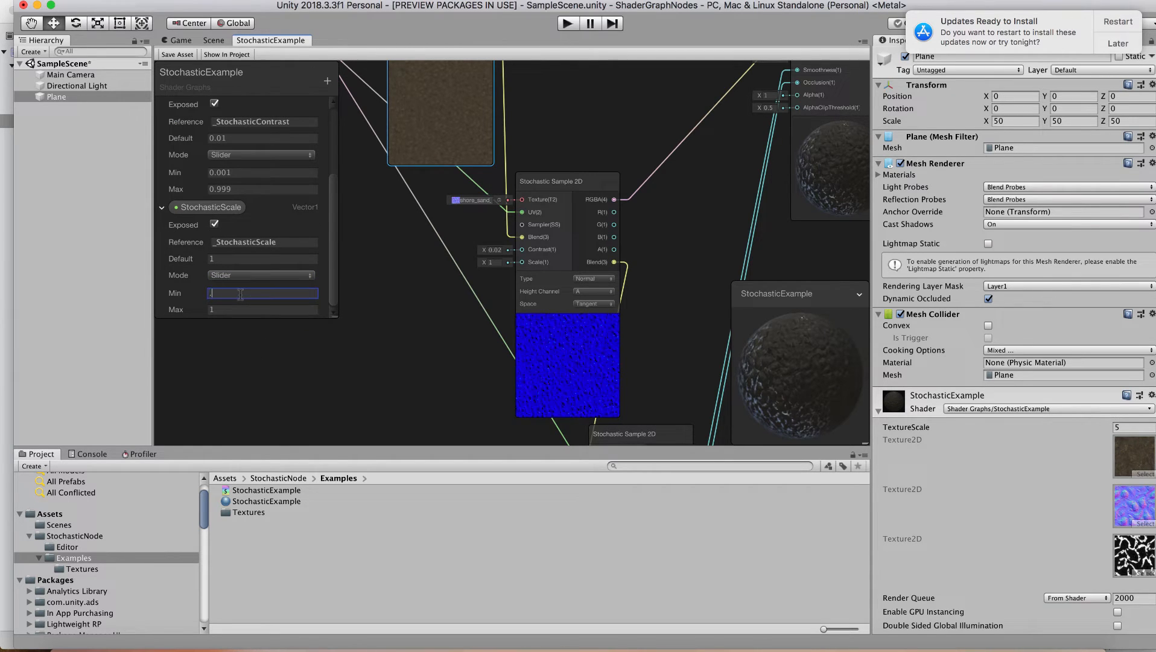
{"action": "type", "text": "5"}
{"action": "left_click", "coordinate": [242, 309]}
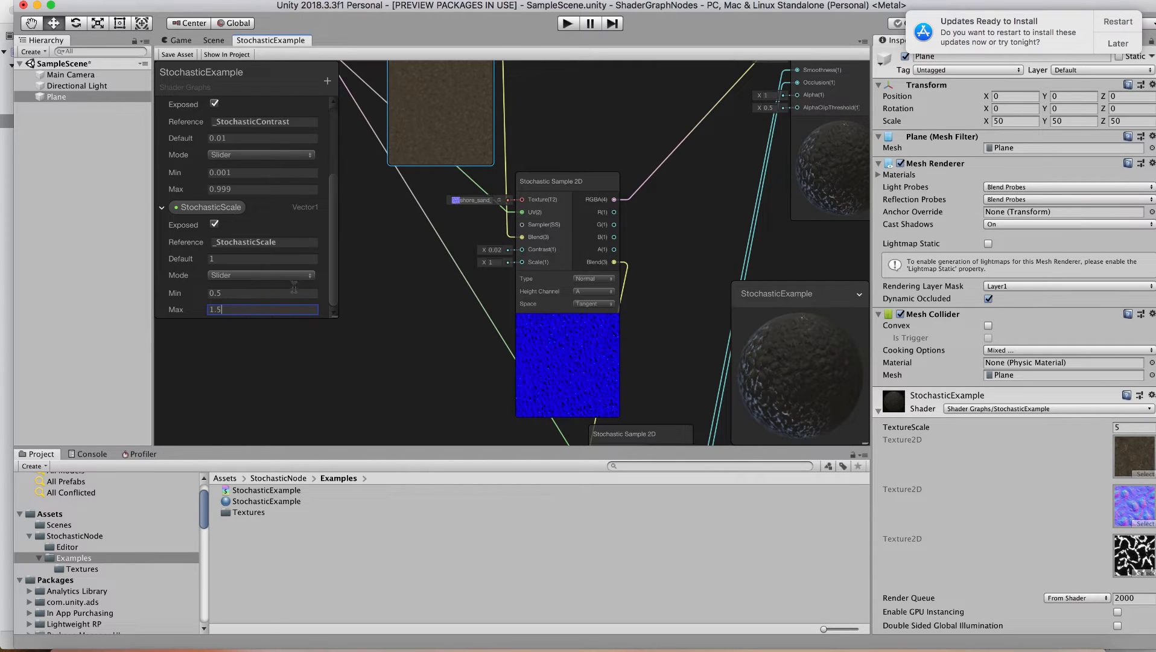
{"action": "left_click", "coordinate": [333, 266]}
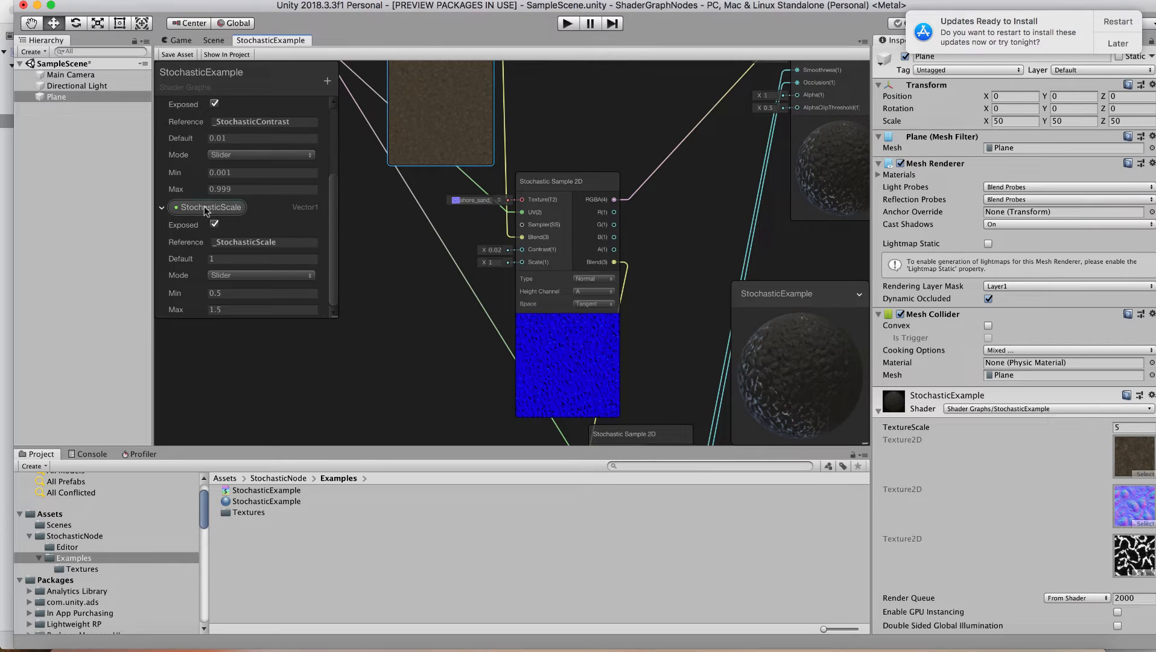
Place StochasticScale and StochasticContrast property nodes in the empty graph area beside the second Stochastic Sample 2D node
{"action": "left_click_drag", "start_coordinate": [206, 210], "coordinate": [379, 340]}
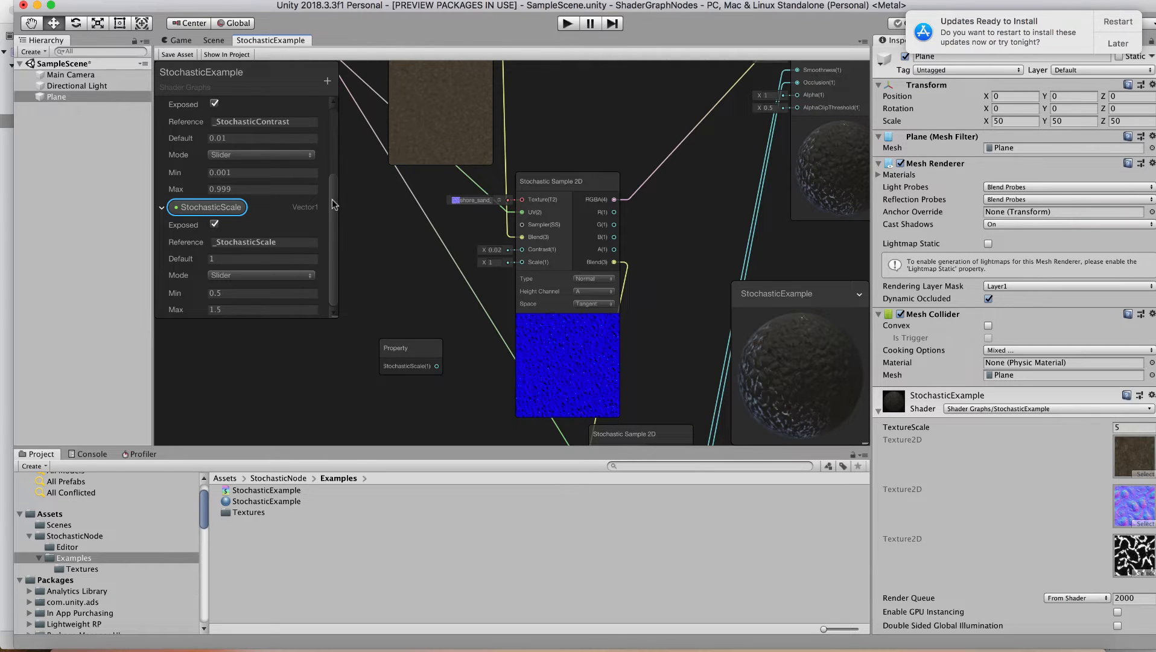
{"action": "left_click_drag", "start_coordinate": [332, 199], "coordinate": [332, 149]}
{"action": "left_click", "coordinate": [227, 168]}
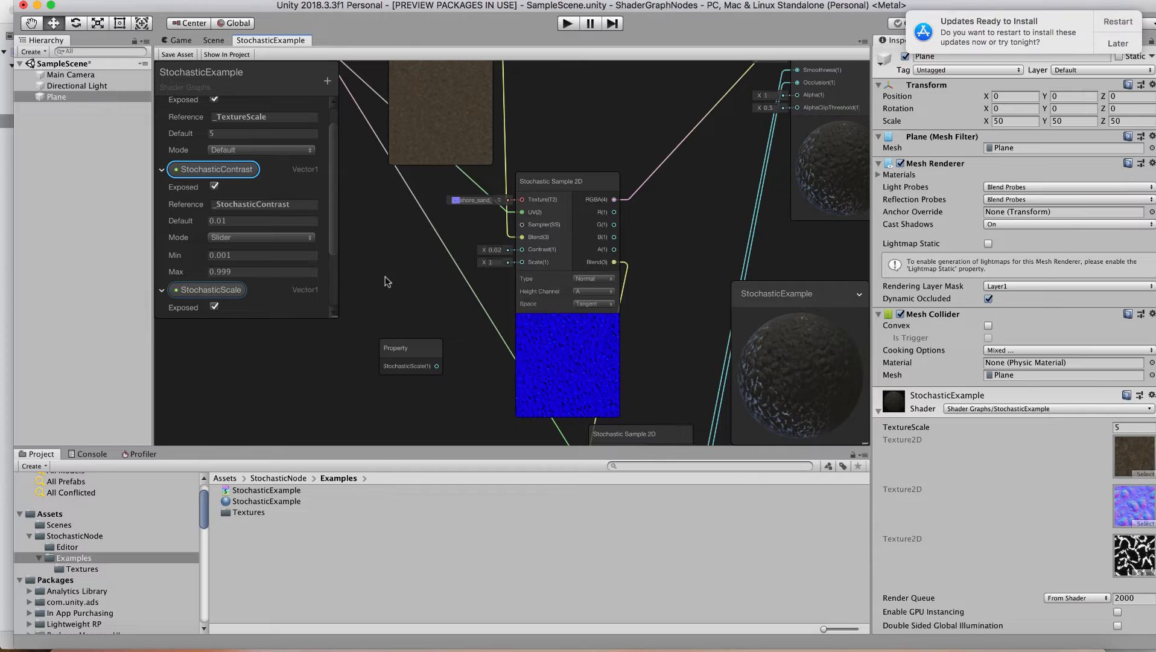
{"action": "left_click_drag", "start_coordinate": [387, 281], "coordinate": [387, 282]}
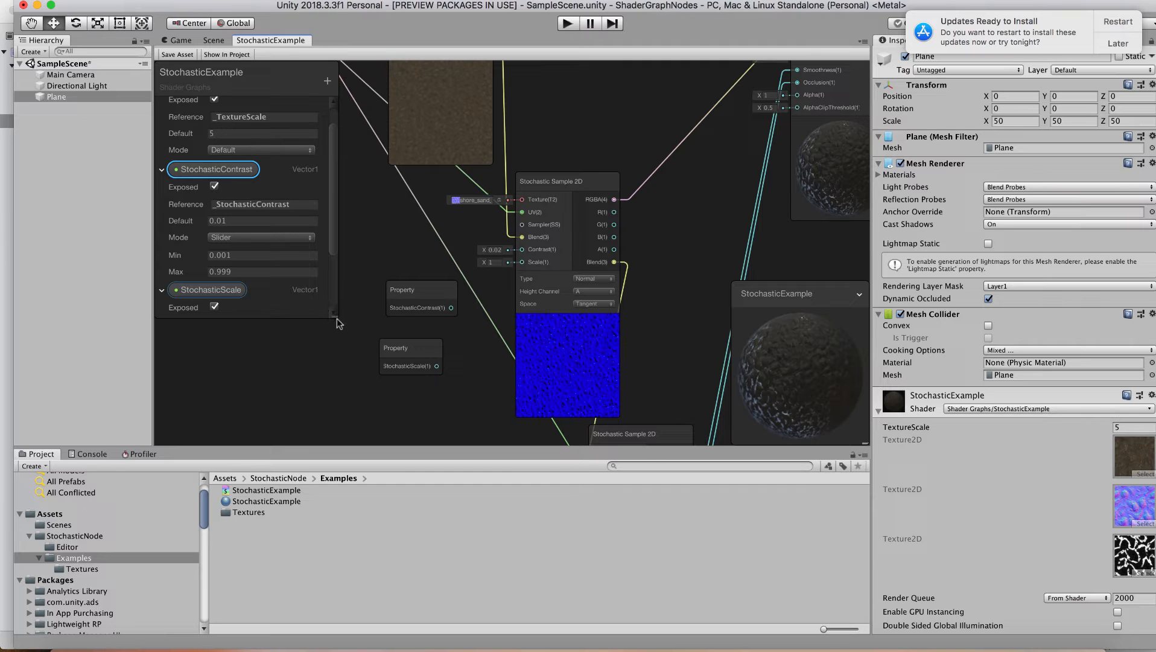
Shrink the property blackboard and move the StochasticContrast and StochasticScale nodes up beside it, one above the other
{"action": "left_click_drag", "start_coordinate": [336, 318], "coordinate": [244, 191]}
{"action": "left_click_drag", "start_coordinate": [409, 281], "coordinate": [284, 130]}
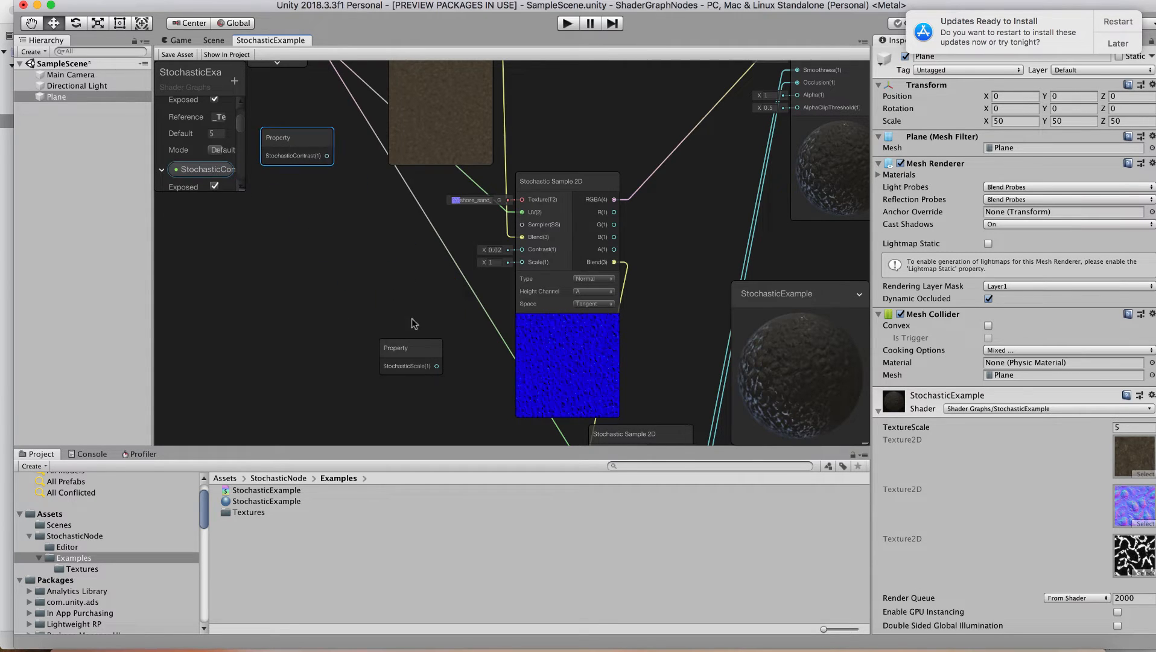
{"action": "left_click_drag", "start_coordinate": [407, 350], "coordinate": [279, 189]}
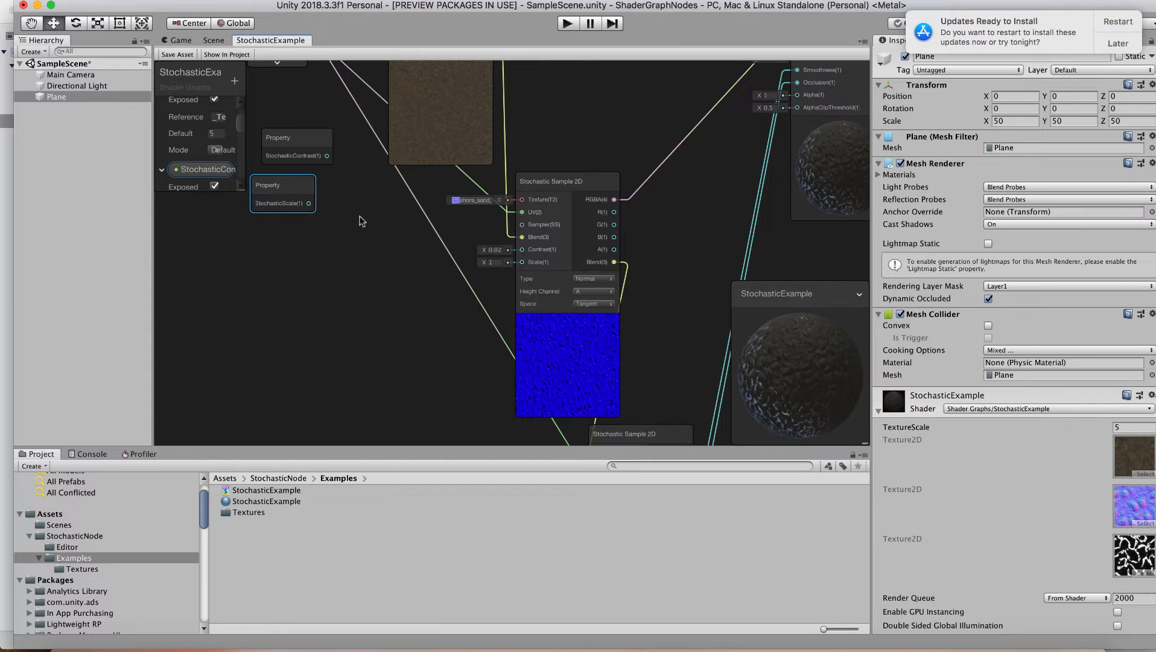
Connect StochasticContrast to the Contrast input and StochasticScale to the Scale input of the first Stochastic Sample 2D node
{"action": "left_click_drag", "start_coordinate": [358, 204], "coordinate": [460, 360], "text": "alt"}
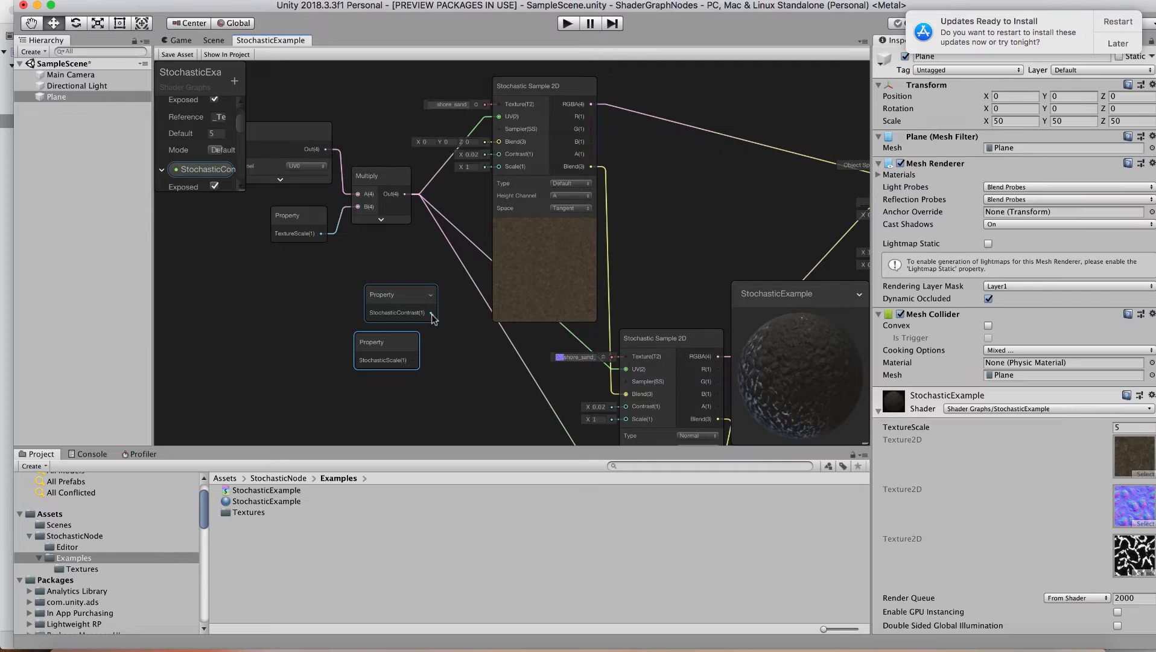
{"action": "left_click_drag", "start_coordinate": [431, 312], "coordinate": [499, 153]}
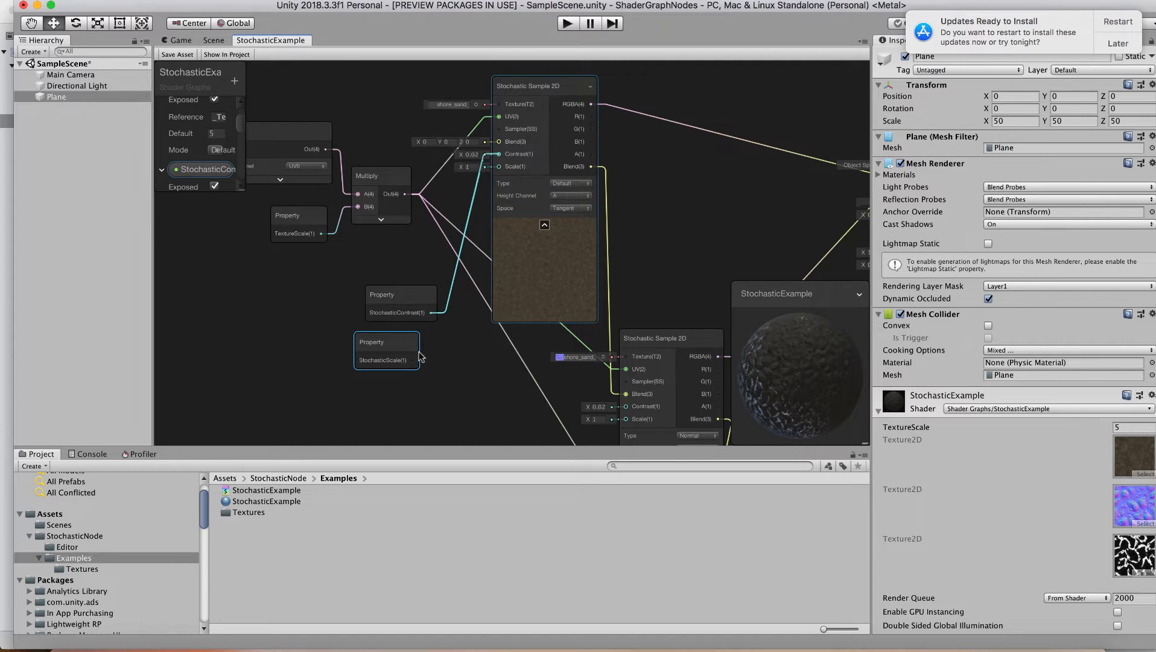
{"action": "left_click_drag", "start_coordinate": [414, 360], "coordinate": [500, 166]}
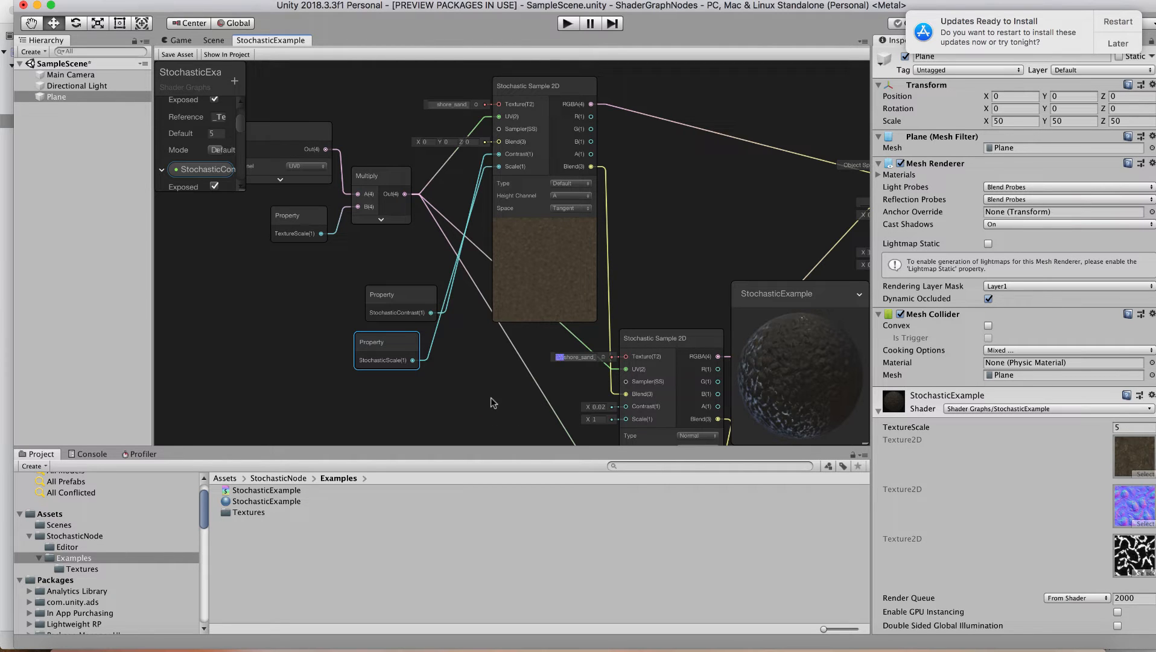
Connect the StochasticScale property node to the Scale inputs of the second and third Stochastic Sample 2D nodes
{"action": "middle_click_drag", "start_coordinate": [493, 395], "coordinate": [362, 307]}
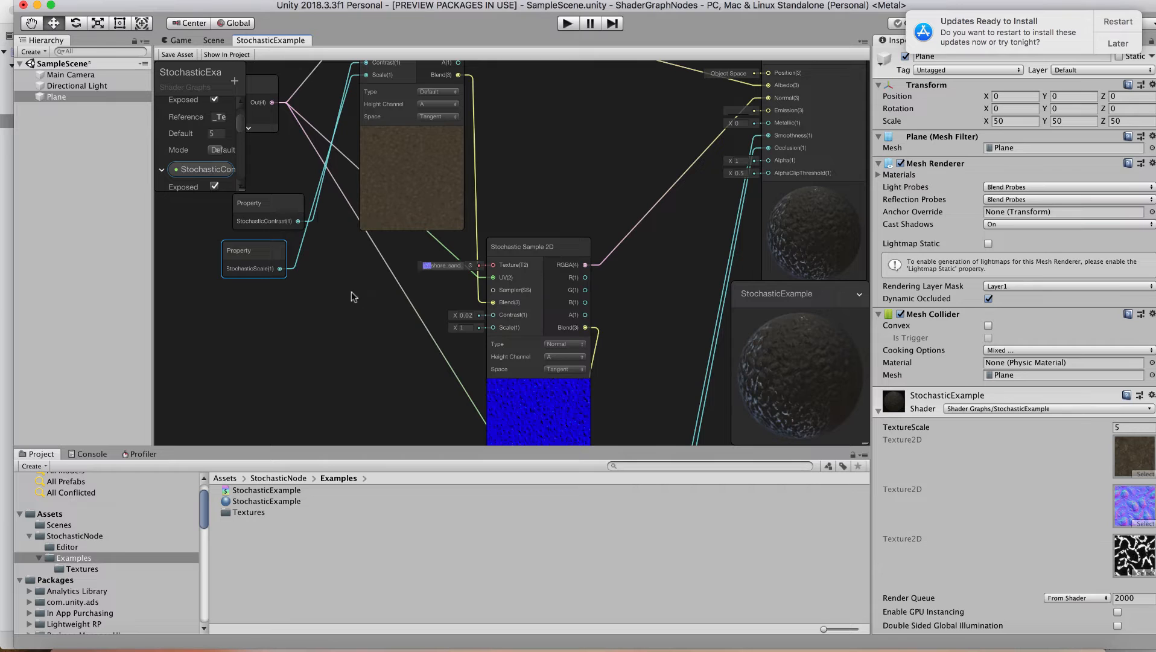
{"action": "left_click_drag", "start_coordinate": [281, 268], "coordinate": [493, 328]}
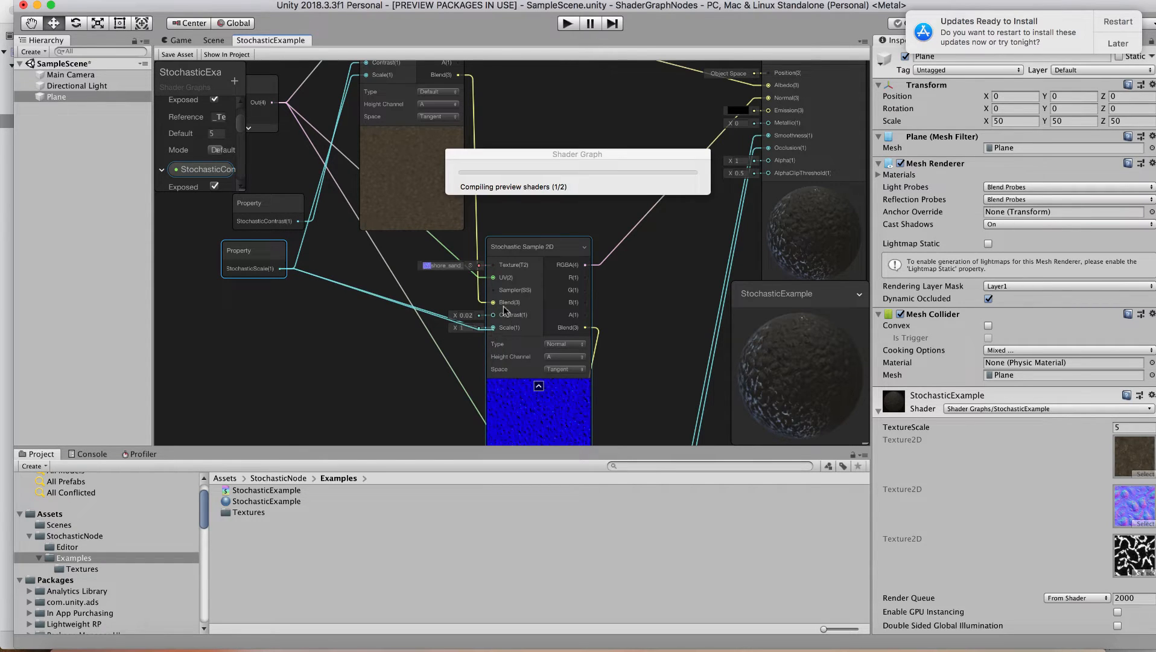
{"action": "middle_click_drag", "start_coordinate": [435, 388], "coordinate": [451, 211]}
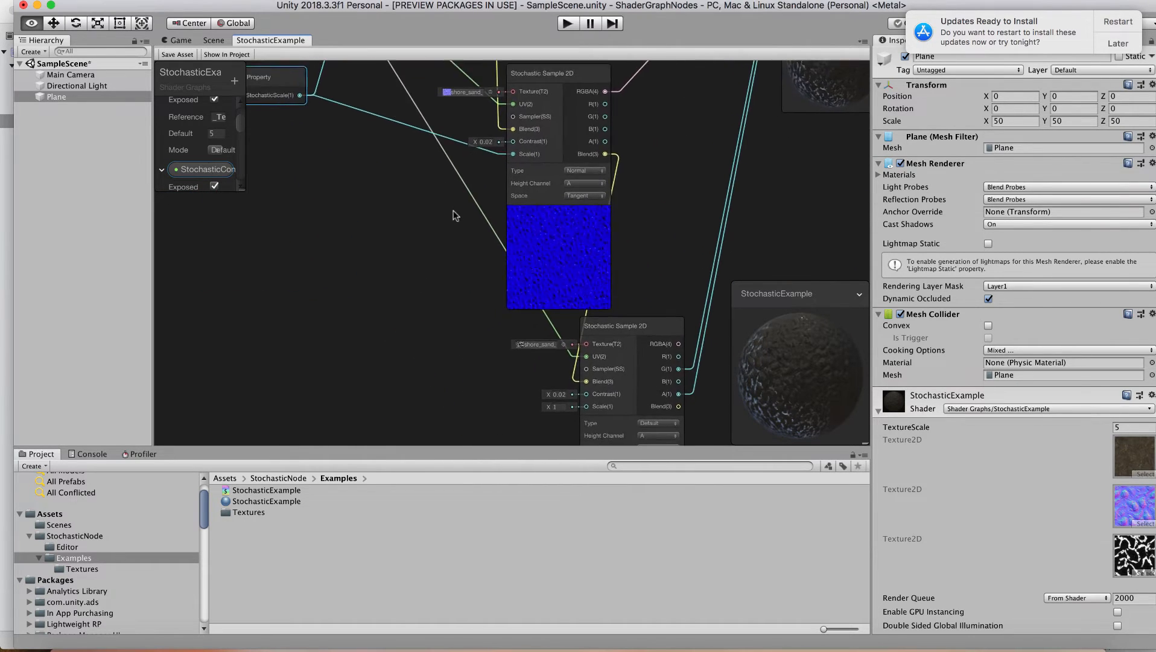
{"action": "left_click_drag", "start_coordinate": [302, 99], "coordinate": [588, 336]}
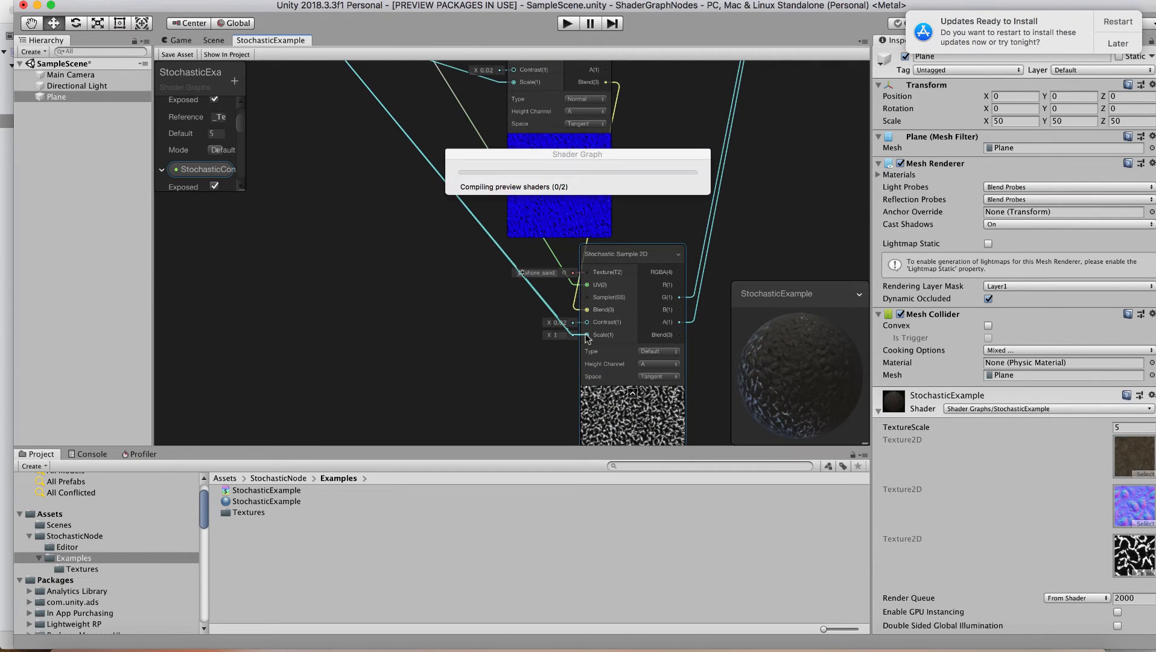
Save the shader graph asset and inspect the whole textured plane in the Scene view
{"action": "key", "text": "alt"}
{"action": "left_click_drag", "start_coordinate": [431, 185], "coordinate": [409, 394], "text": "alt"}
{"action": "scroll", "coordinate": [409, 394], "scroll_direction": "down", "scroll_amount": 10}
{"action": "scroll", "coordinate": [409, 394], "scroll_direction": "up", "scroll_amount": 6}
{"action": "scroll", "coordinate": [408, 399], "scroll_direction": "up", "scroll_amount": 2}
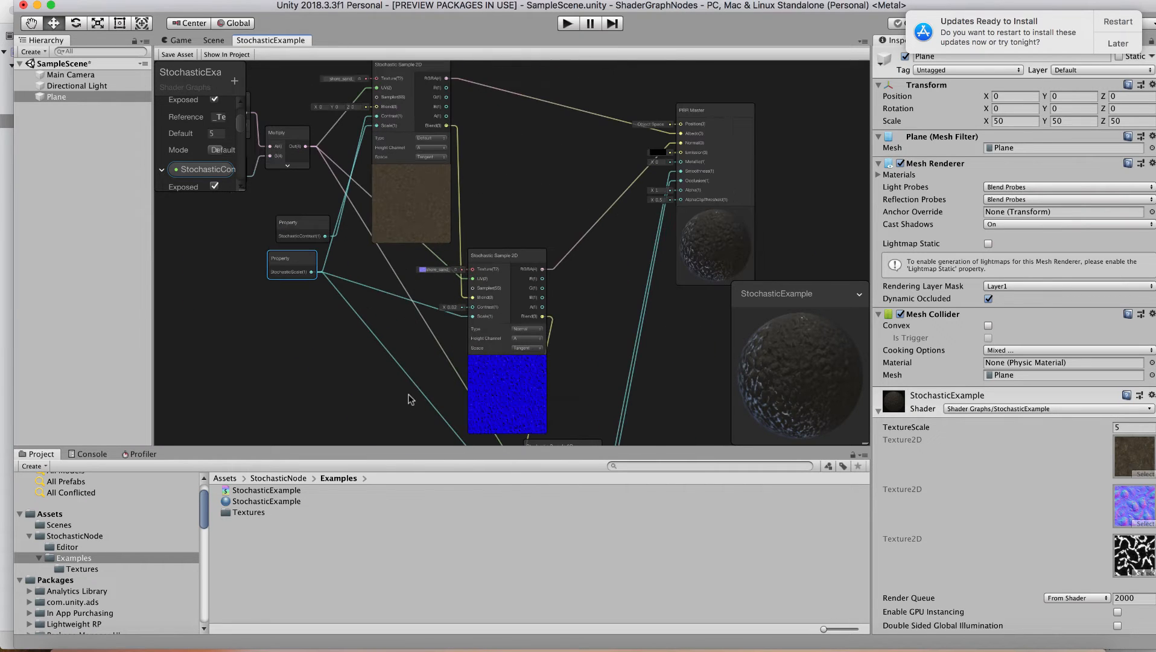
{"action": "left_click", "coordinate": [177, 55]}
{"action": "left_click", "coordinate": [212, 45]}
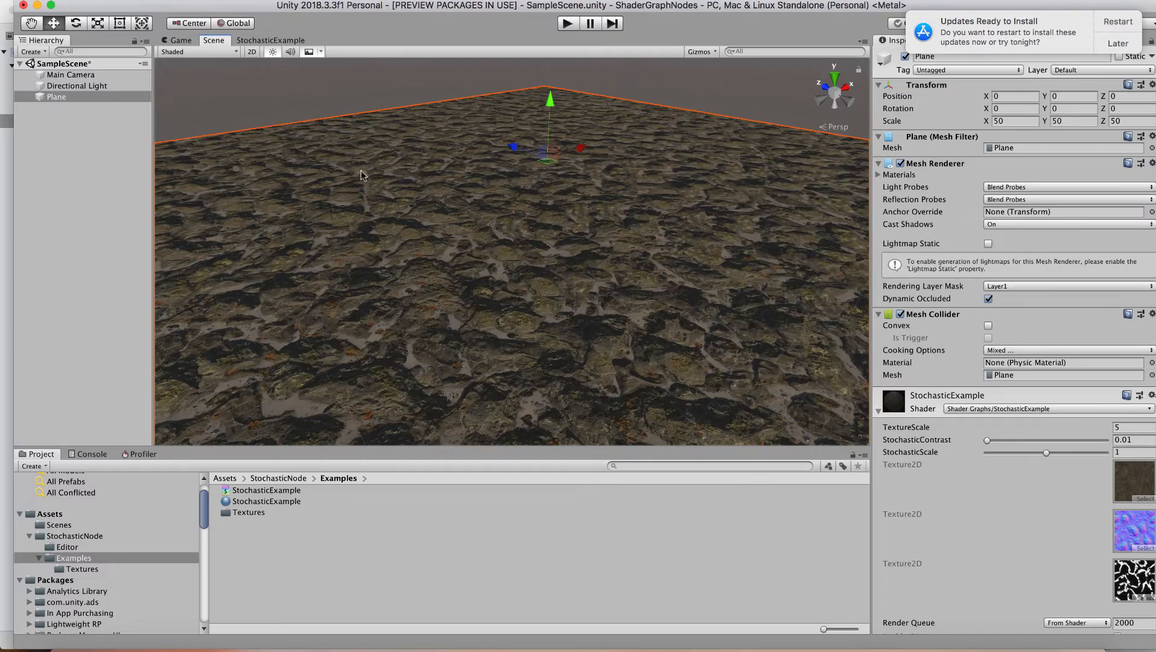
{"action": "left_click_drag", "start_coordinate": [477, 248], "coordinate": [611, 263], "text": "alt"}
{"action": "scroll", "coordinate": [615, 259], "scroll_direction": "down", "scroll_amount": 8, "text": "alt"}
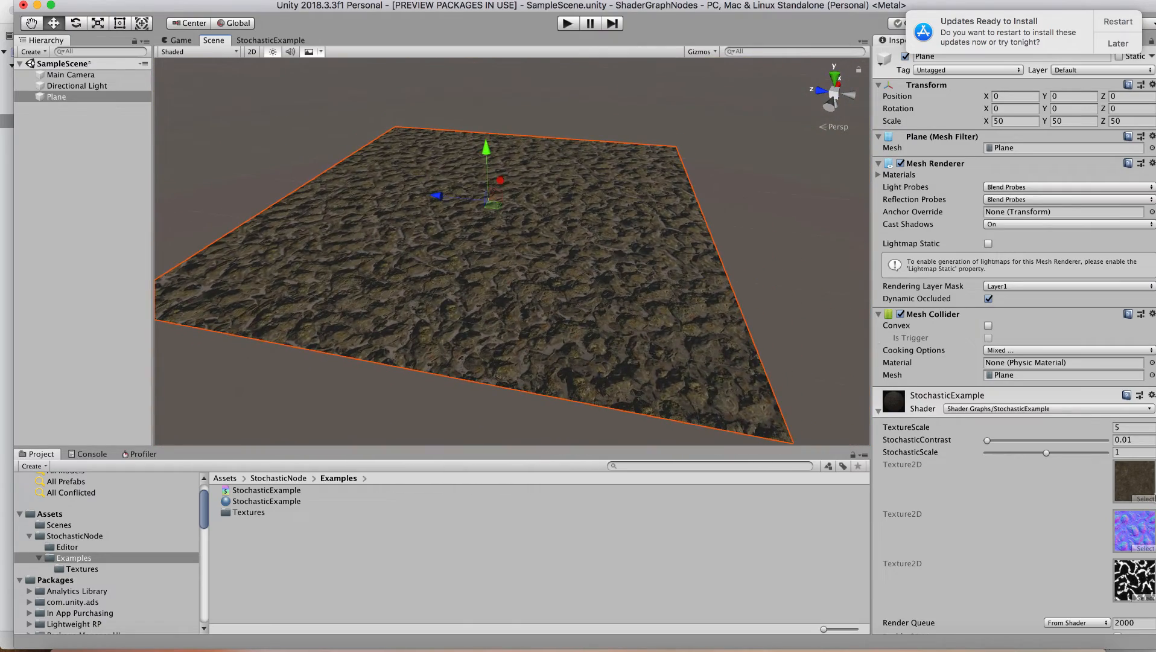
Try a TextureScale of 10 on the plane's StochasticExample material, inspect the surface, and restore the value to 5
{"action": "left_click", "coordinate": [1124, 427]}
{"action": "type", "text": "10"}
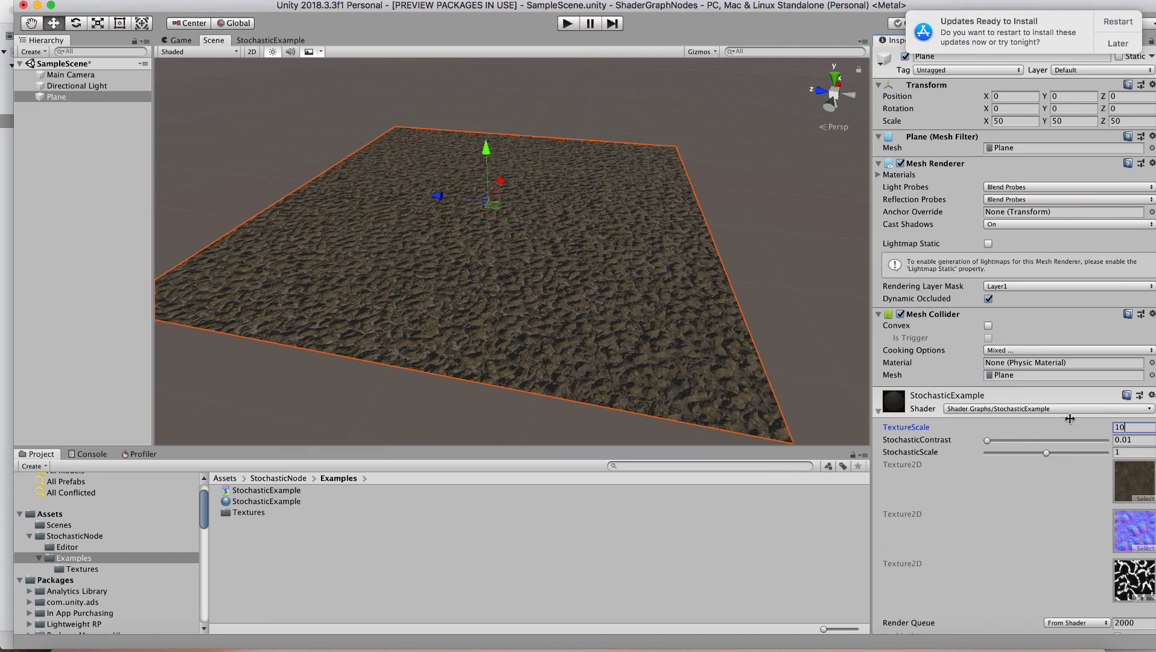
{"action": "left_click_drag", "start_coordinate": [632, 412], "coordinate": [585, 347], "text": "alt"}
{"action": "left_click", "coordinate": [1146, 426]}
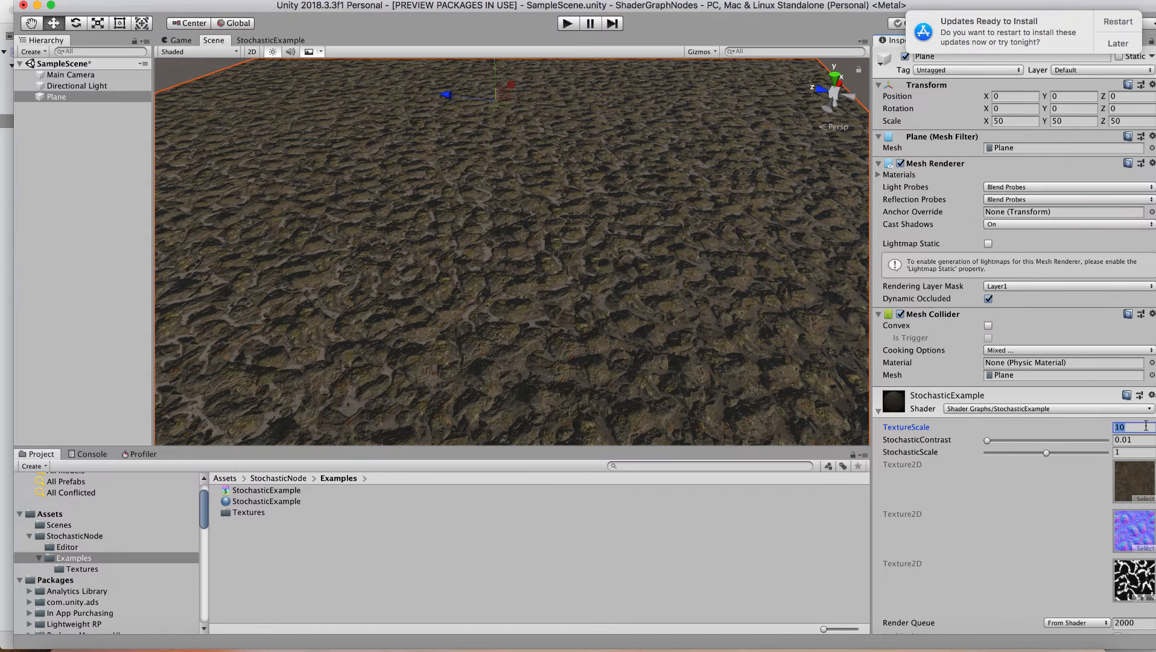
{"action": "type", "text": "5"}
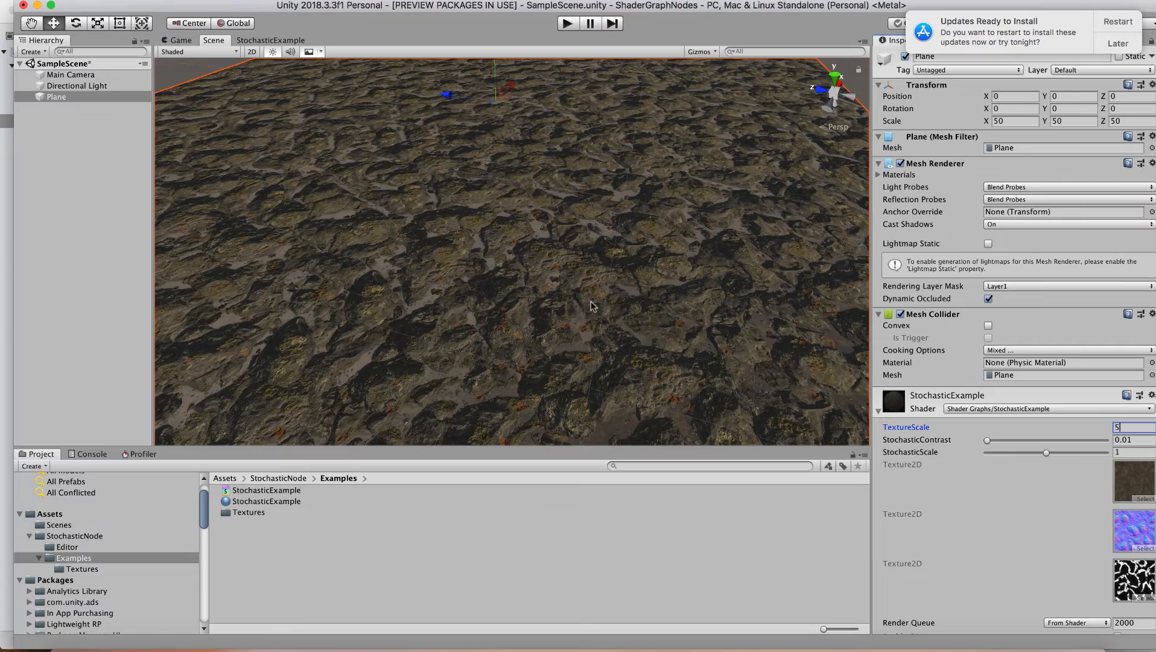
Try a StochasticContrast of 0.952 on the plane's material, inspect the texture blending up close, and lower the value to 0.056
{"action": "left_click_drag", "start_coordinate": [591, 306], "coordinate": [529, 293], "text": "alt"}
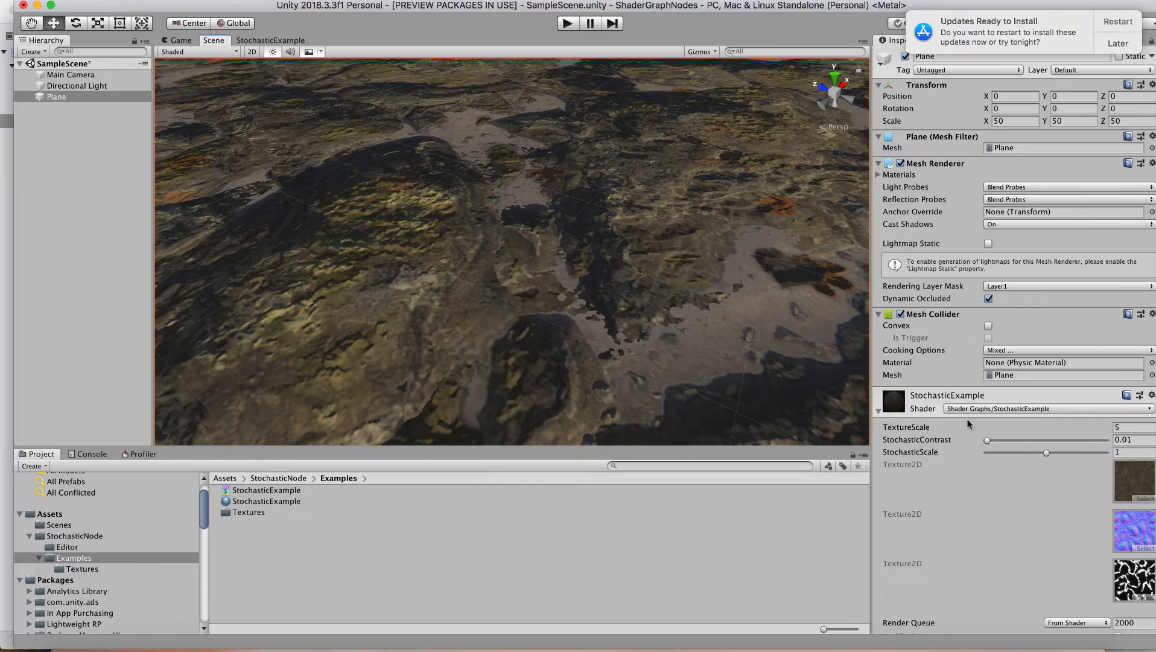
{"action": "left_click_drag", "start_coordinate": [987, 440], "coordinate": [1112, 440]}
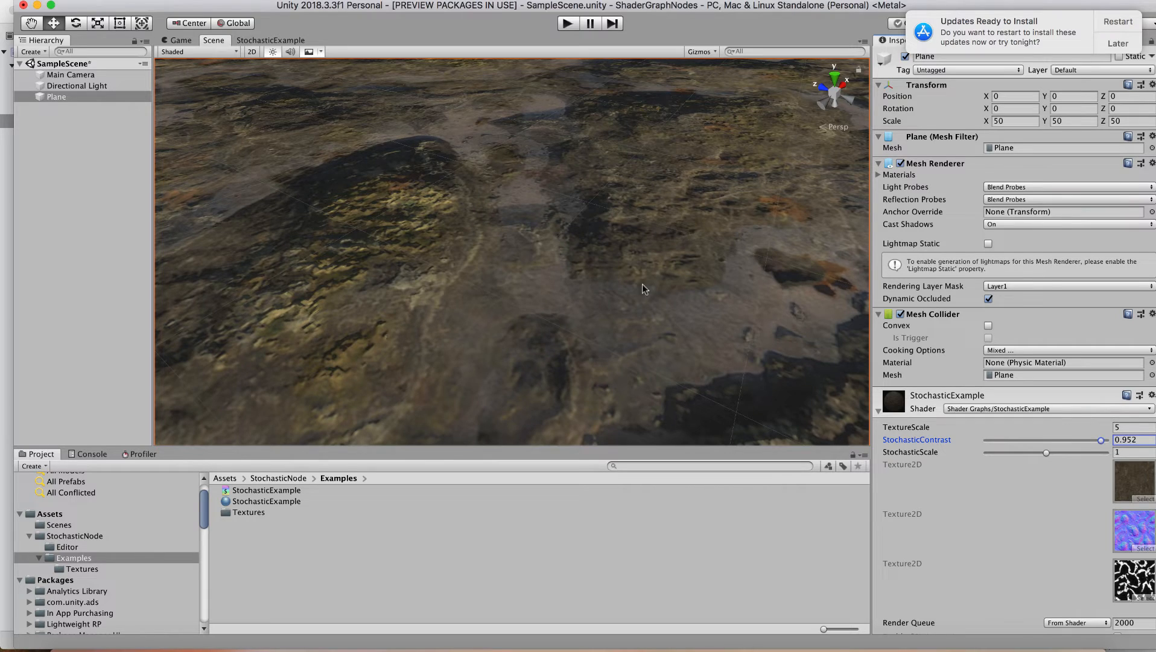
{"action": "left_click_drag", "start_coordinate": [595, 281], "coordinate": [545, 246], "text": "alt"}
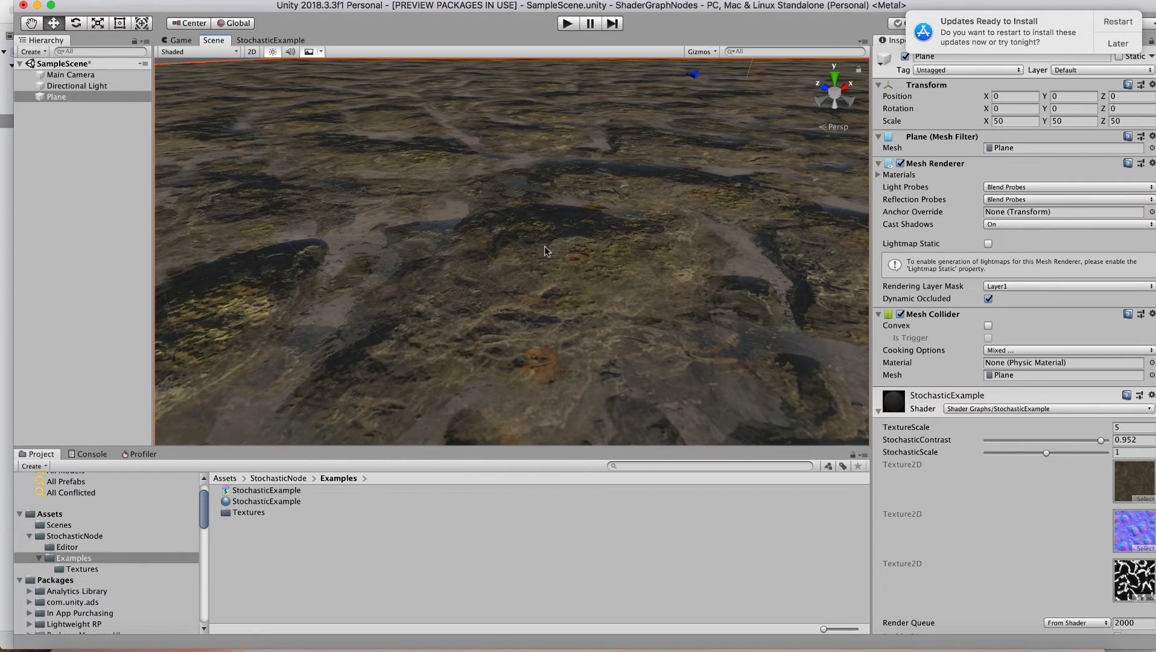
{"action": "left_click_drag", "start_coordinate": [1103, 441], "coordinate": [993, 434]}
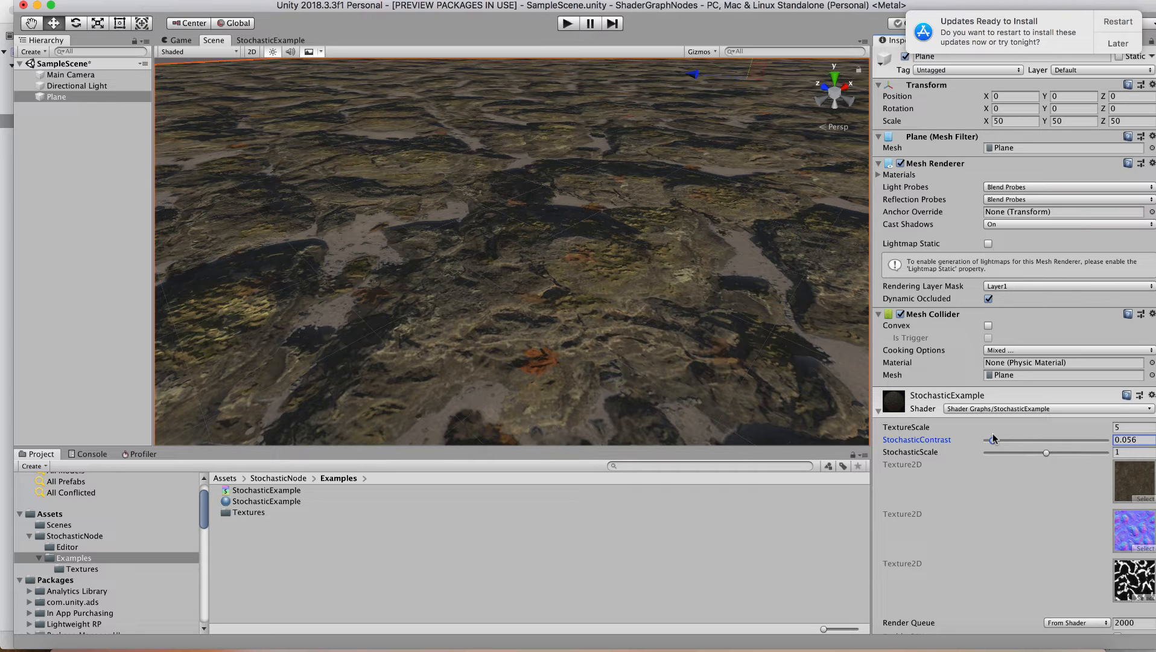
{"action": "mouse_move", "coordinate": [571, 317]}
{"action": "left_mouse_down", "text": "alt"}
{"action": "mouse_move", "coordinate": [284, 356]}
{"action": "mouse_move", "coordinate": [357, 297]}
{"action": "mouse_move", "coordinate": [591, 326]}
{"action": "left_mouse_up", "text": "alt"}
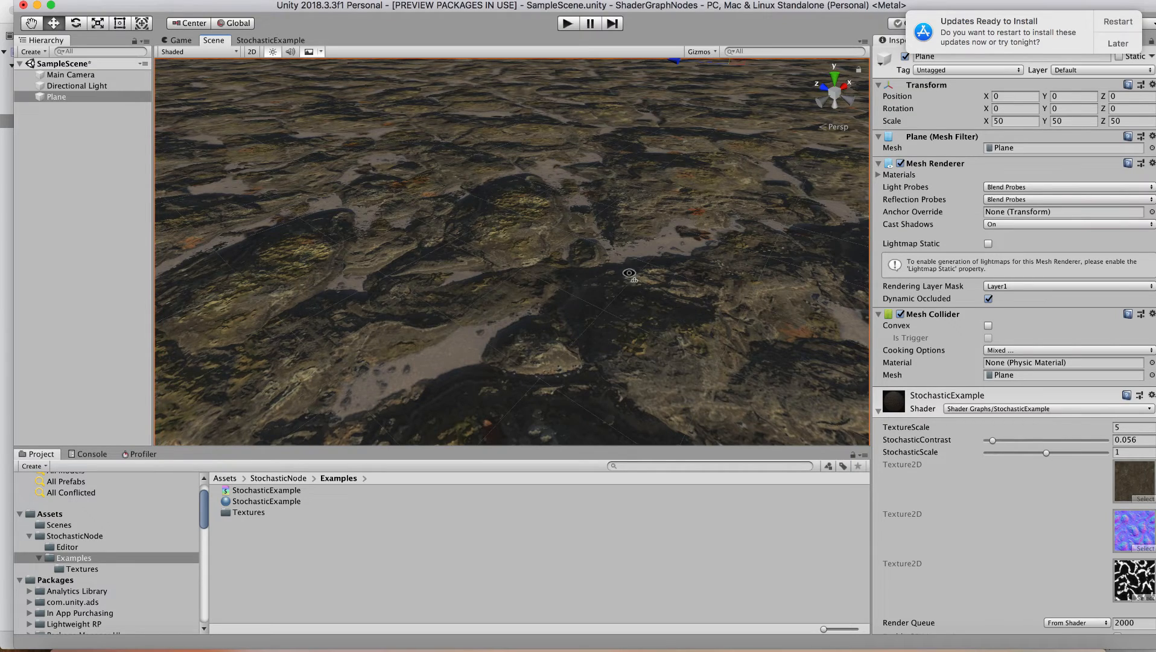
Try StochasticScale values between 0.502 and 1.5 on the plane's material, set it to 1.22, and inspect the tiling from several angles
{"action": "left_click_drag", "start_coordinate": [629, 275], "coordinate": [740, 270], "text": "alt"}
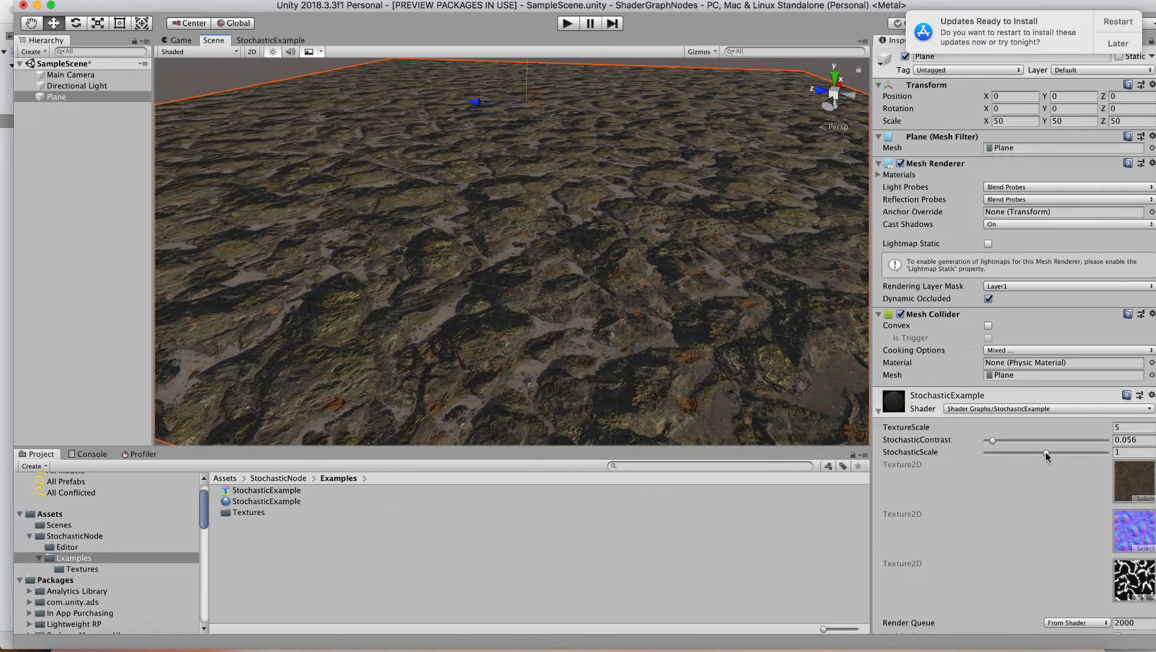
{"action": "left_click_drag", "start_coordinate": [1047, 457], "coordinate": [1026, 458]}
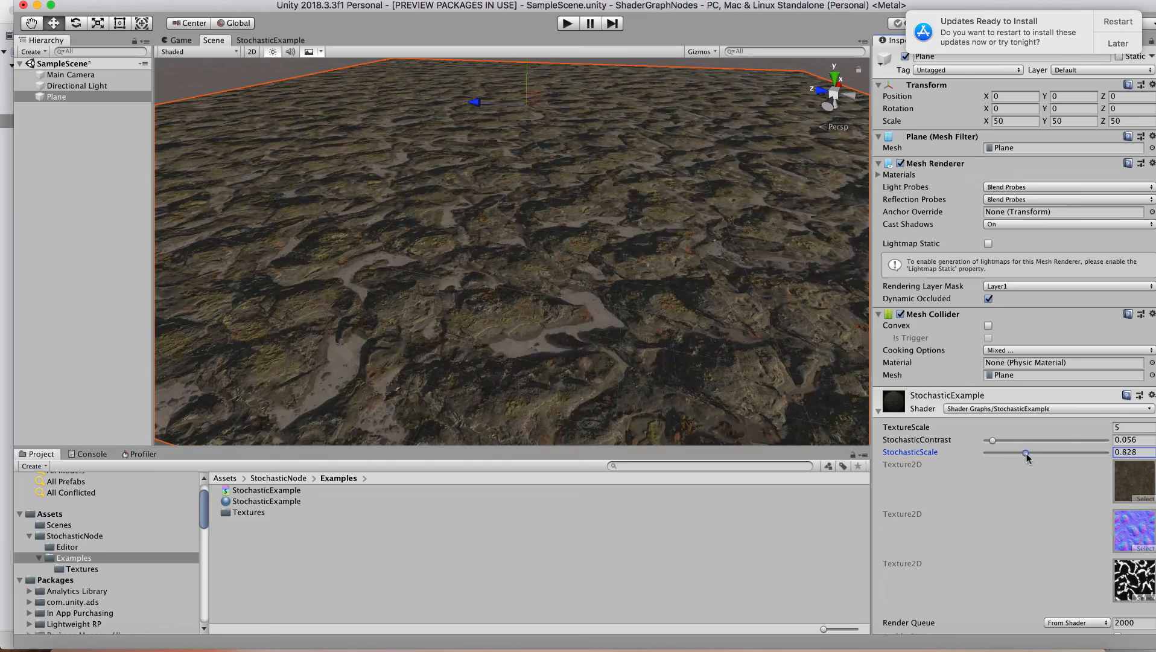
{"action": "left_click_drag", "start_coordinate": [1026, 454], "coordinate": [1056, 461]}
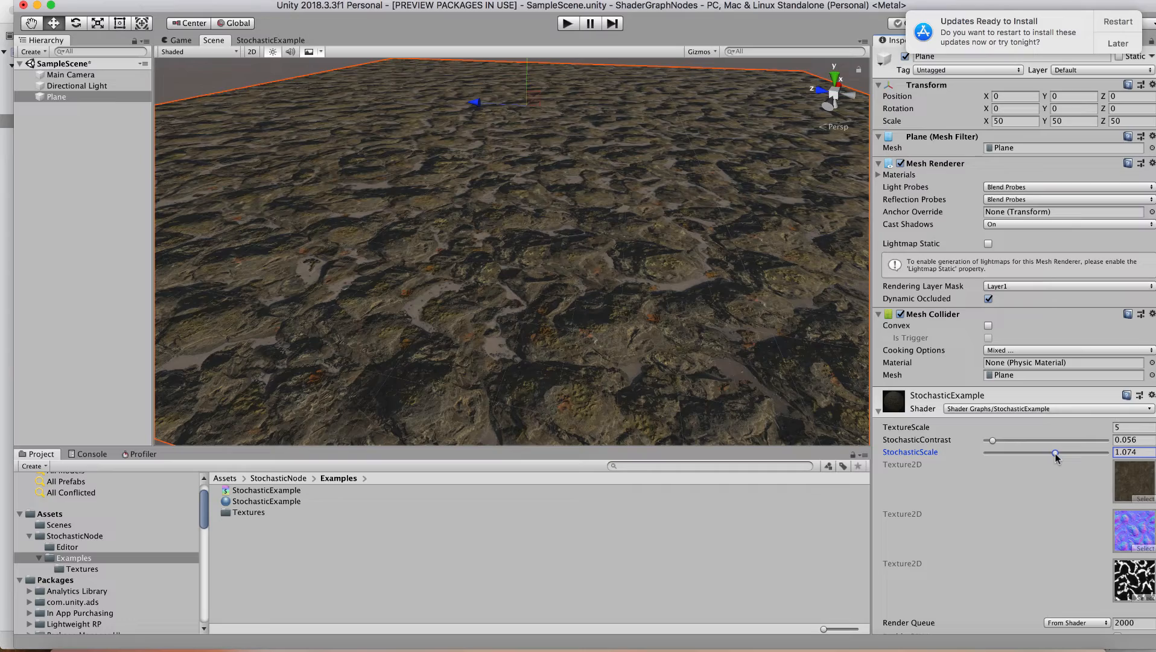
{"action": "left_click_drag", "start_coordinate": [1055, 456], "coordinate": [986, 454]}
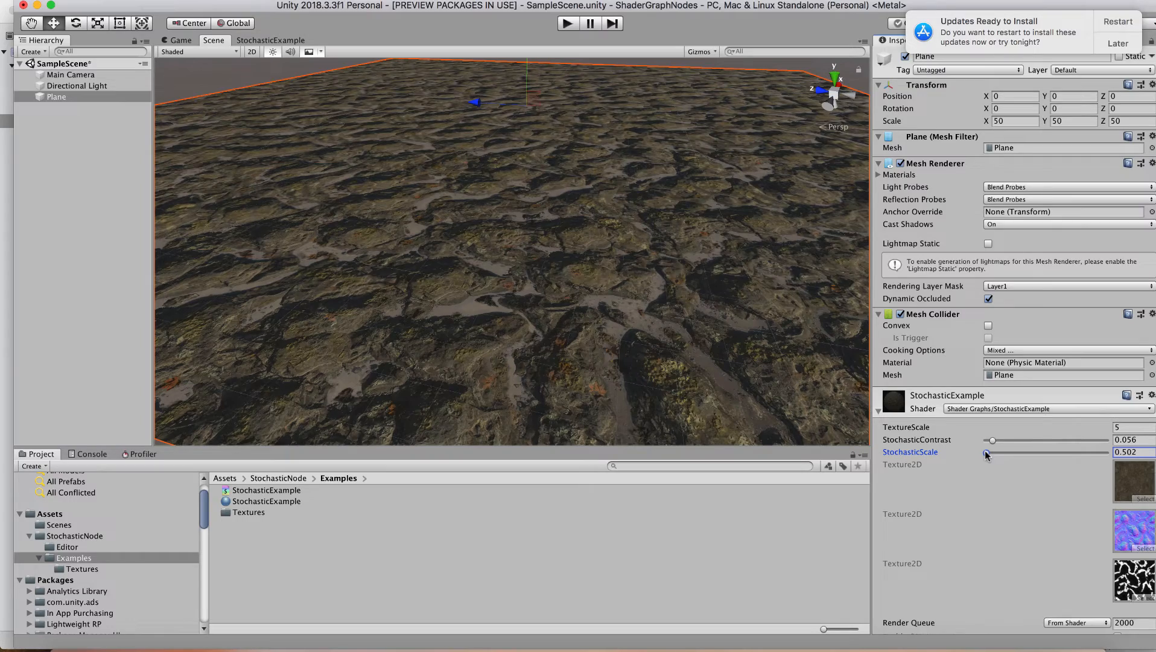
{"action": "left_click_drag", "start_coordinate": [987, 455], "coordinate": [1114, 458]}
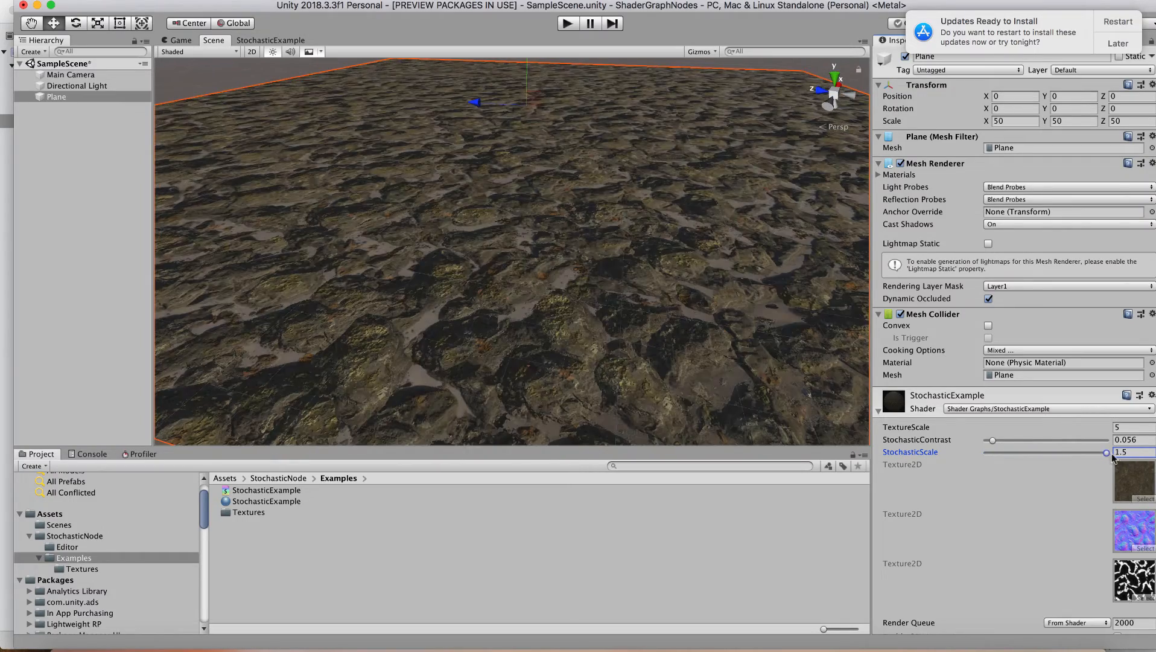
{"action": "mouse_move", "coordinate": [576, 261]}
{"action": "left_mouse_down", "text": "alt"}
{"action": "mouse_move", "coordinate": [423, 392]}
{"action": "mouse_move", "coordinate": [555, 318]}
{"action": "mouse_move", "coordinate": [438, 256]}
{"action": "mouse_move", "coordinate": [573, 258]}
{"action": "left_mouse_up", "text": "alt"}
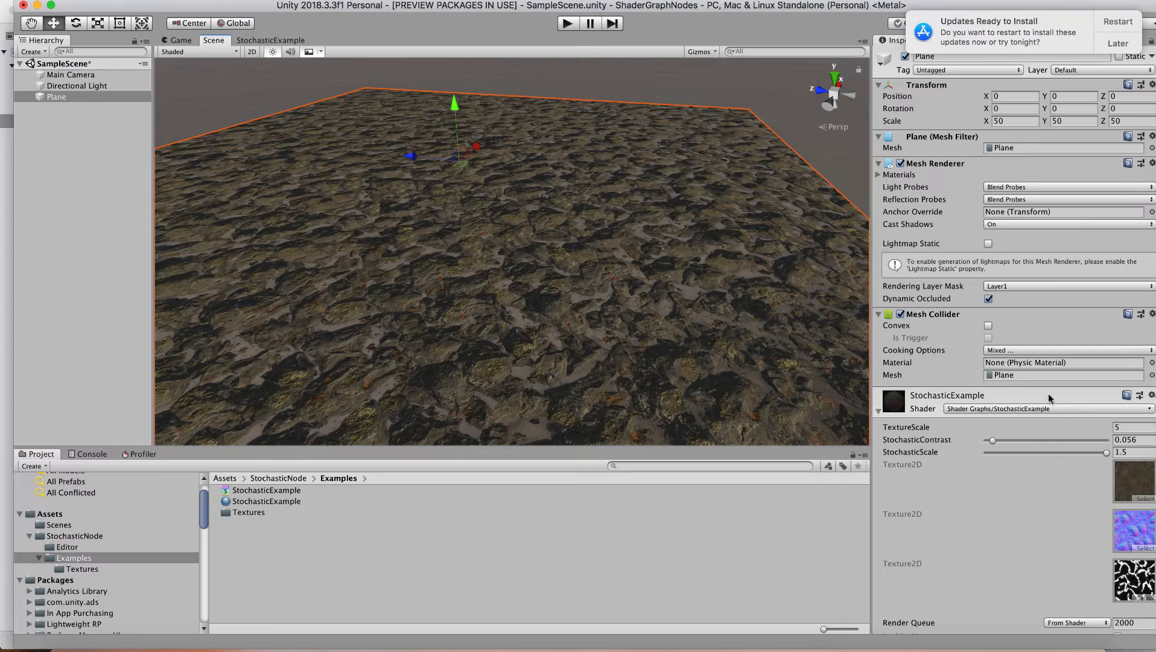
{"action": "left_click_drag", "start_coordinate": [1106, 452], "coordinate": [1073, 448]}
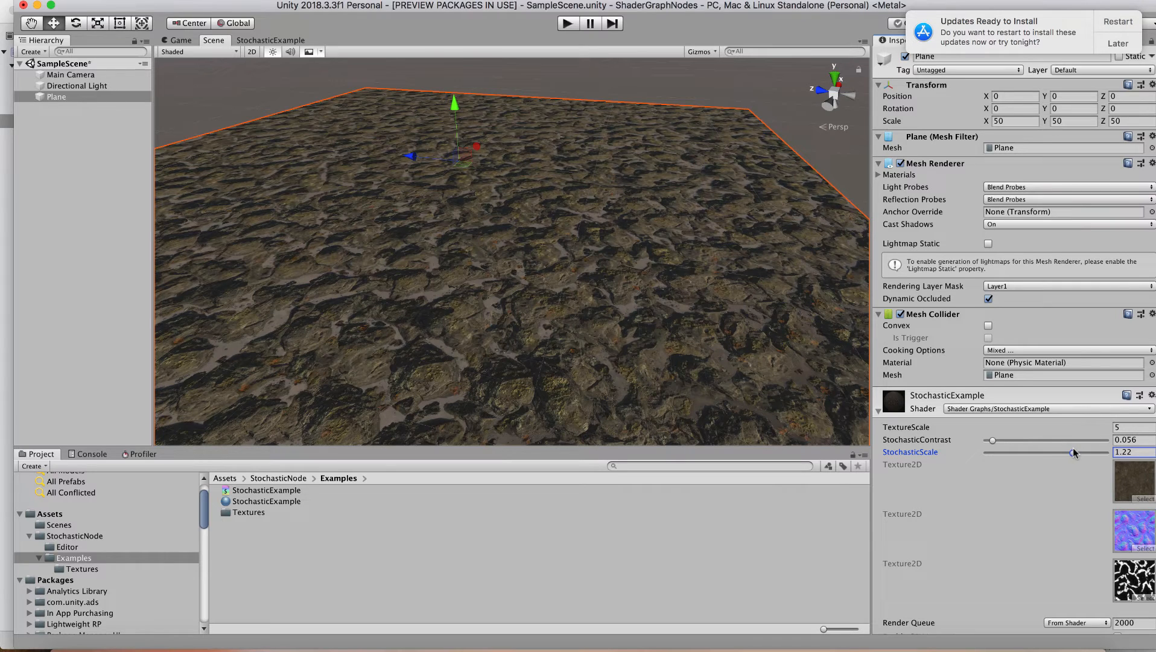
{"action": "left_click_drag", "start_coordinate": [598, 313], "coordinate": [743, 302], "text": "alt"}
{"action": "left_click_drag", "start_coordinate": [824, 310], "coordinate": [543, 302], "text": "alt"}
{"action": "scroll", "coordinate": [384, 284], "scroll_direction": "down", "scroll_amount": 10}
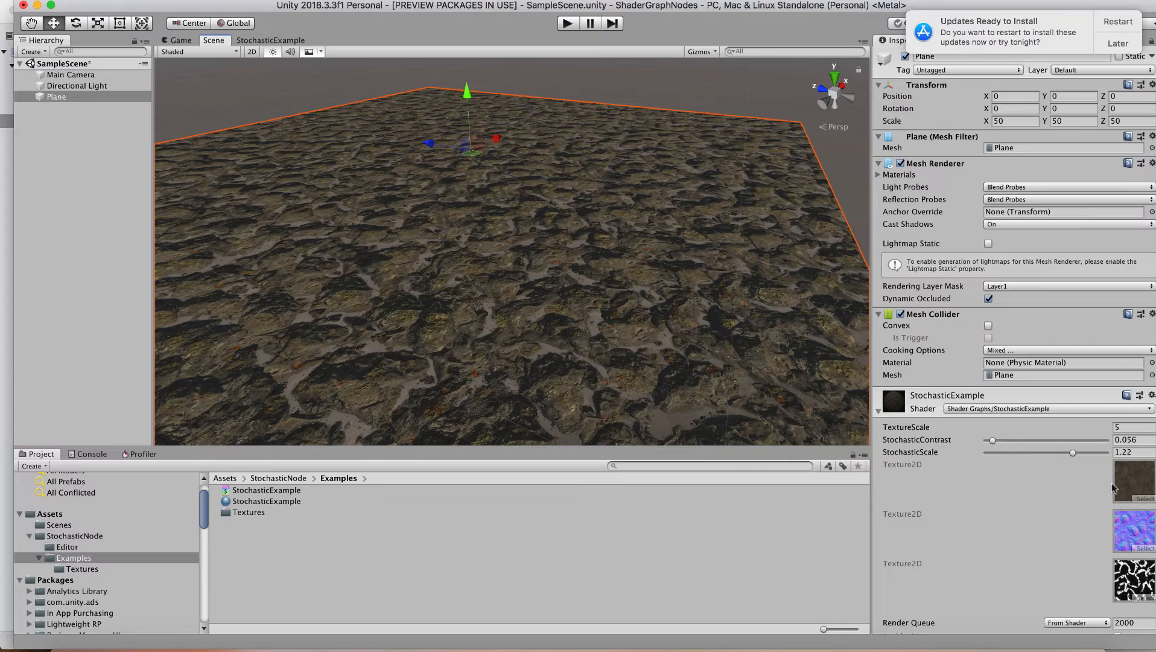
{"action": "left_click_drag", "start_coordinate": [626, 315], "coordinate": [814, 305], "text": "alt"}
{"action": "key", "text": "f"}
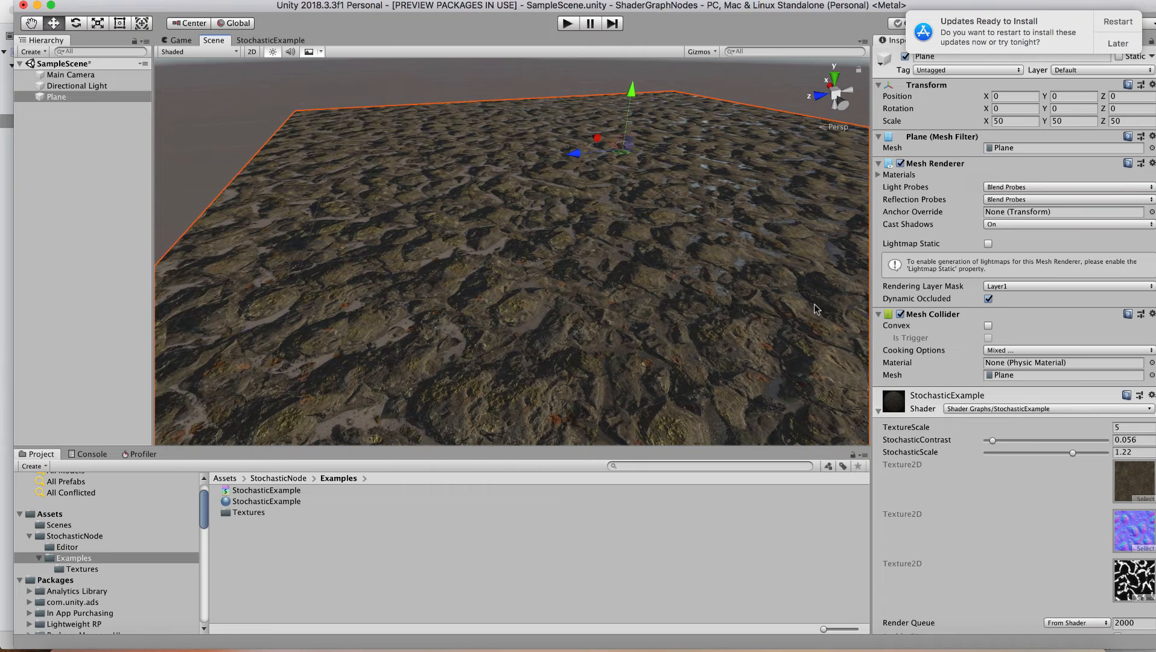
Open the StochasticExample shader graph and try Luminosity as the first Stochastic Sample 2D node's Height Channel
{"action": "left_click", "coordinate": [237, 503]}
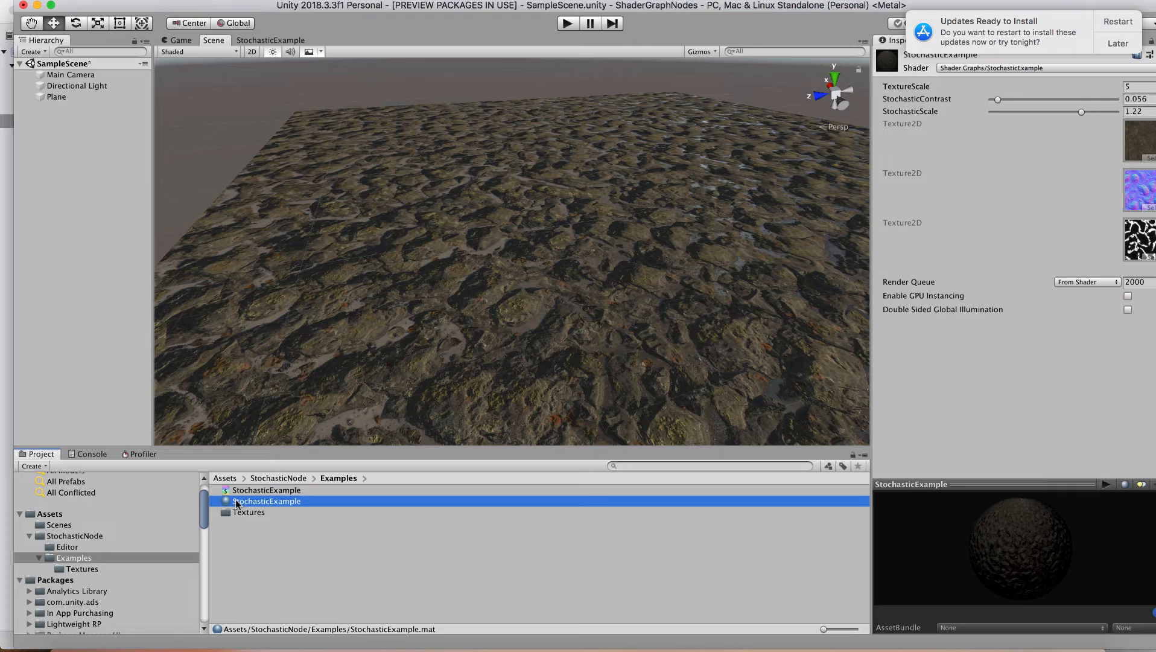
{"action": "left_click", "coordinate": [237, 492]}
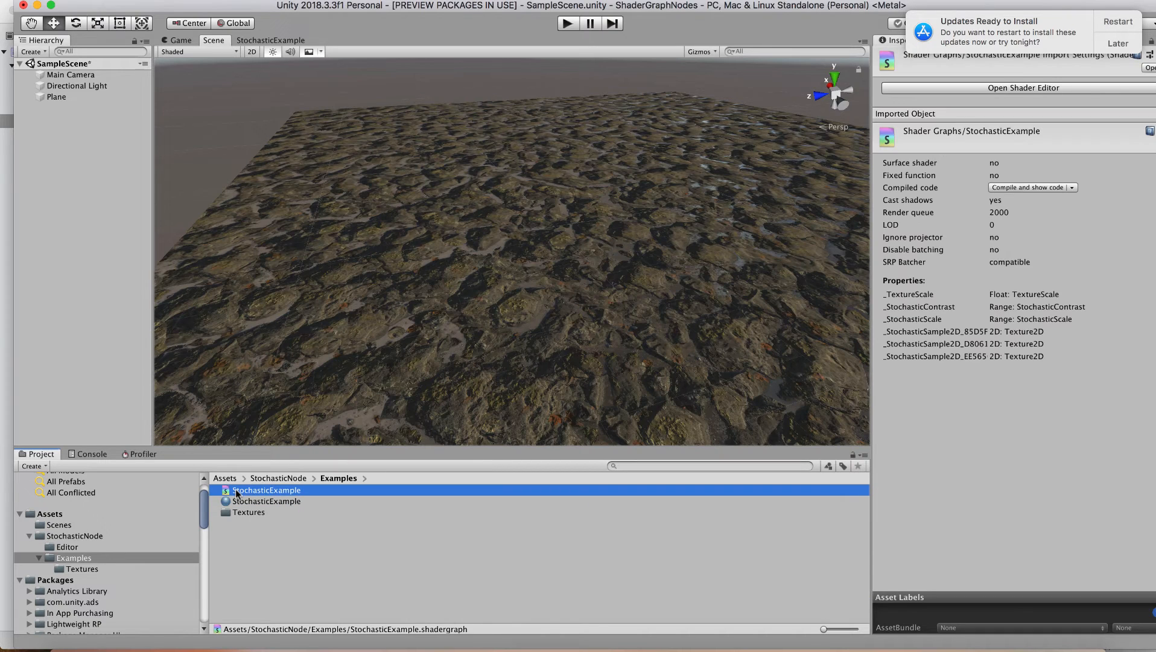
{"action": "double_click", "coordinate": [237, 492]}
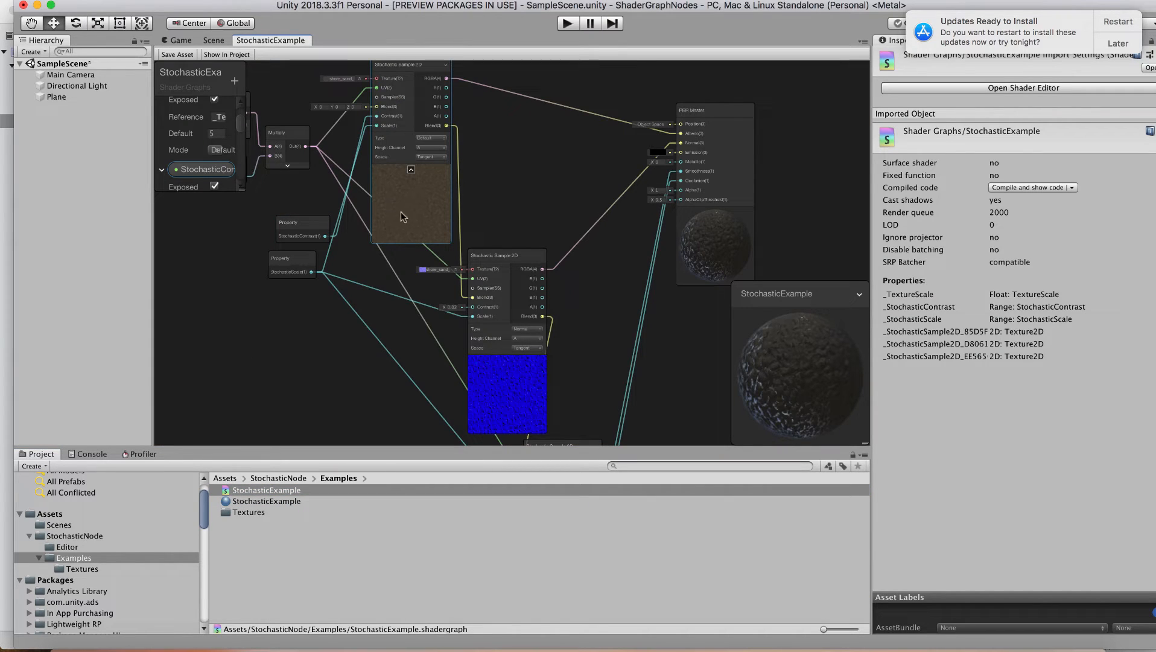
{"action": "left_click", "coordinate": [426, 149]}
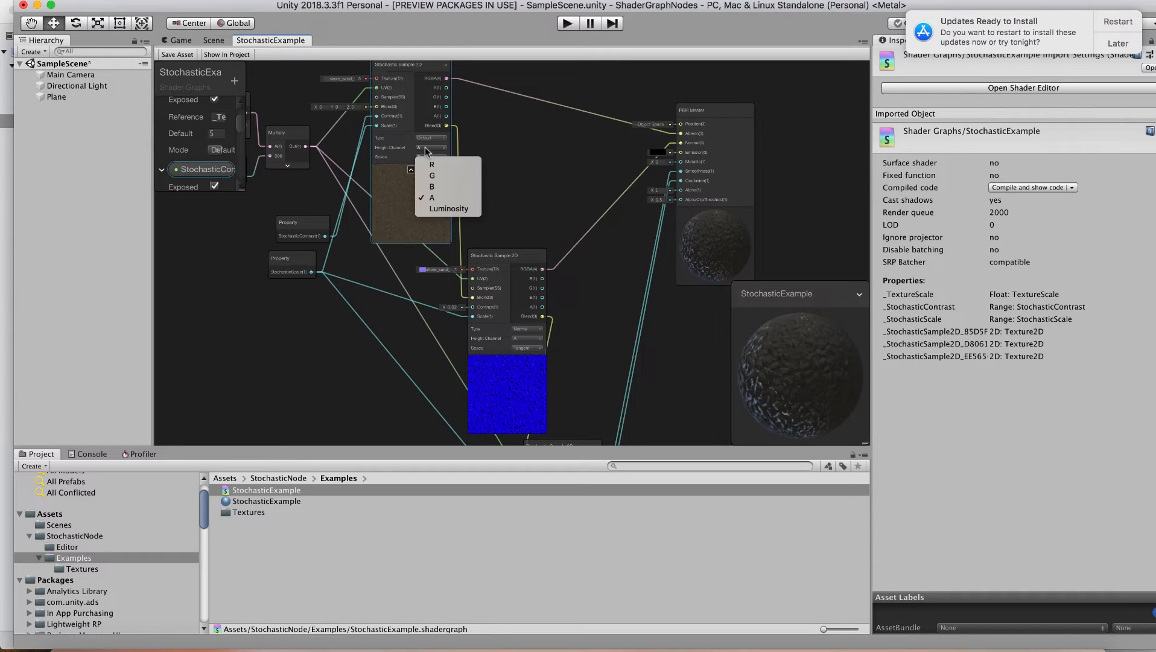
{"action": "left_click", "coordinate": [440, 209]}
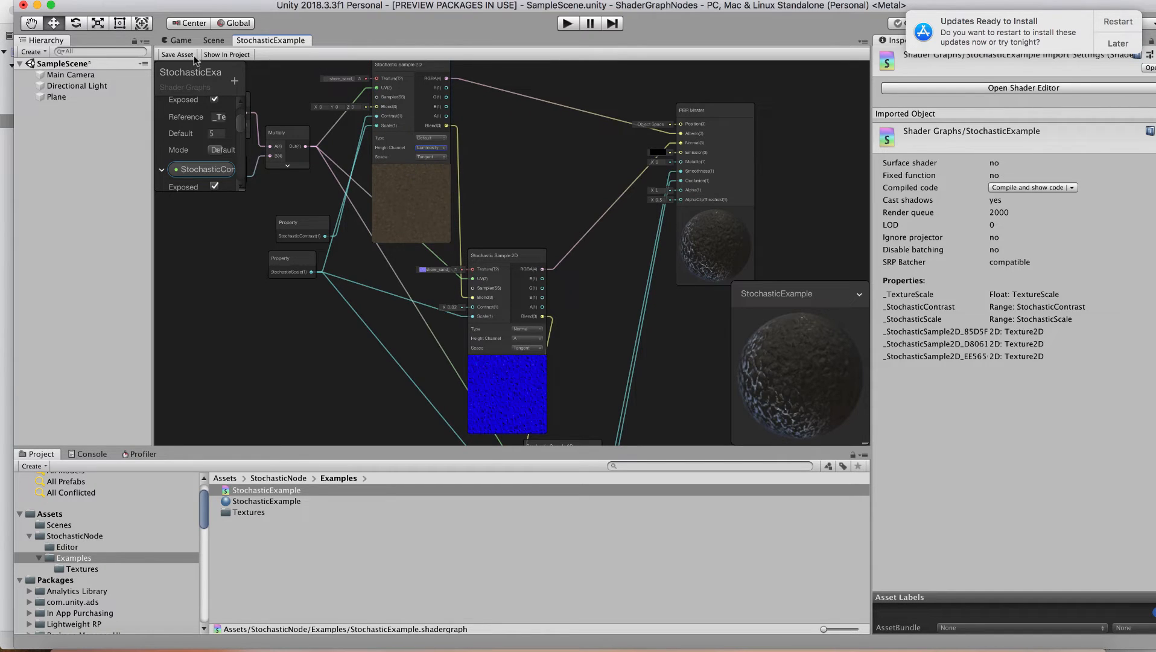
Examine the plane's stochastic texture in the Scene view from different angles and distances
{"action": "left_click", "coordinate": [179, 41]}
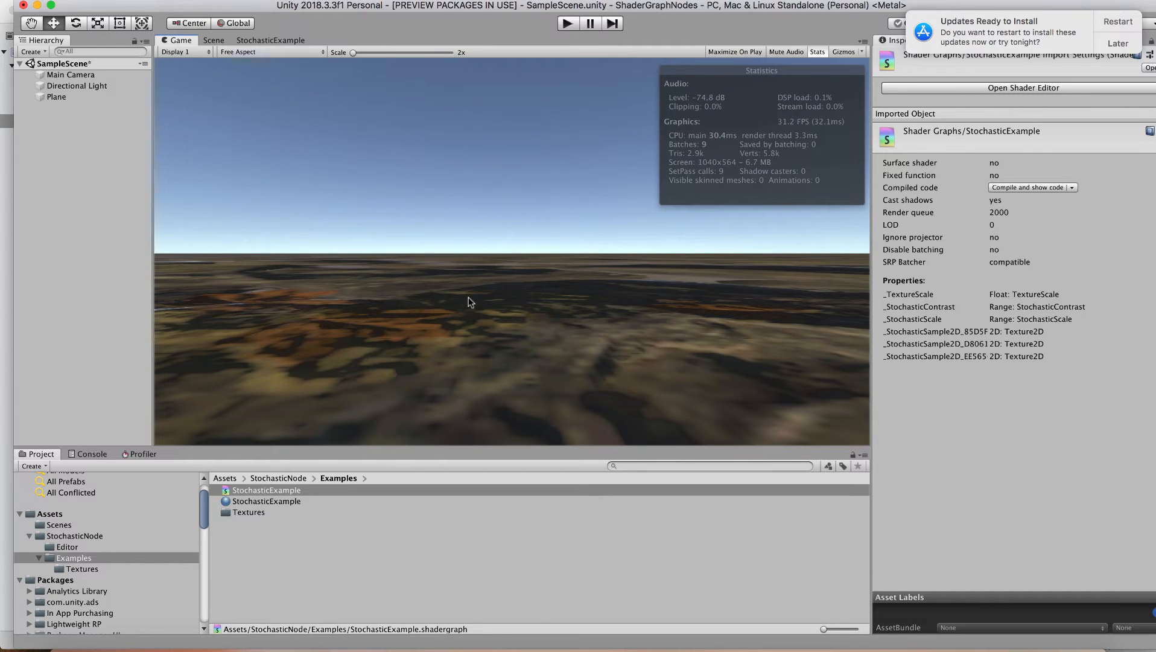
{"action": "left_click", "coordinate": [215, 41]}
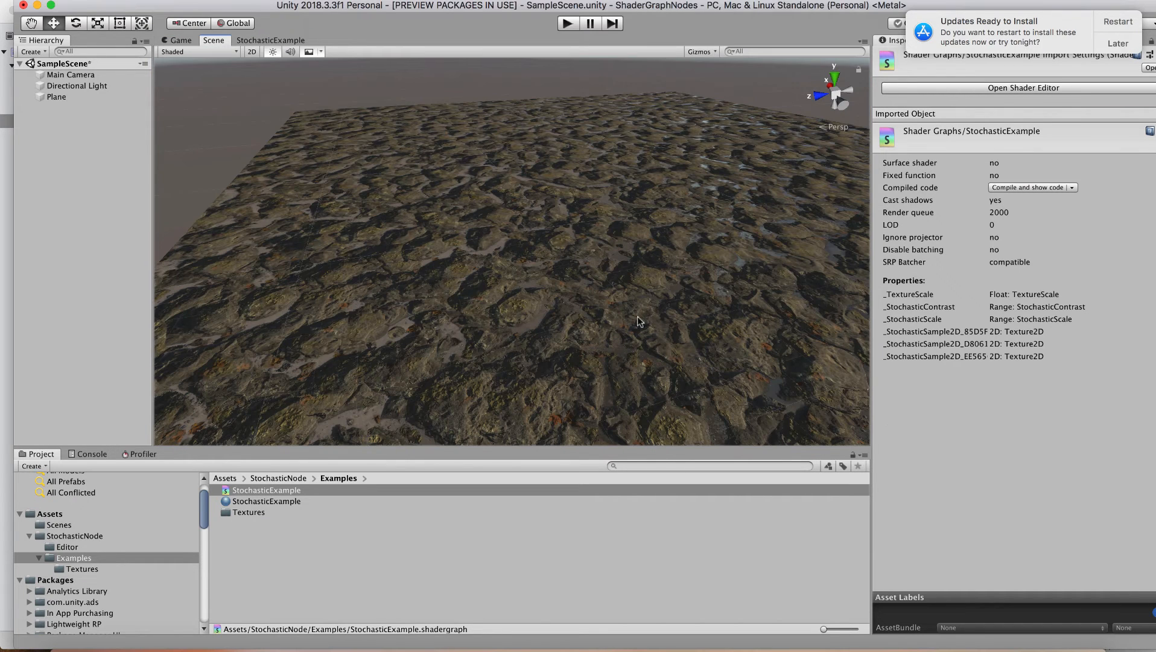
{"action": "left_click_drag", "start_coordinate": [646, 317], "coordinate": [783, 314], "text": "alt"}
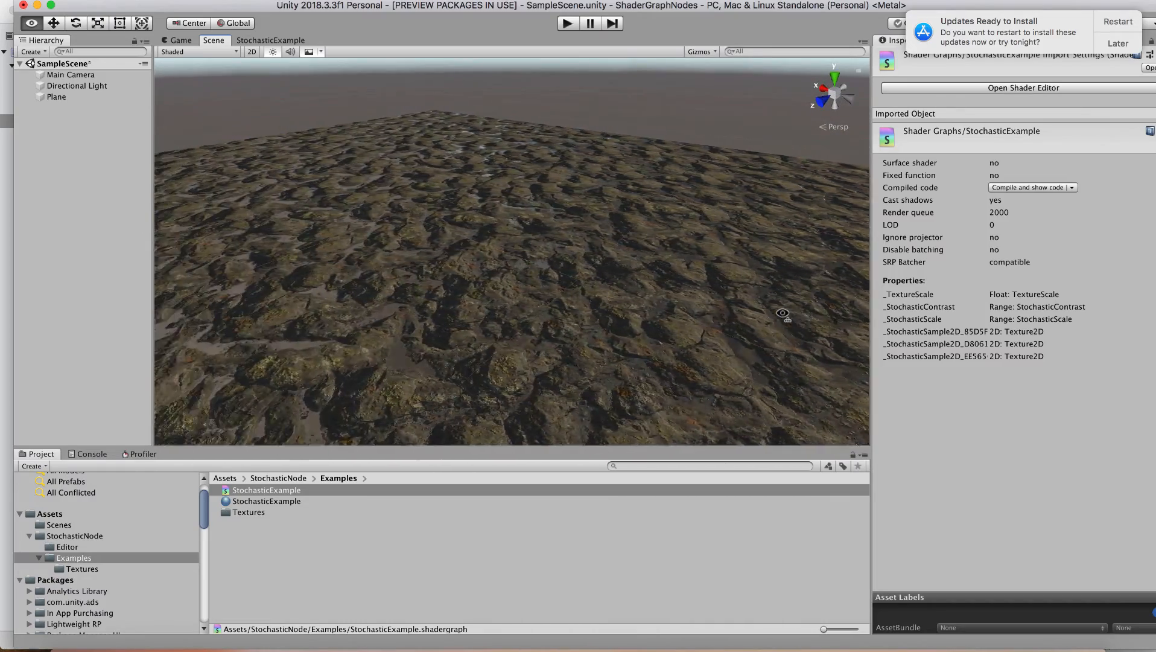
{"action": "scroll", "coordinate": [783, 314], "scroll_direction": "up", "scroll_amount": 5}
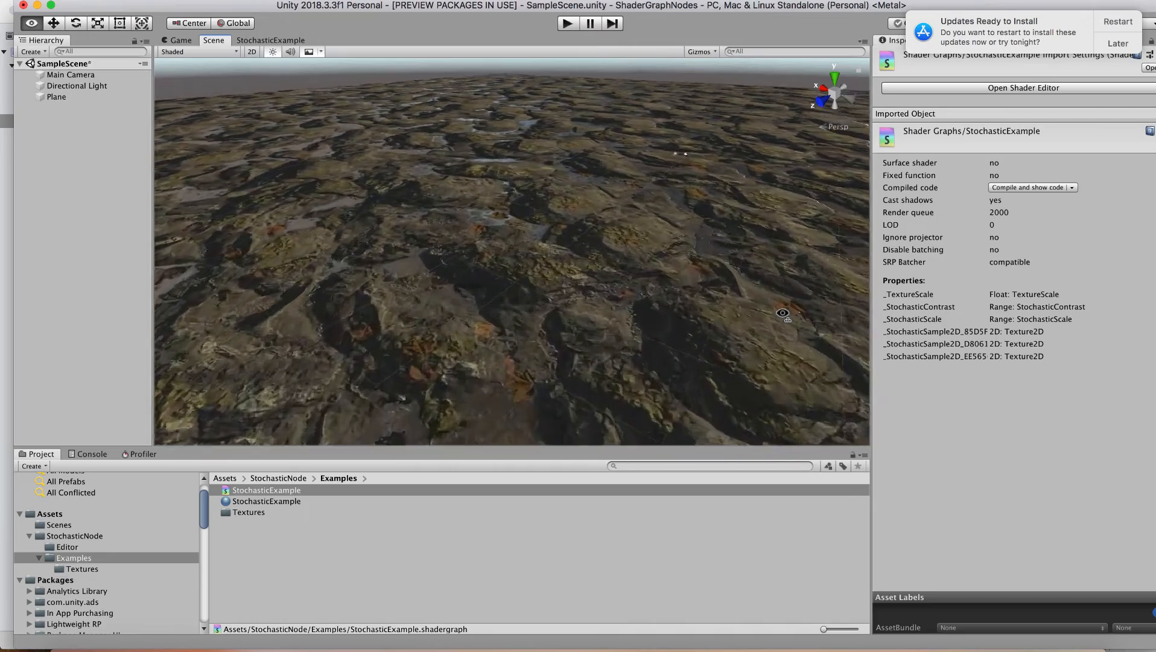
{"action": "scroll", "coordinate": [783, 314], "scroll_direction": "down", "scroll_amount": 3}
{"action": "key", "text": "s"}
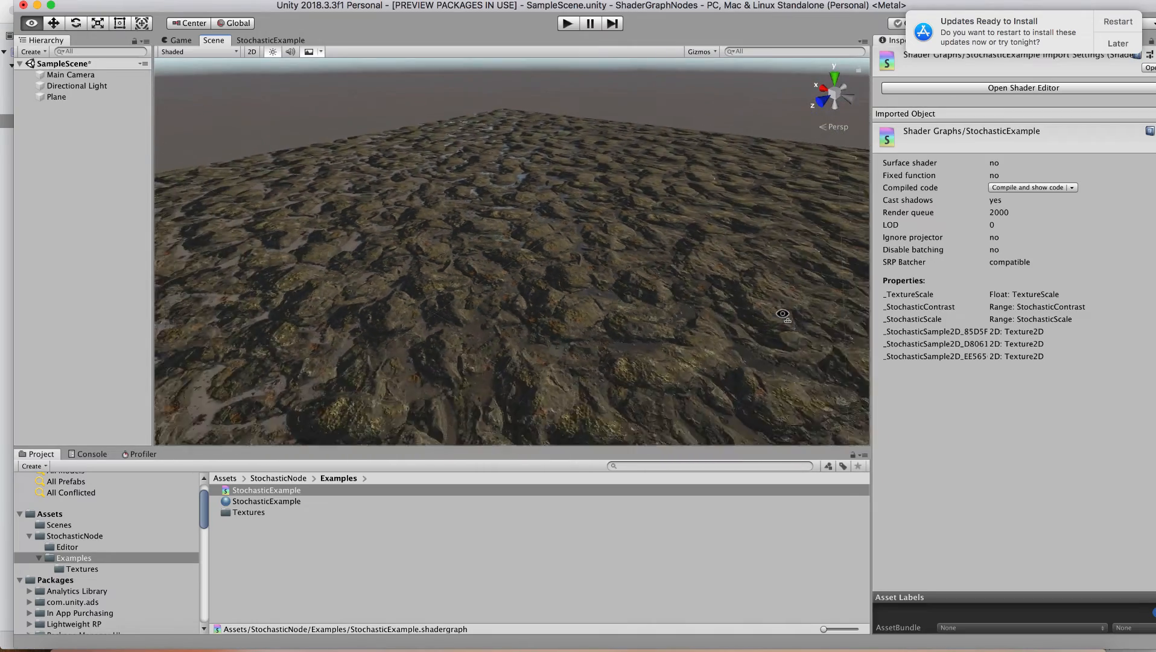
{"action": "key", "text": "a"}
{"action": "mouse_move", "coordinate": [783, 314]}
{"action": "right_mouse_down"}
{"action": "mouse_move", "coordinate": [843, 319]}
{"action": "mouse_move", "coordinate": [594, 303]}
{"action": "mouse_move", "coordinate": [444, 324]}
{"action": "mouse_move", "coordinate": [771, 313]}
{"action": "right_mouse_up"}
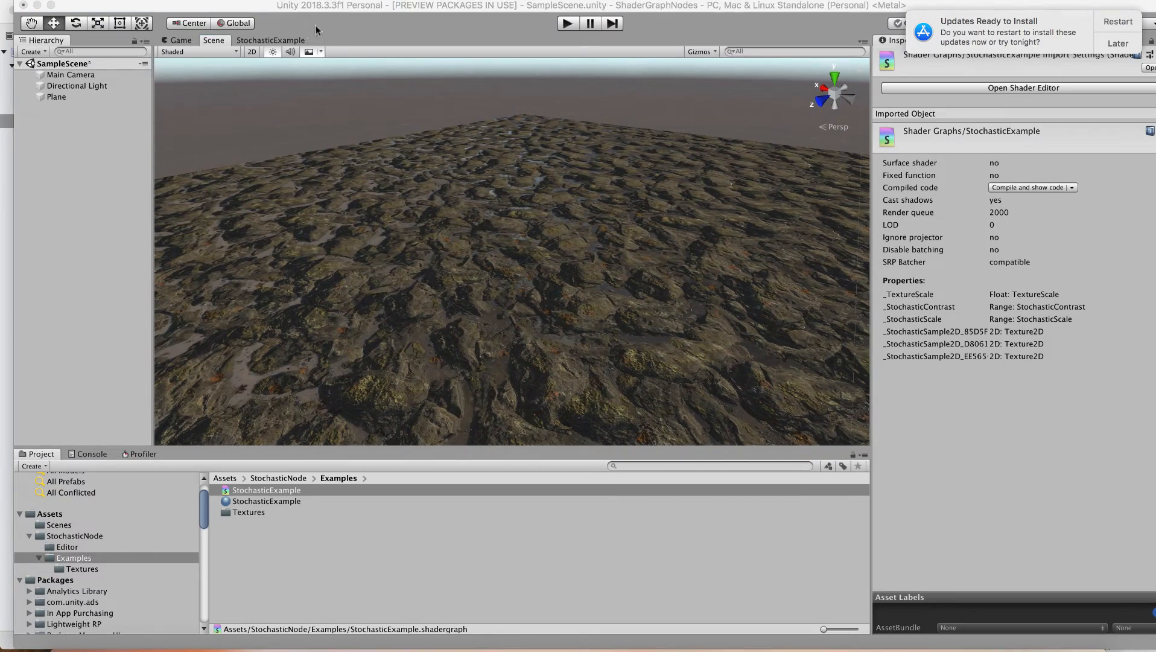
Return to the shader graph and restore the first Stochastic Sample 2D node's Height Channel to A
{"action": "left_click", "coordinate": [283, 42]}
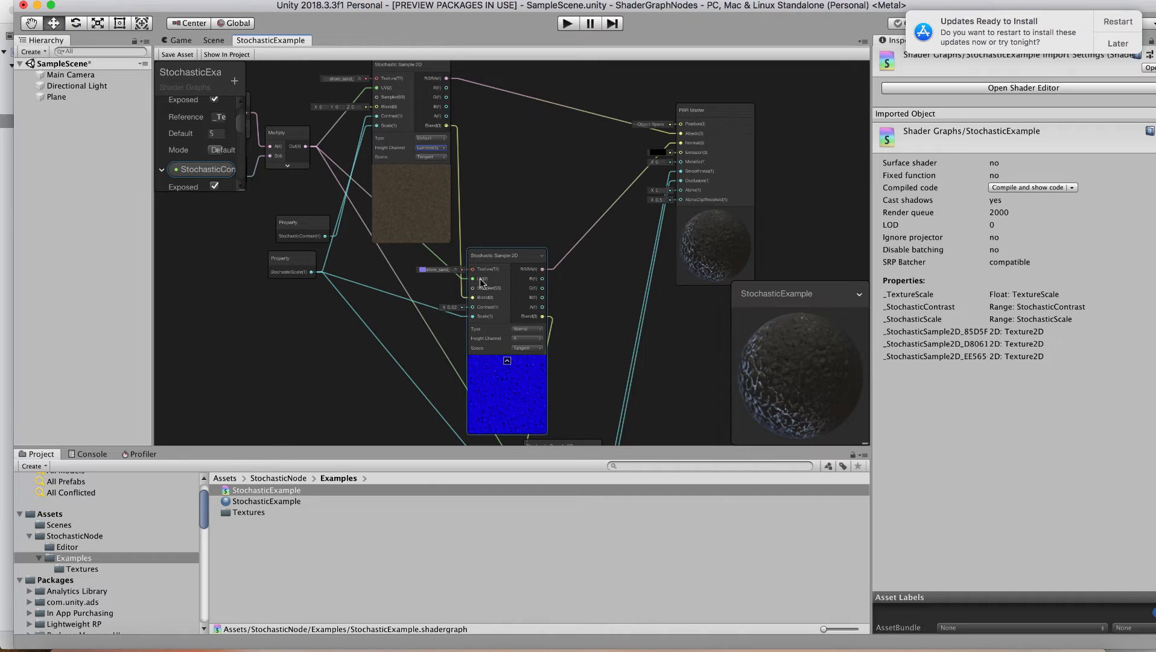
{"action": "left_click", "coordinate": [424, 147]}
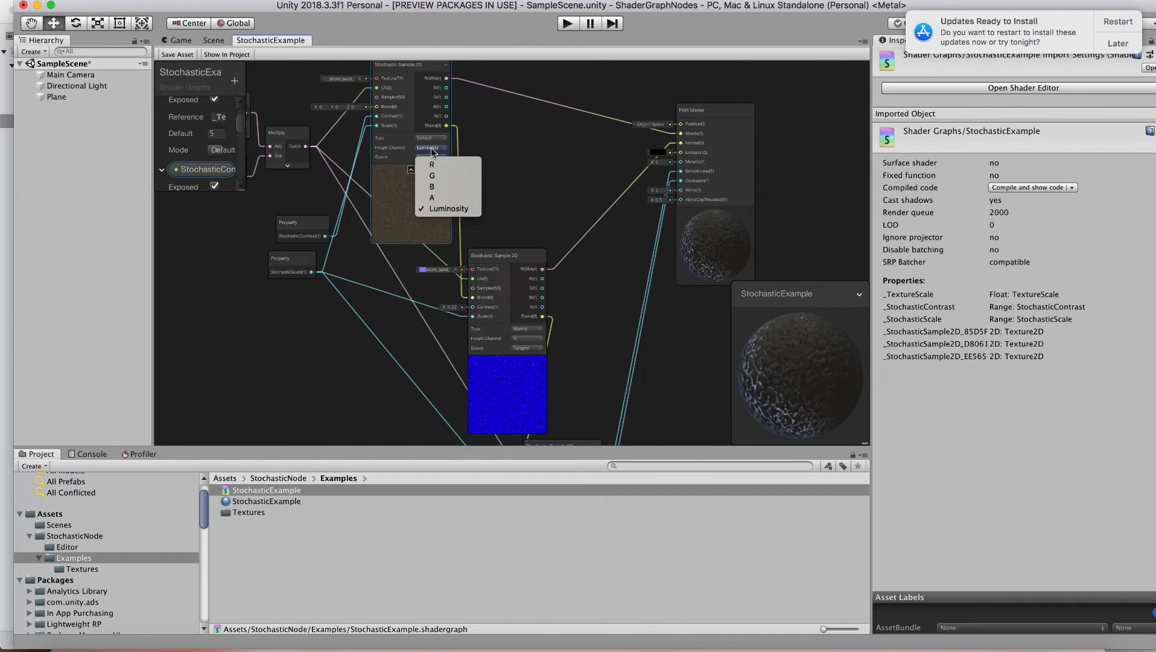
{"action": "left_click", "coordinate": [438, 199]}
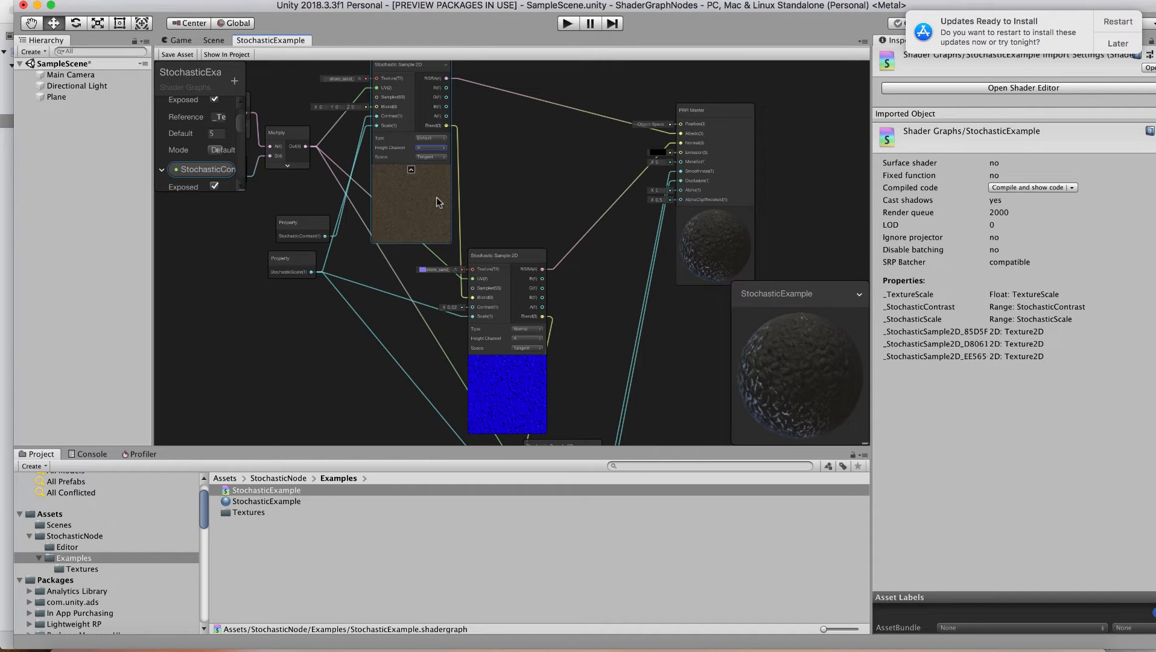
Review the StochasticExample shader and material settings and examine the complete node network of the shader graph
{"action": "left_click", "coordinate": [253, 503]}
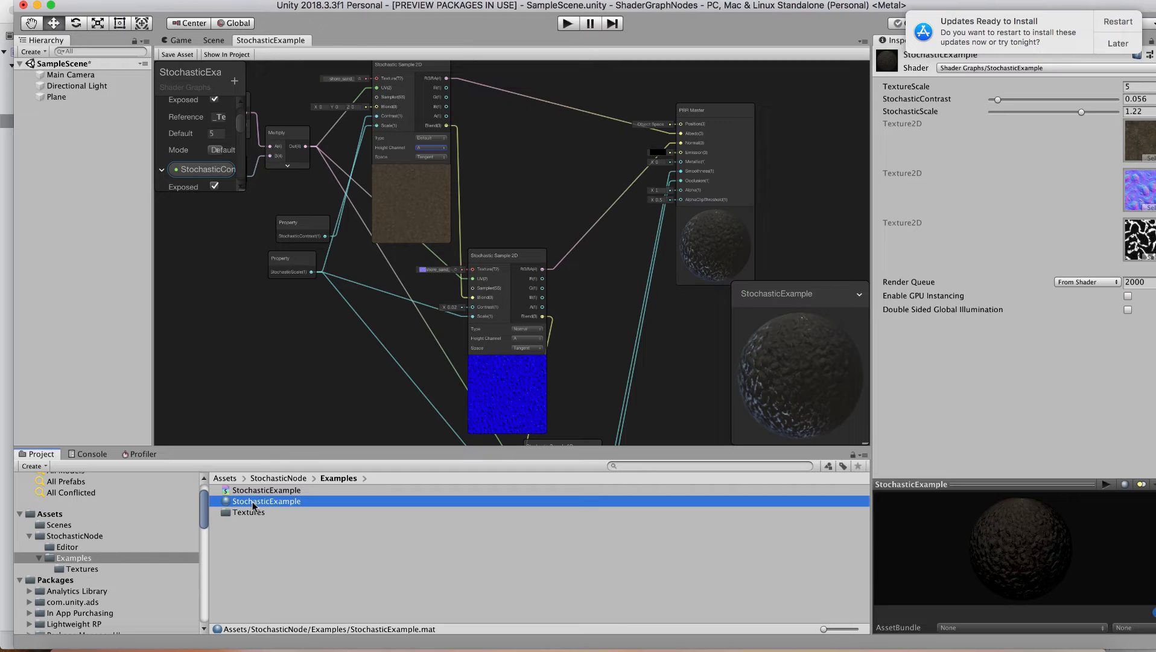
{"action": "left_click", "coordinate": [250, 491]}
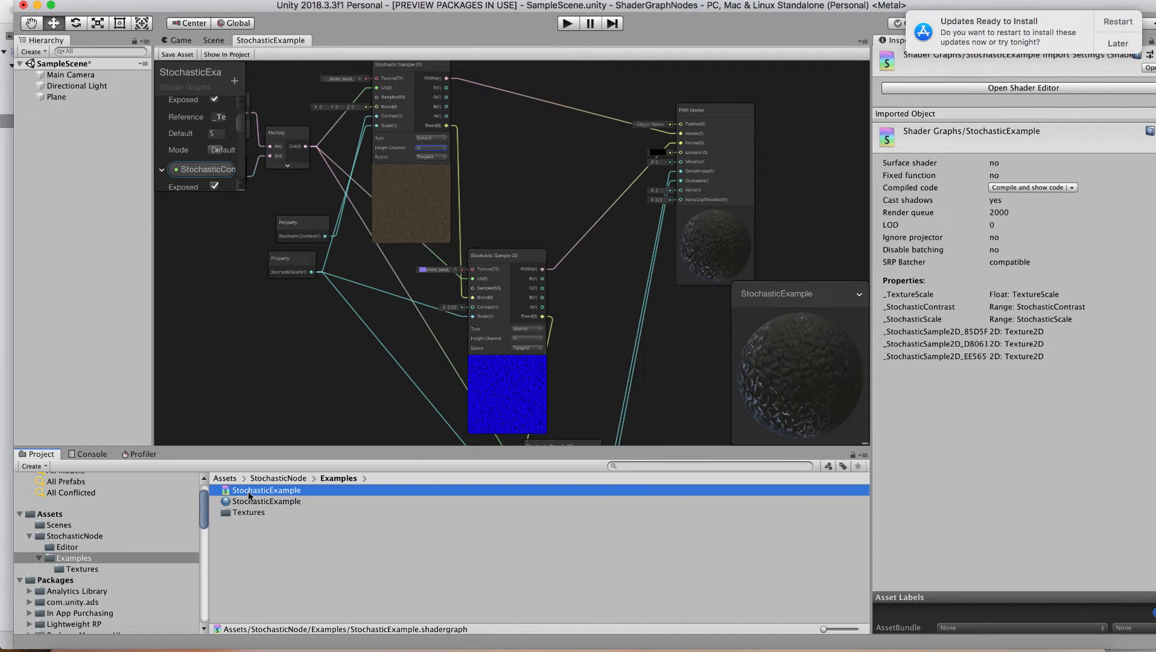
{"action": "left_click", "coordinate": [252, 503]}
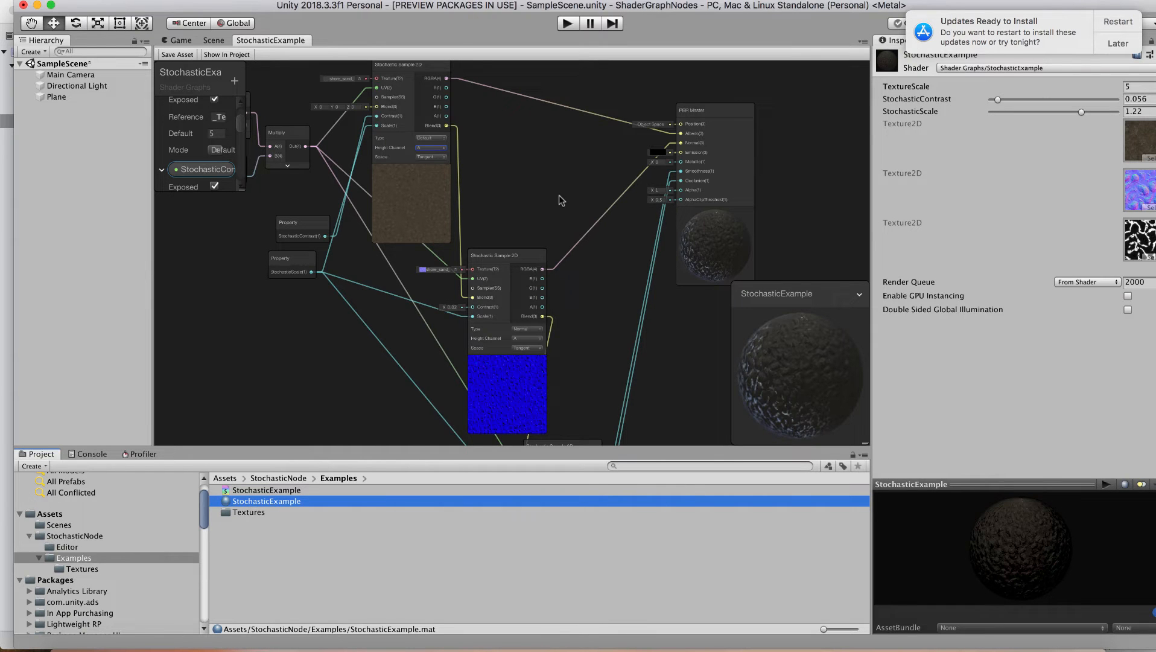
{"action": "scroll", "coordinate": [560, 195], "scroll_direction": "down", "scroll_amount": 10}
{"action": "scroll", "coordinate": [559, 195], "scroll_direction": "up", "scroll_amount": 10}
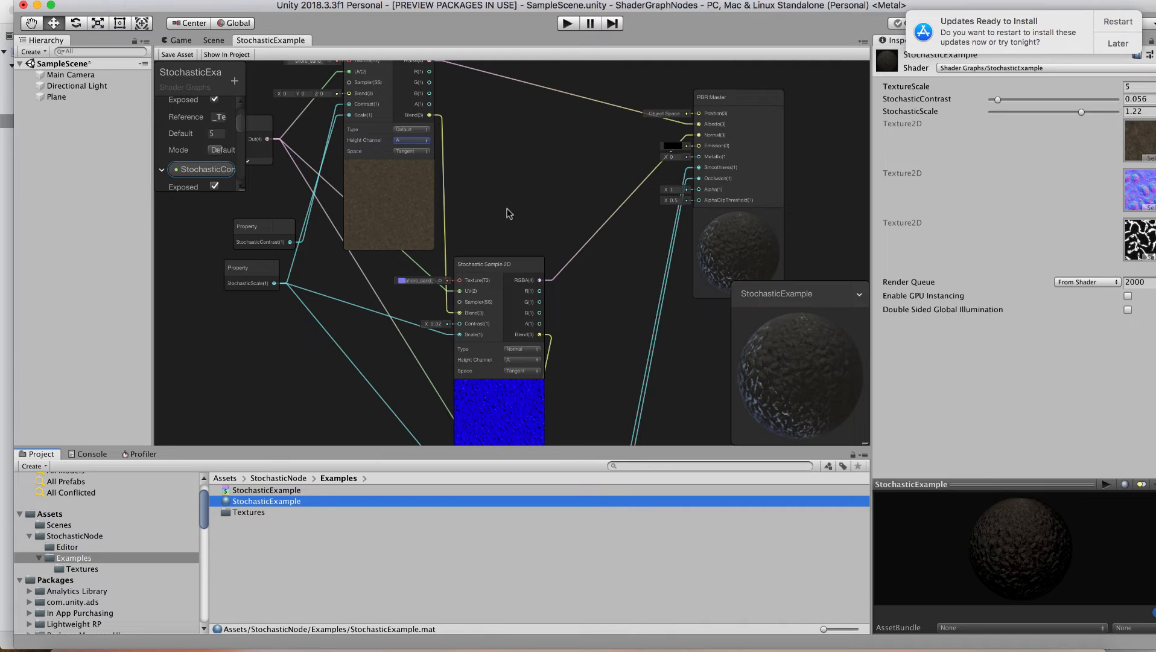
{"action": "scroll", "coordinate": [508, 213], "scroll_direction": "down", "scroll_amount": 5}
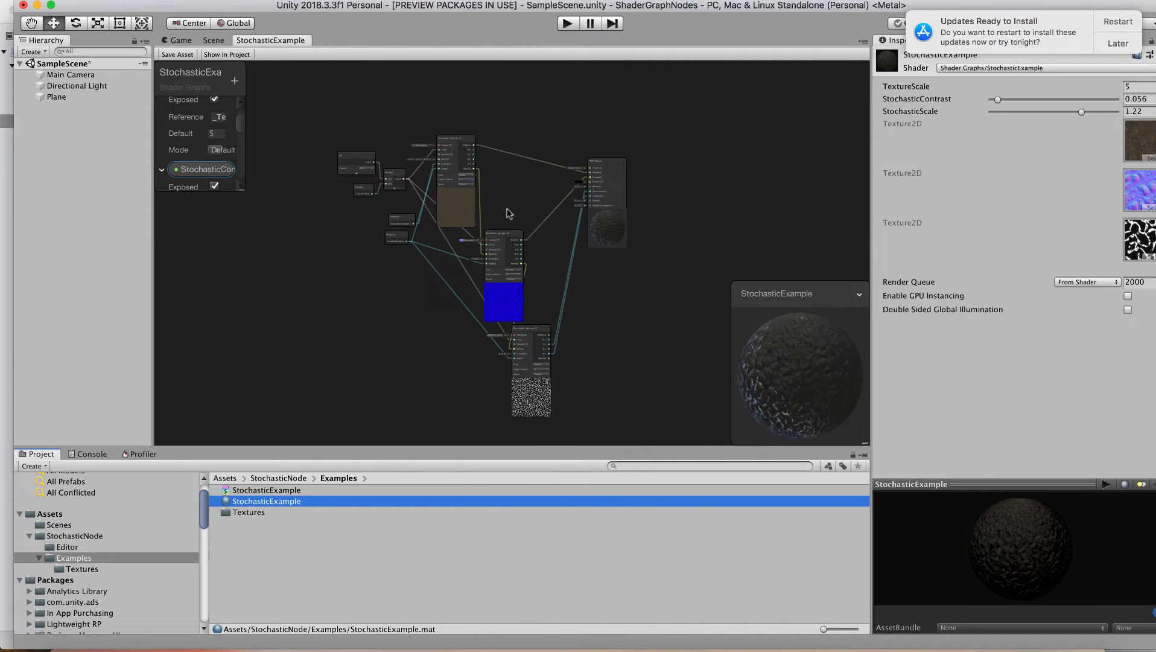
{"action": "scroll", "coordinate": [508, 213], "scroll_direction": "up", "scroll_amount": 5}
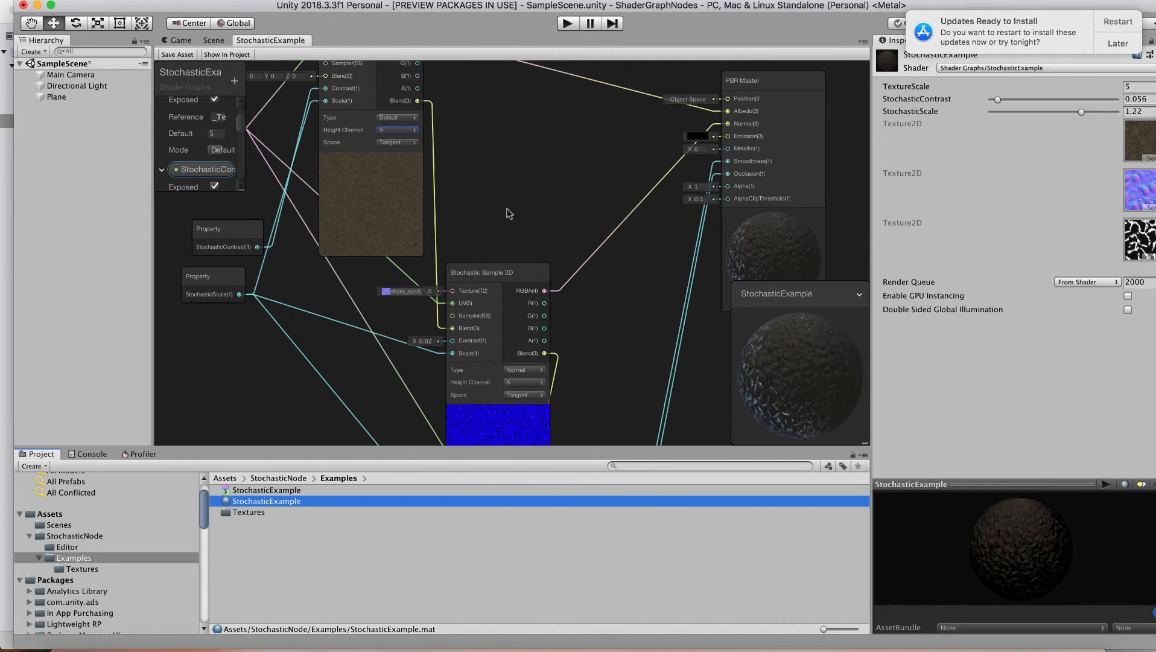
{"action": "scroll", "coordinate": [509, 213], "scroll_direction": "down", "scroll_amount": 3}
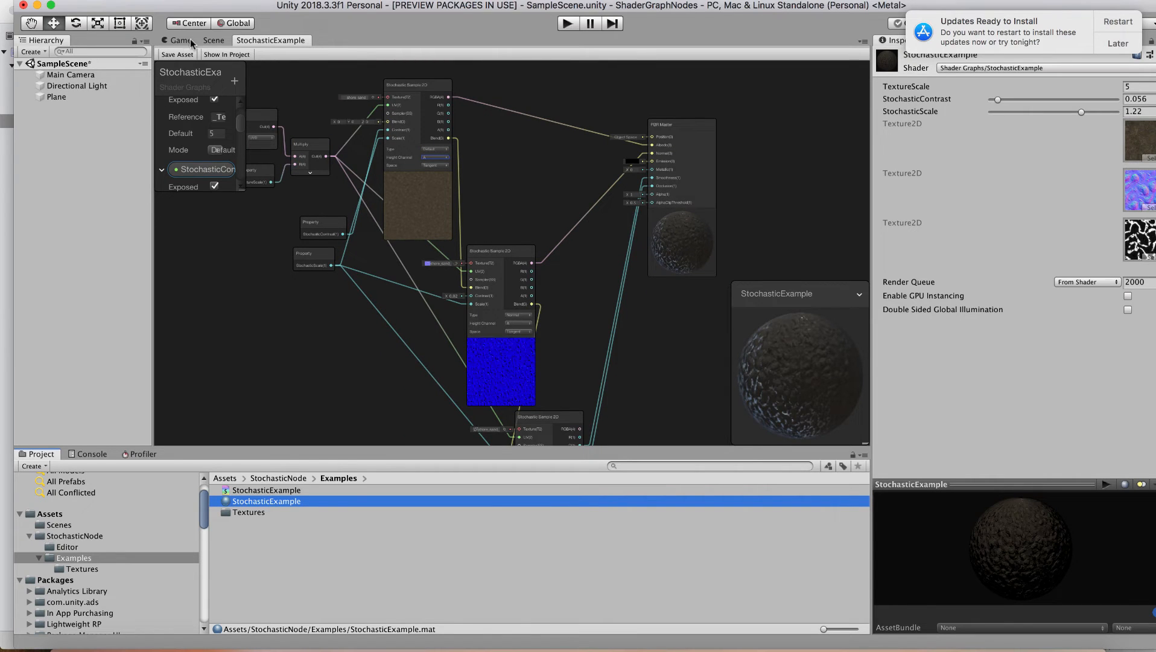
Examine the plane's stochastic rock texture in the Scene view from several close angles and from a distance
{"action": "left_click", "coordinate": [214, 41]}
{"action": "mouse_move", "coordinate": [472, 268]}
{"action": "left_mouse_down", "text": "alt"}
{"action": "mouse_move", "coordinate": [379, 276]}
{"action": "mouse_move", "coordinate": [552, 267]}
{"action": "mouse_move", "coordinate": [274, 221]}
{"action": "mouse_move", "coordinate": [318, 277]}
{"action": "mouse_move", "coordinate": [411, 330]}
{"action": "mouse_move", "coordinate": [483, 255]}
{"action": "left_mouse_up", "text": "alt"}
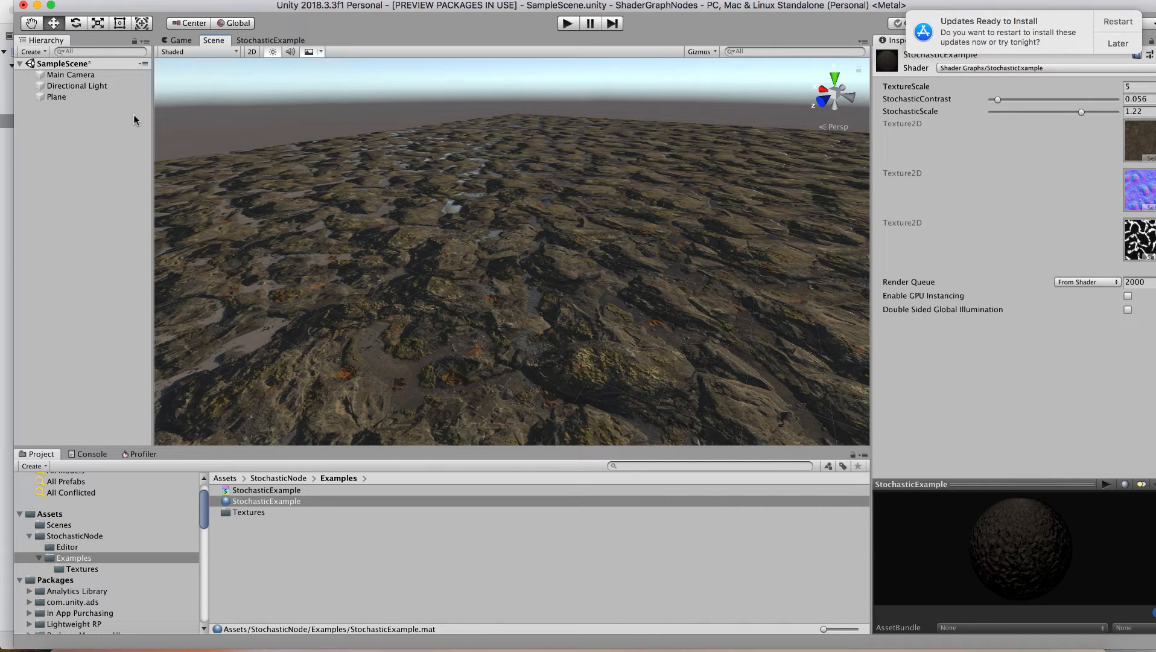
{"action": "right_click_drag", "start_coordinate": [366, 271], "coordinate": [278, 302]}
{"action": "key", "text": "d"}
{"action": "key", "text": "s"}
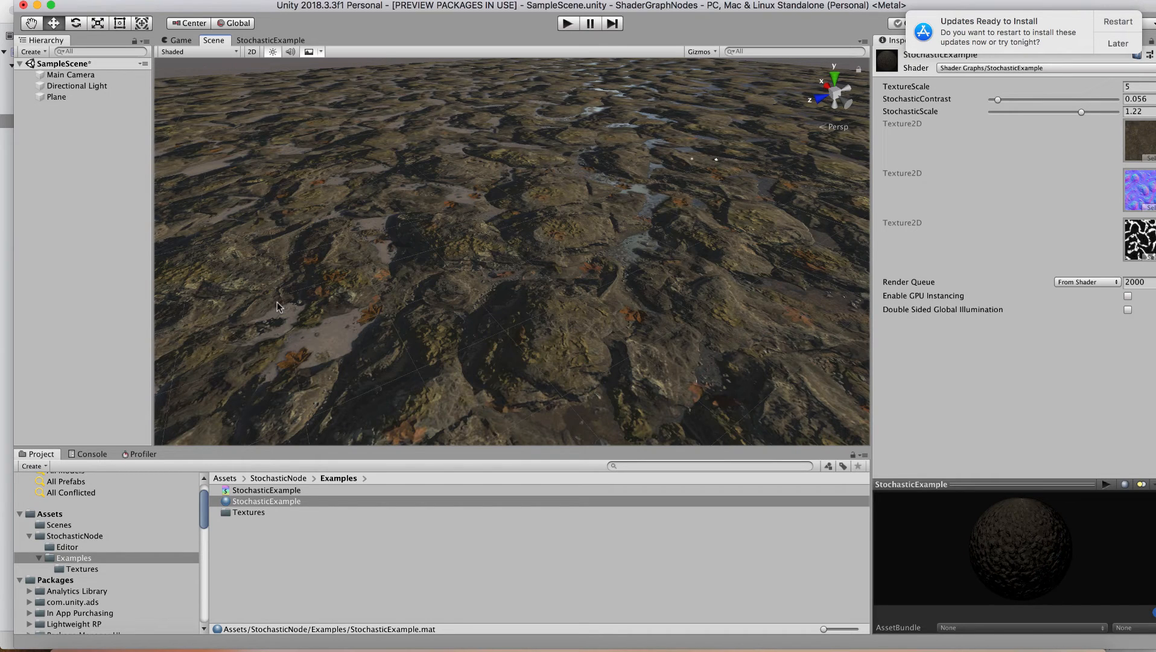
{"action": "left_click_drag", "start_coordinate": [403, 266], "coordinate": [366, 261], "text": "alt"}
{"action": "key", "text": "s"}
{"action": "right_click_drag", "start_coordinate": [366, 262], "coordinate": [656, 239]}
{"action": "key", "text": "w"}
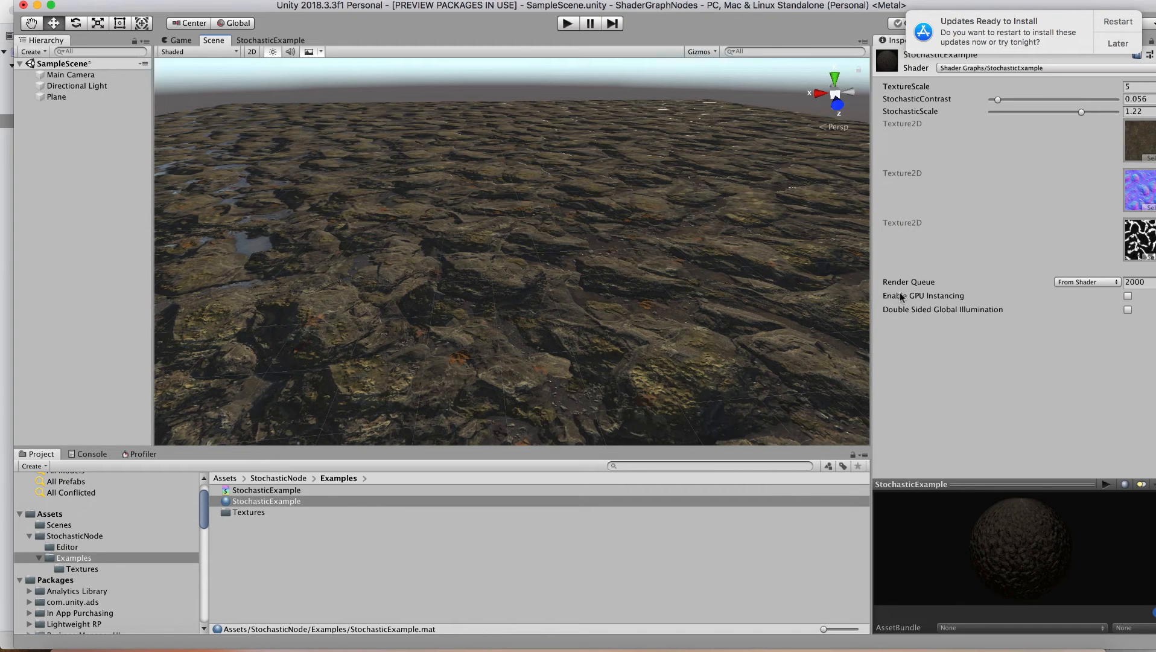
{"action": "left_click_drag", "start_coordinate": [498, 248], "coordinate": [476, 260], "text": "alt"}
{"action": "scroll", "coordinate": [350, 280], "scroll_direction": "down", "scroll_amount": 6, "text": "alt"}
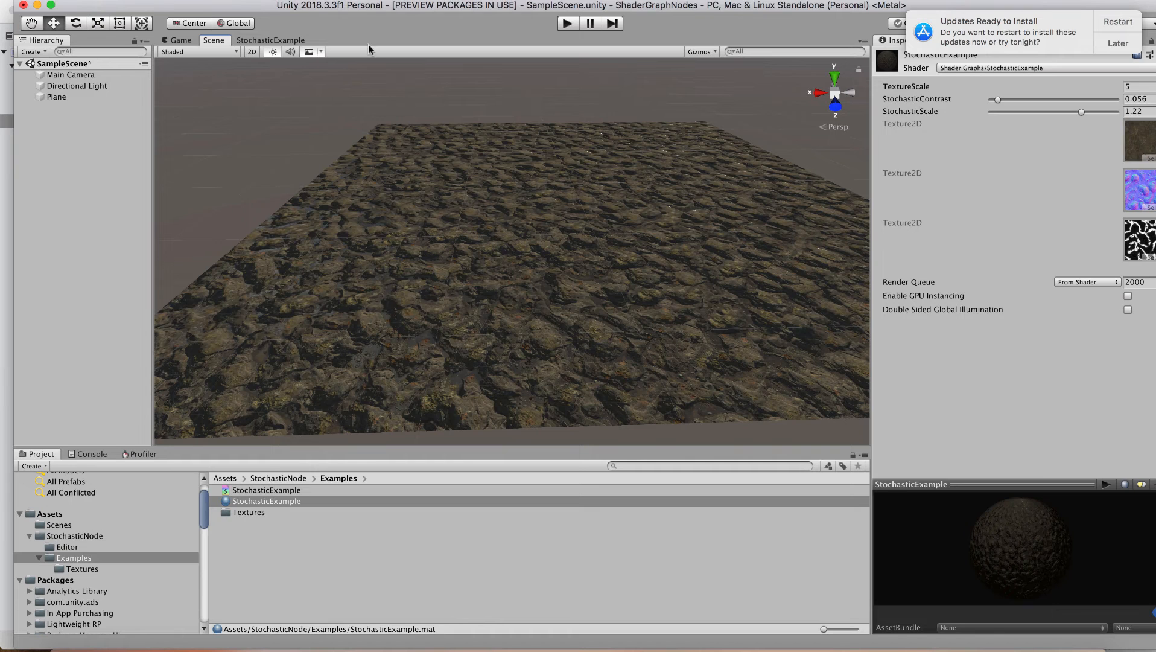
Return to the StochasticExample shader graph and inspect the first Stochastic Sample 2D node's settings and its available Space options
{"action": "left_click", "coordinate": [263, 40]}
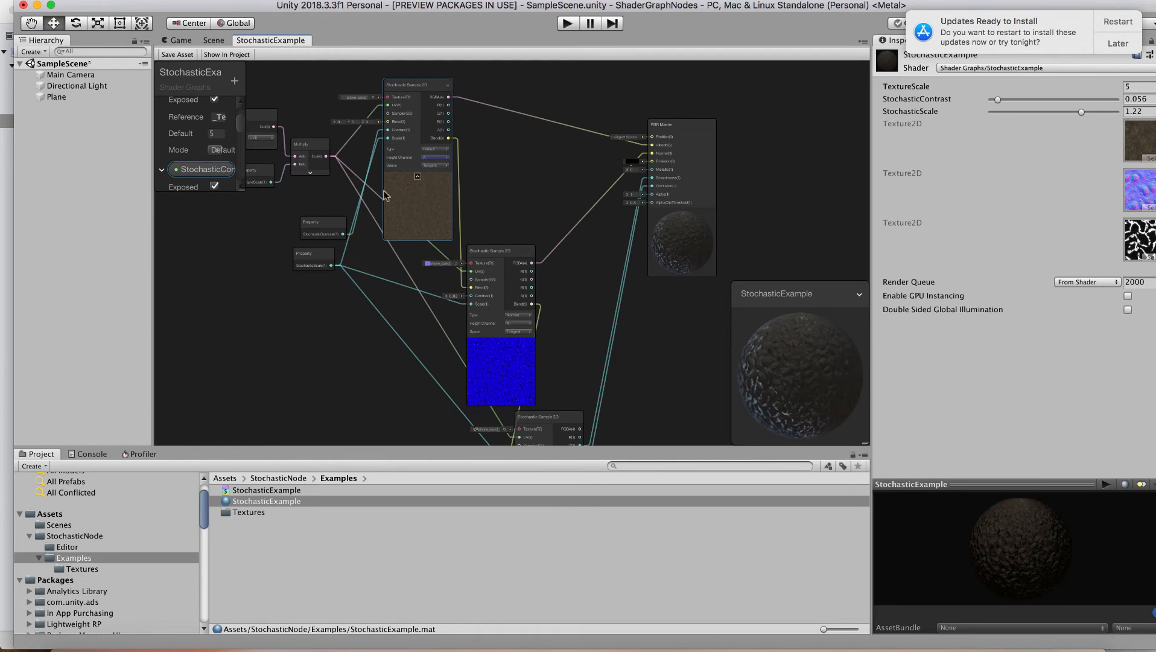
{"action": "scroll", "coordinate": [391, 174], "scroll_direction": "up", "scroll_amount": 4}
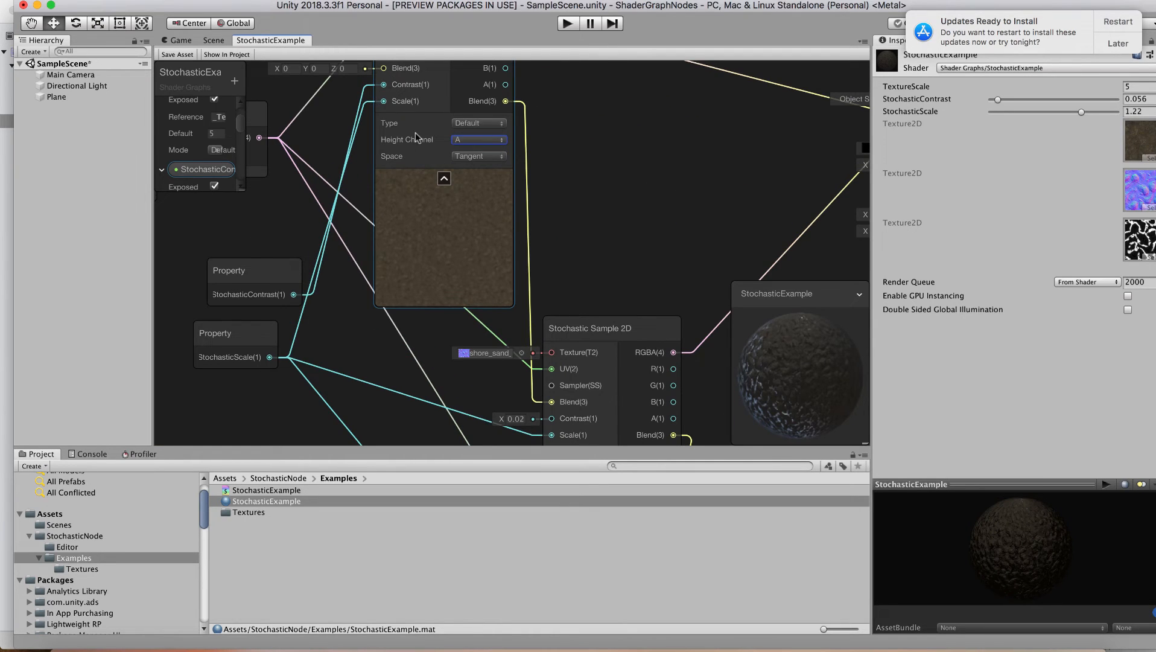
{"action": "right_click", "coordinate": [622, 119]}
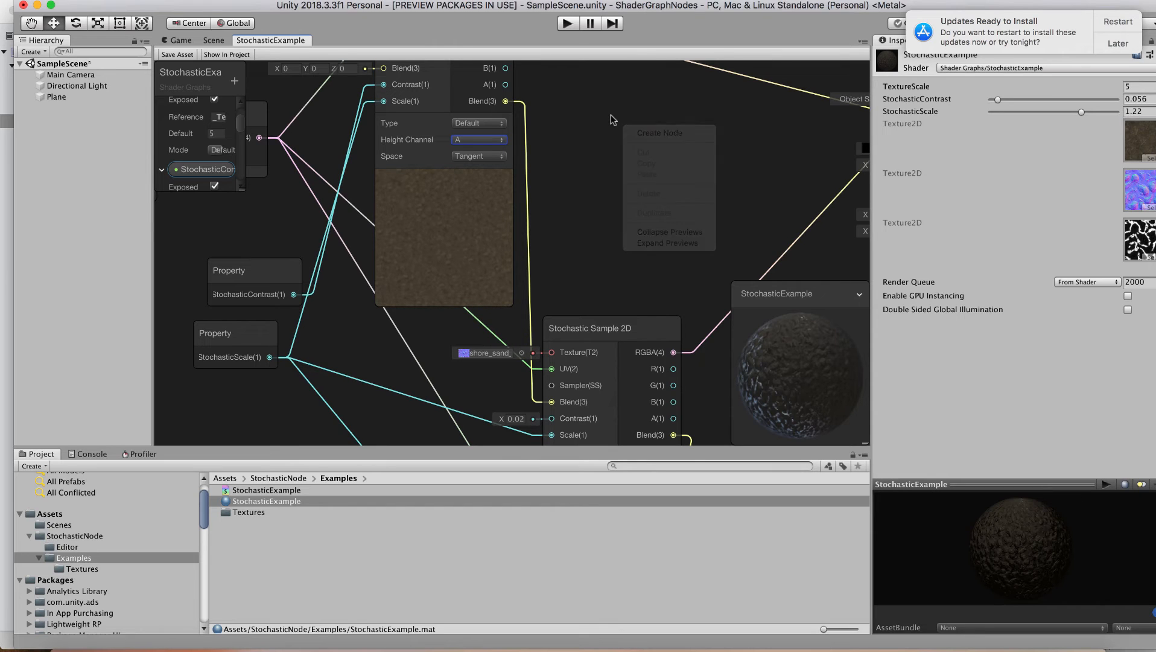
{"action": "left_click", "coordinate": [583, 119]}
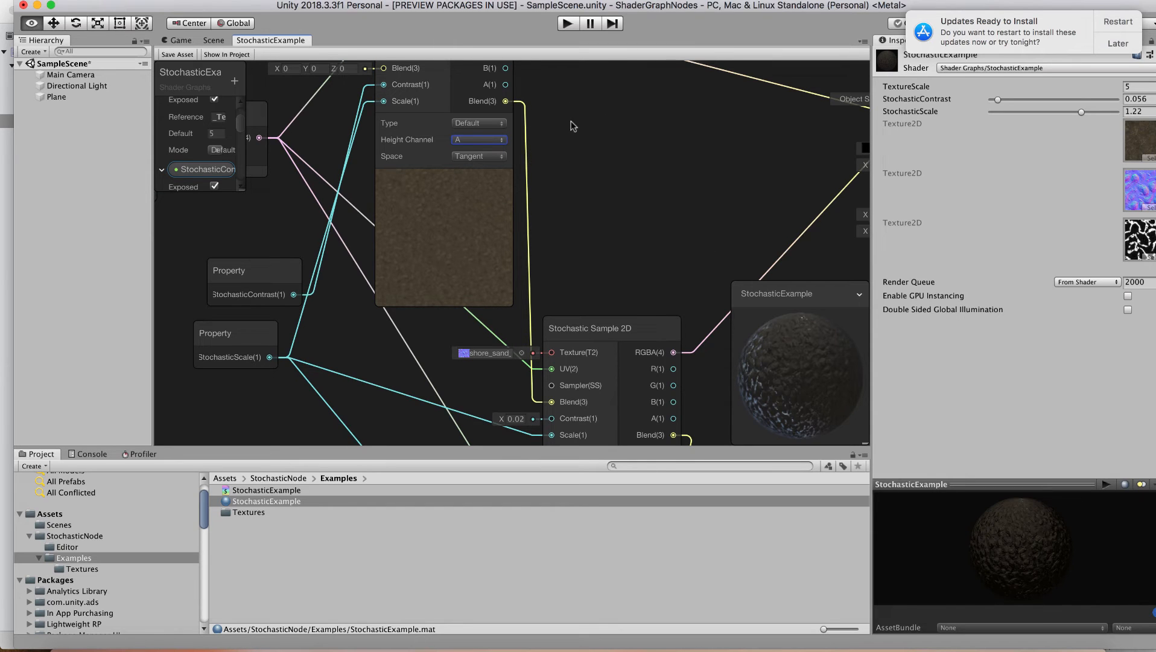
{"action": "left_click_drag", "start_coordinate": [571, 115], "coordinate": [572, 252], "text": "alt"}
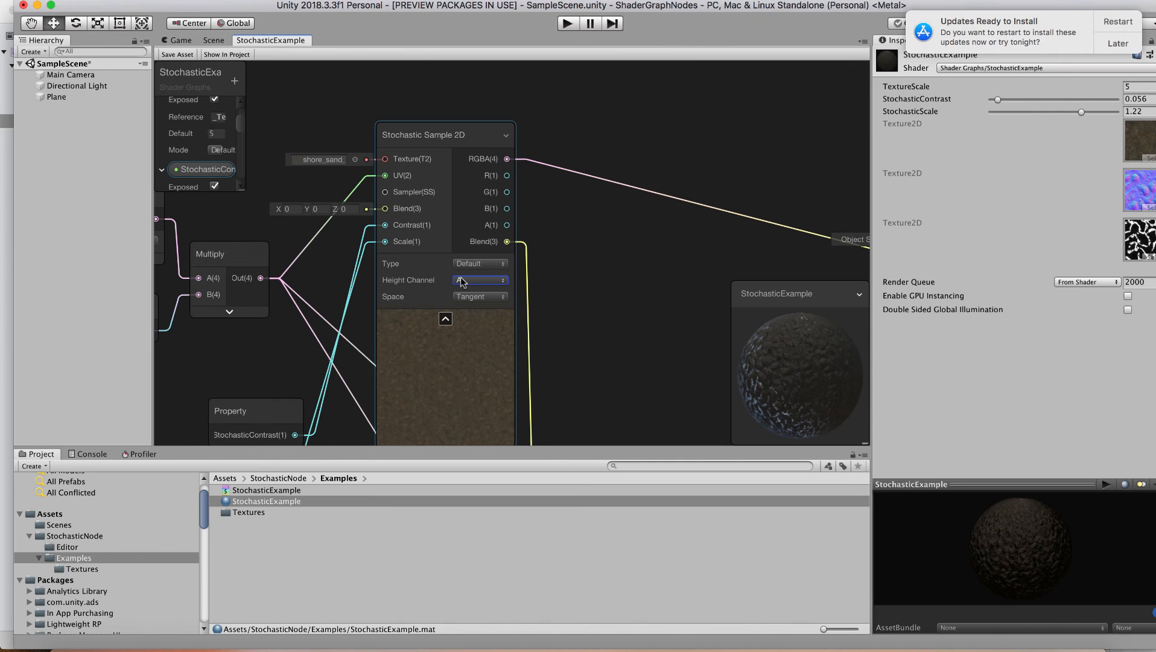
{"action": "left_click", "coordinate": [481, 296]}
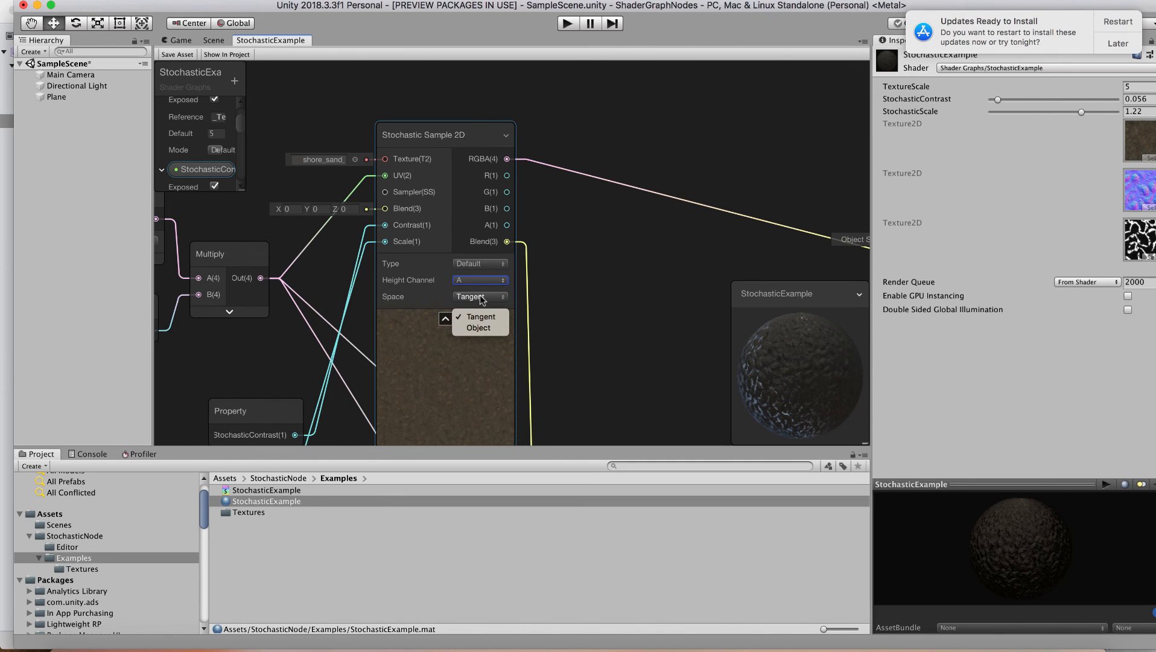
{"action": "left_click", "coordinate": [405, 297]}
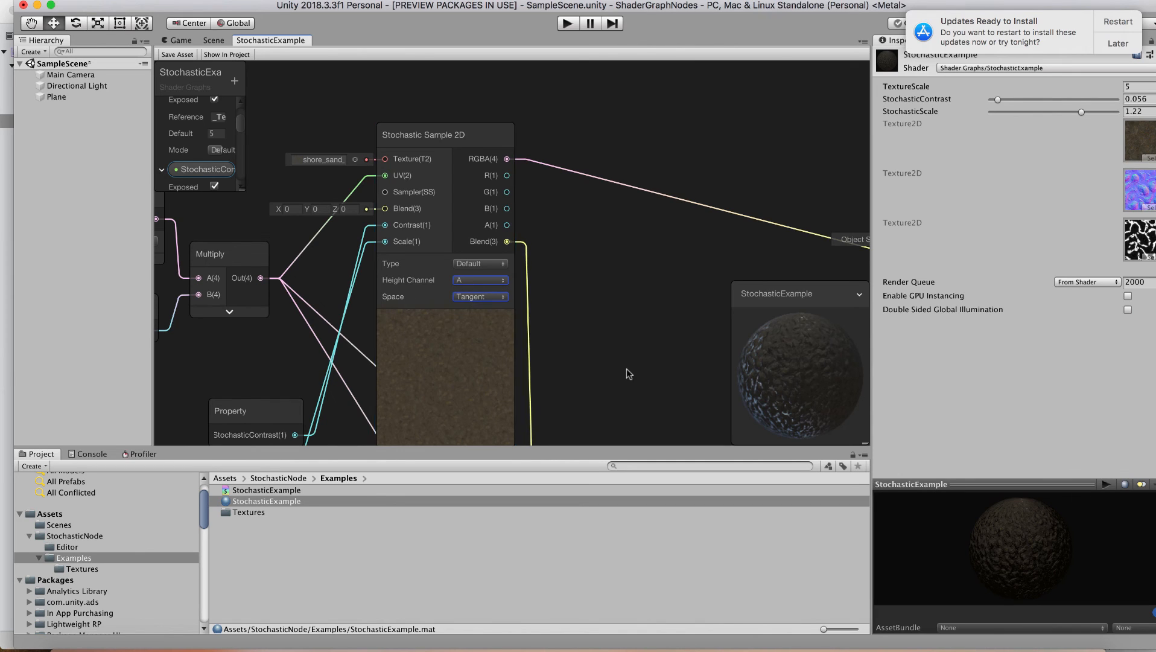
{"action": "left_click", "coordinate": [656, 373]}
{"action": "right_click", "coordinate": [648, 376]}
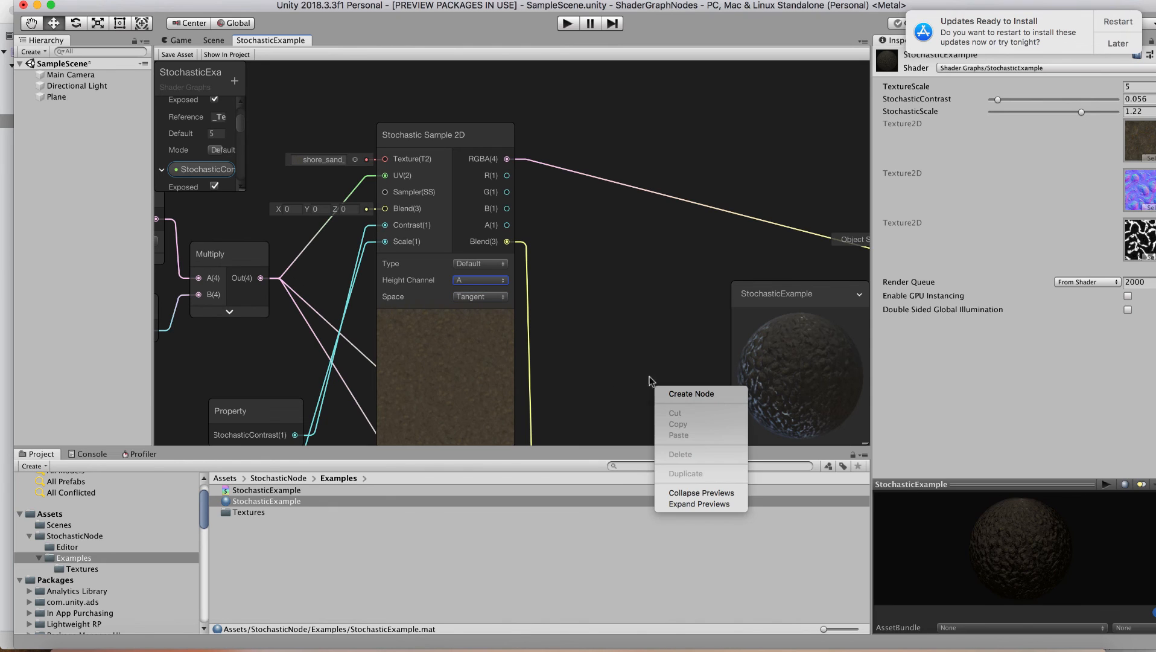
{"action": "left_click", "coordinate": [569, 326]}
{"action": "right_click", "coordinate": [622, 357]}
{"action": "left_click", "coordinate": [612, 306]}
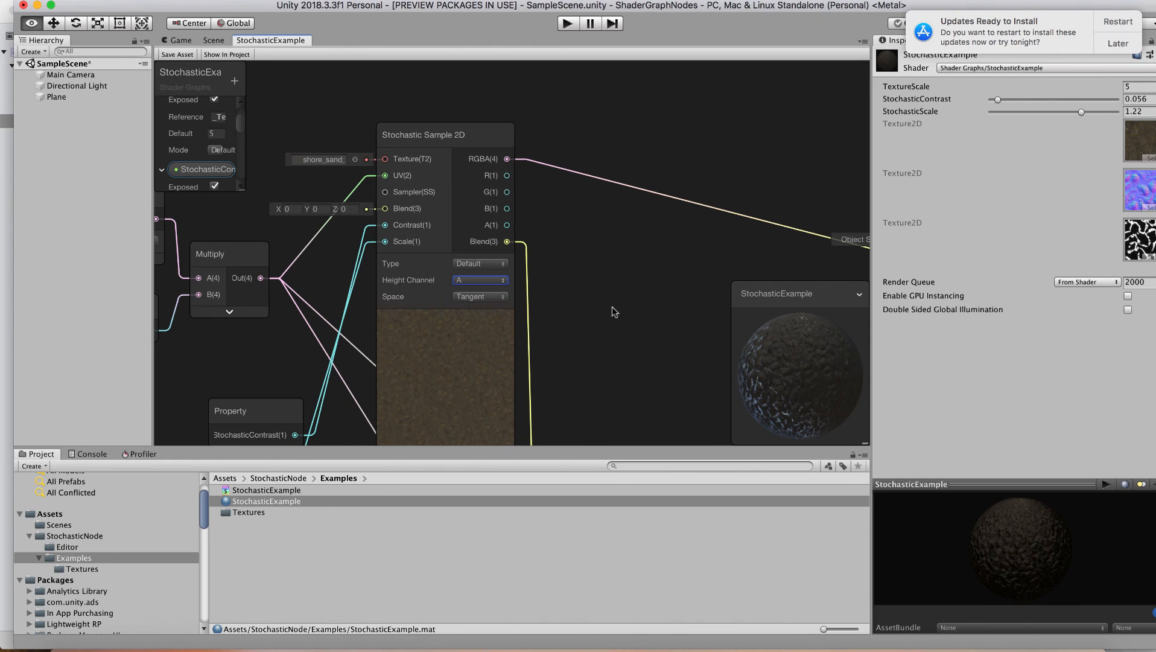
{"action": "left_click", "coordinate": [379, 147]}
{"action": "left_click", "coordinate": [549, 329]}
{"action": "scroll", "coordinate": [549, 329], "scroll_direction": "down", "scroll_amount": 5}
{"action": "scroll", "coordinate": [549, 329], "scroll_direction": "up", "scroll_amount": 3}
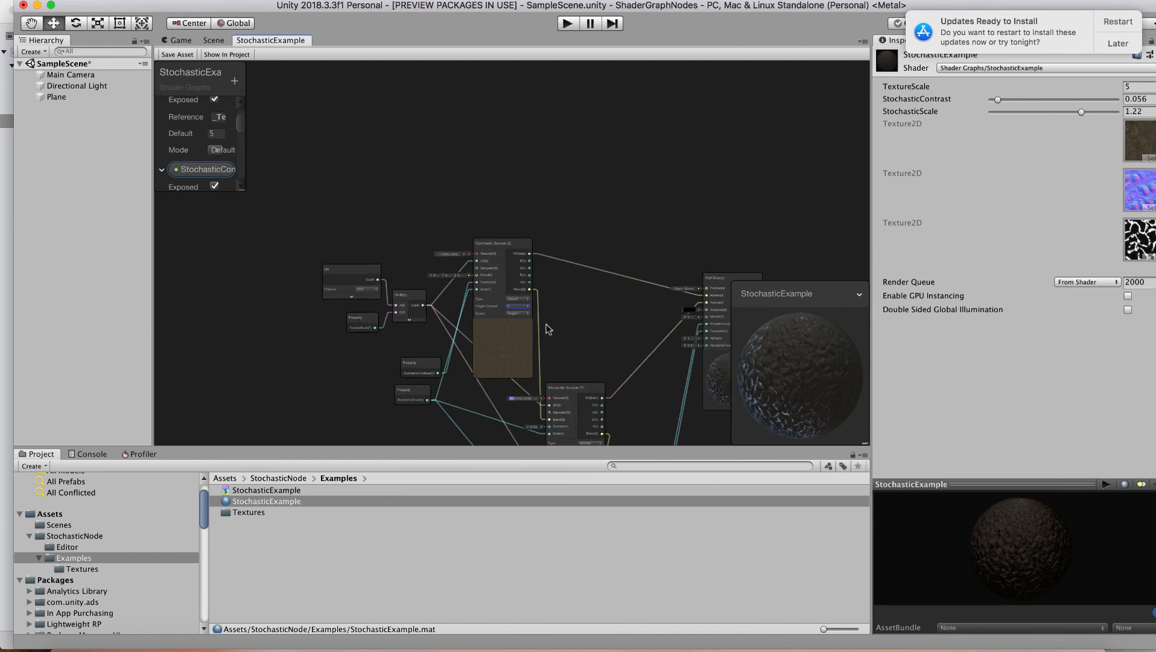
{"action": "scroll", "coordinate": [549, 328], "scroll_direction": "up", "scroll_amount": 1}
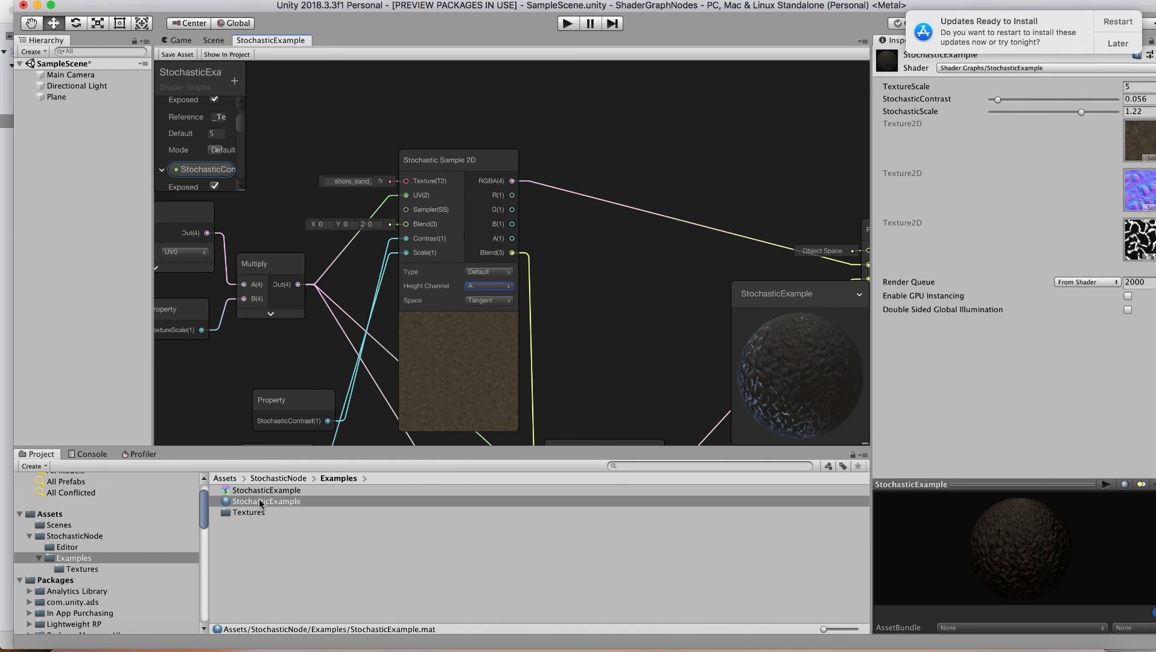
Browse the project's StochasticNode folder and its Textures, Examples and Editor subfolders
{"action": "left_click", "coordinate": [92, 570]}
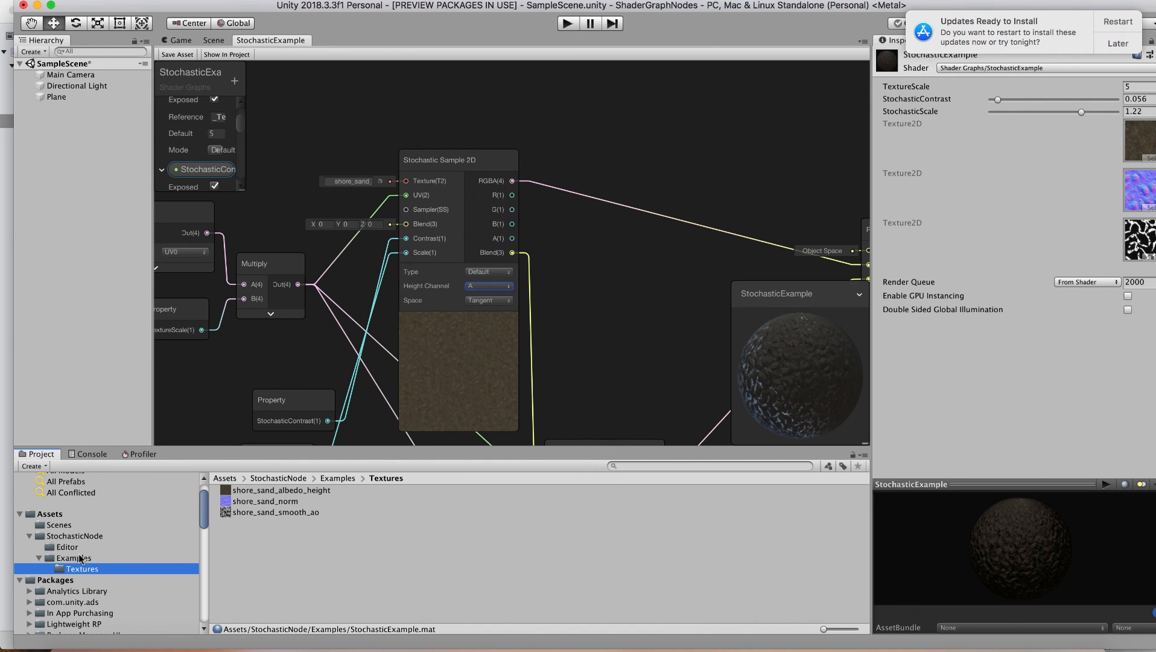
{"action": "left_click", "coordinate": [75, 558]}
{"action": "left_click", "coordinate": [67, 548]}
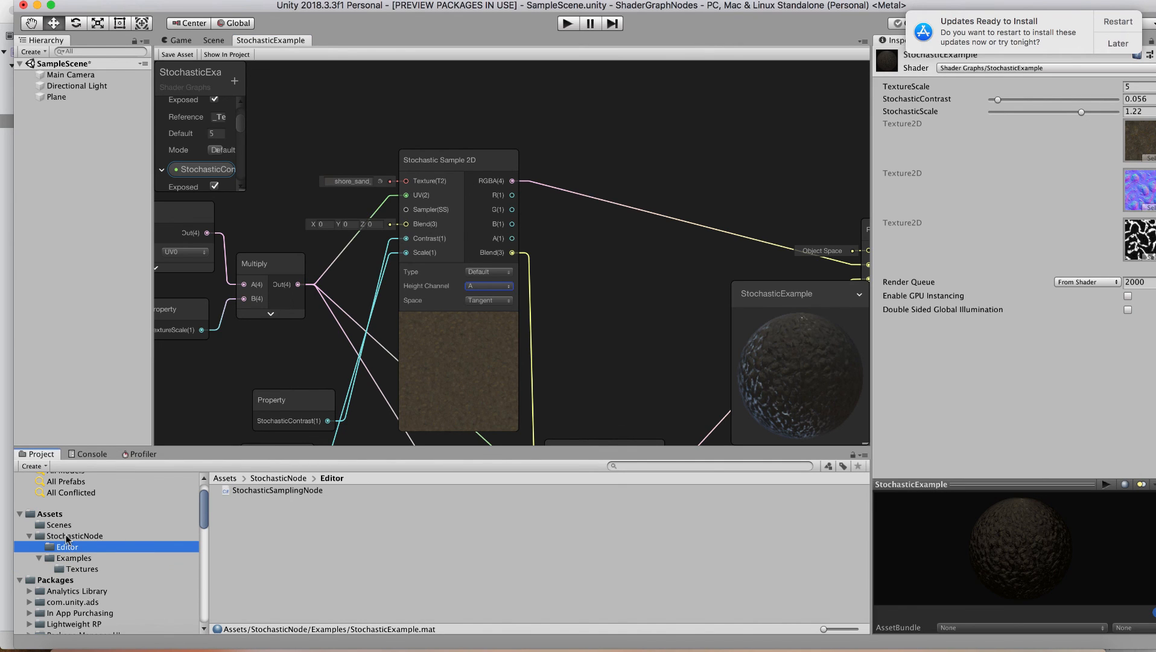
{"action": "left_click", "coordinate": [67, 537]}
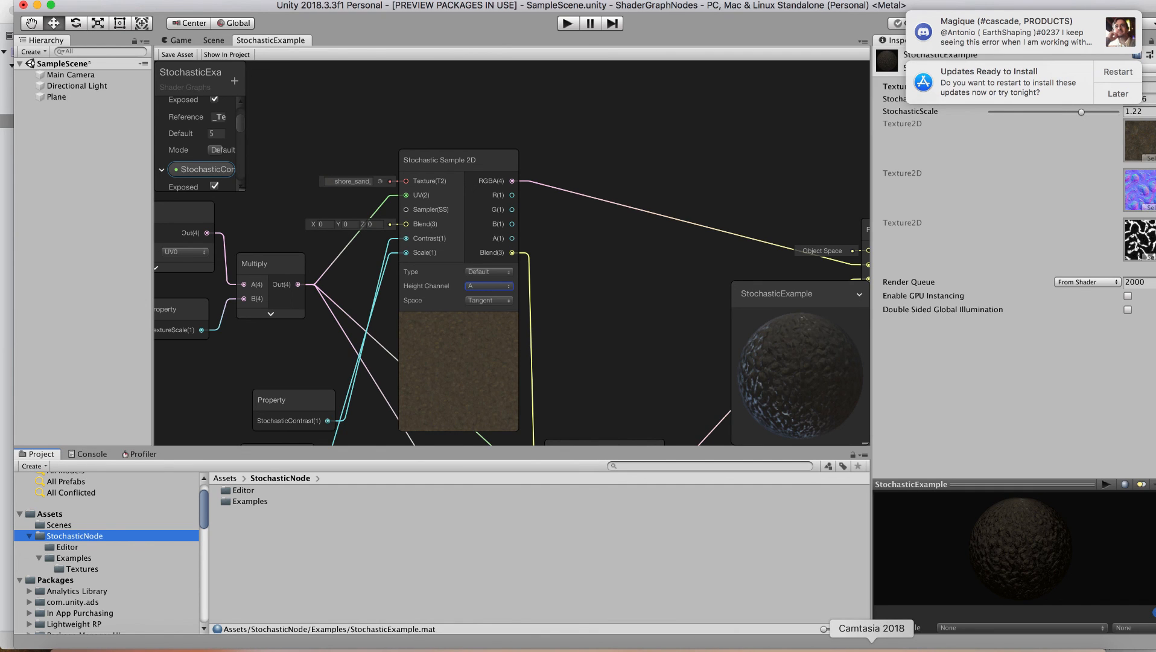
{"action": "right_click", "coordinate": [871, 648]}
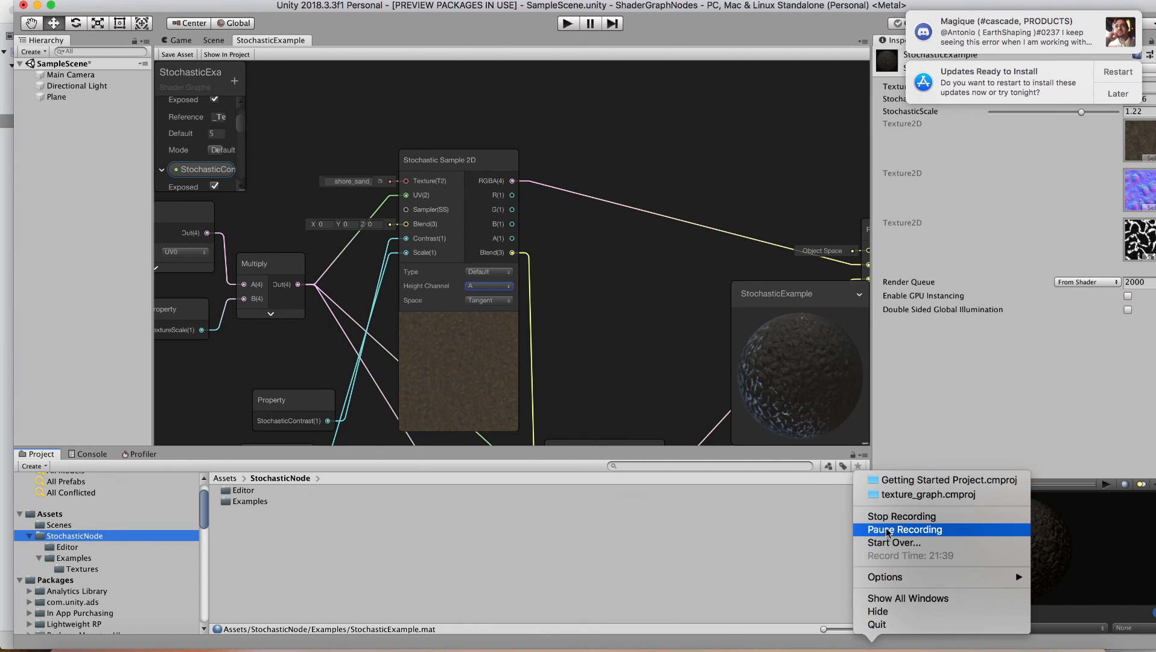